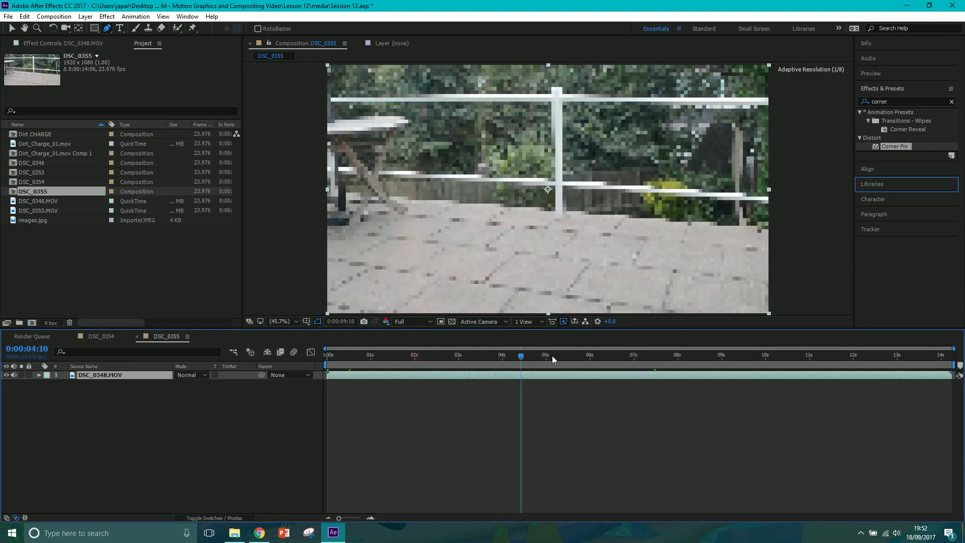
Add Dirt_Charge_01.mov above the DSC_0348.MOV layer and position its burst on the paving below the fence post, viewed at 0:00:01:02
drag(55, 145, 113, 378)
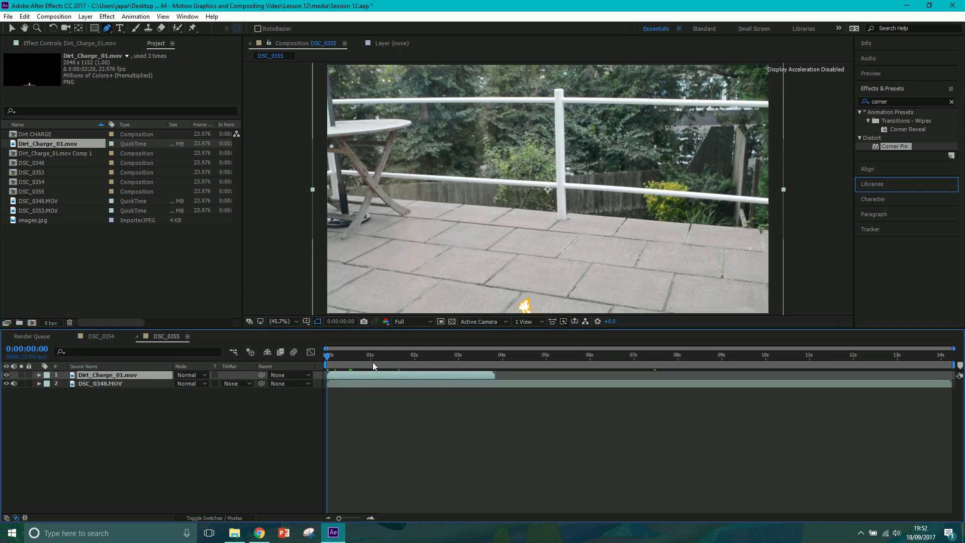
click(543, 296)
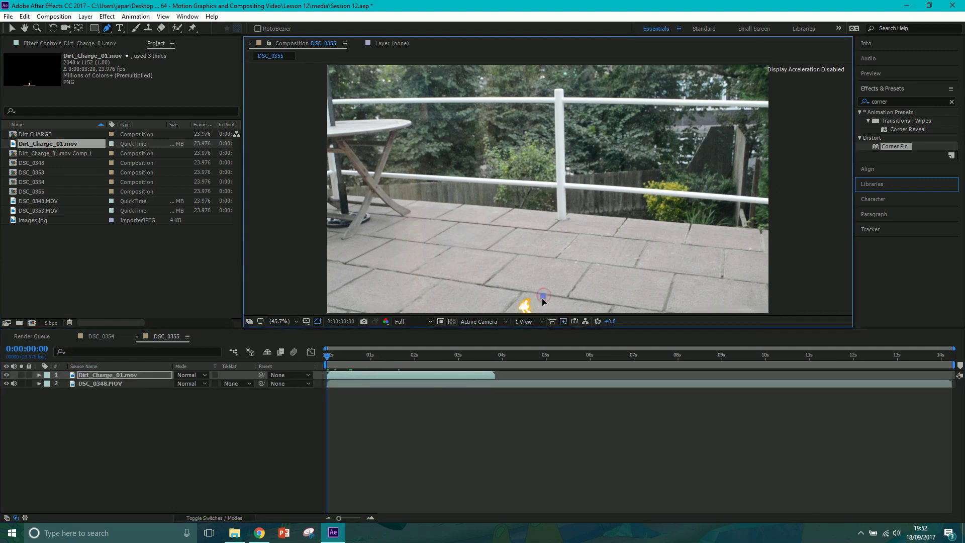
key(ctrl+z)
click(13, 29)
drag(539, 288, 577, 212)
mouse_move(373, 361)
mouse_down()
mouse_move(400, 361)
mouse_move(374, 359)
mouse_up()
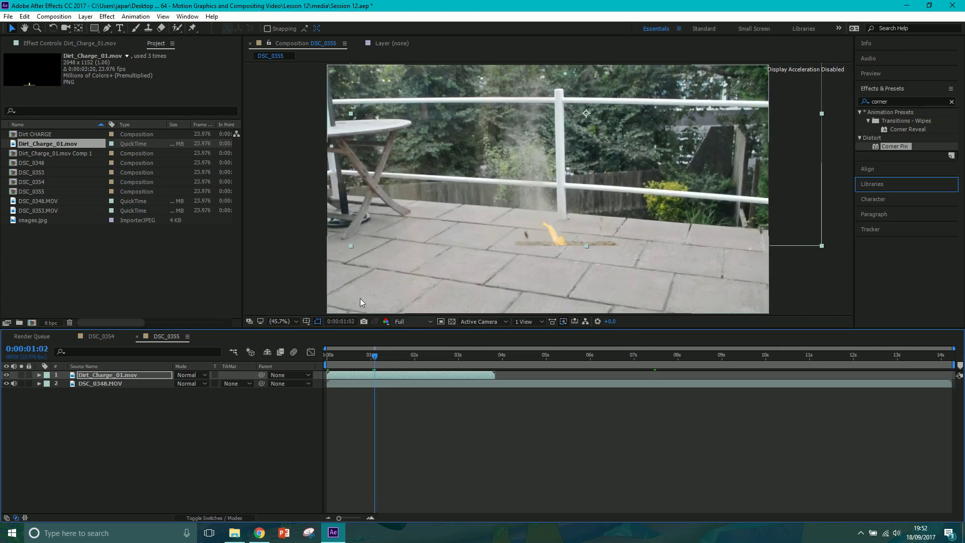
Apply Corner Pin to Dirt_Charge_01.mov and pin its lower left corner at about 251, 955 and lower right at about 1823, 1086
click(897, 149)
drag(889, 101, 872, 99)
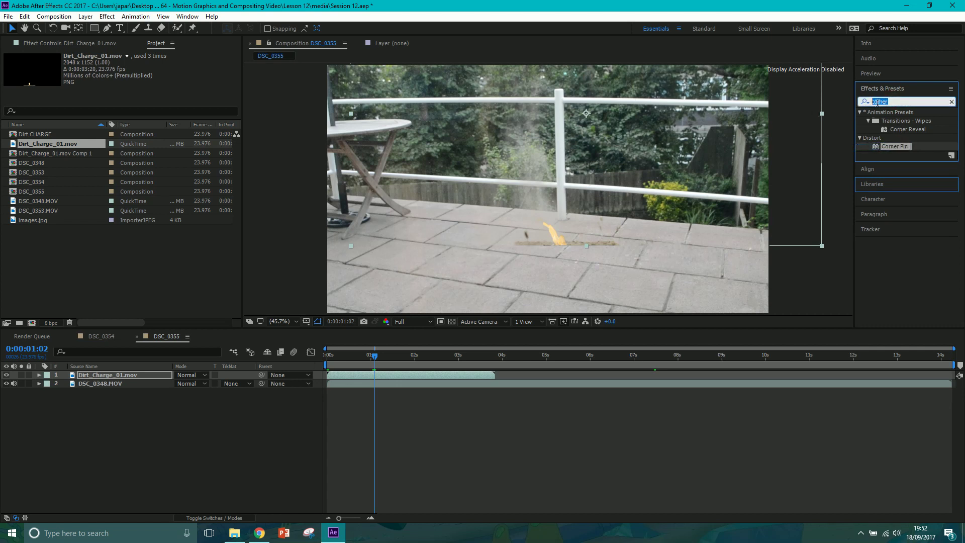
drag(904, 147, 815, 159)
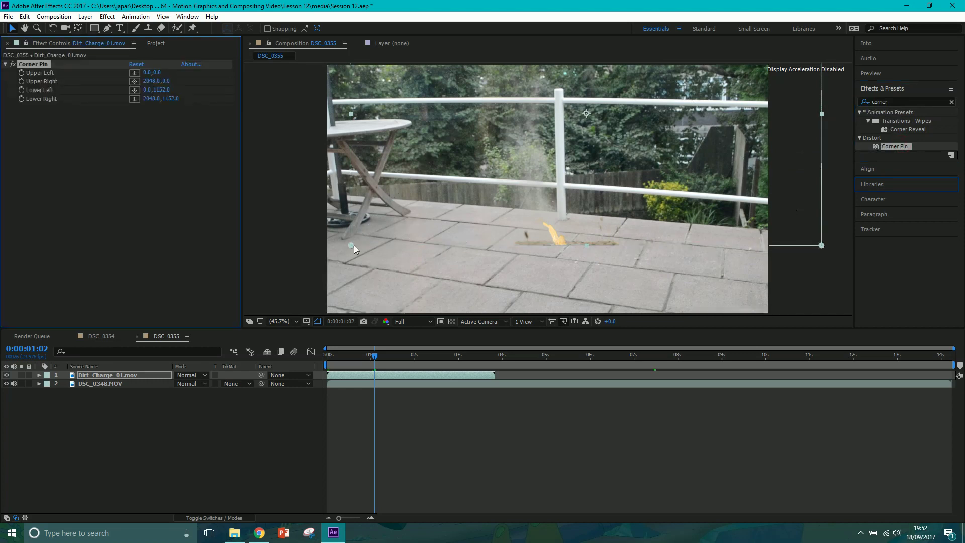
drag(354, 246, 412, 200)
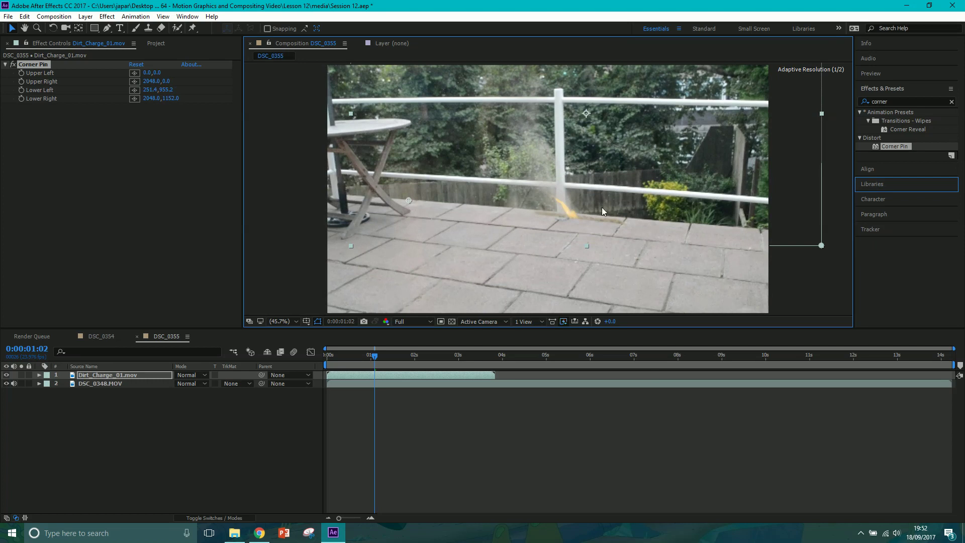
drag(822, 246, 773, 235)
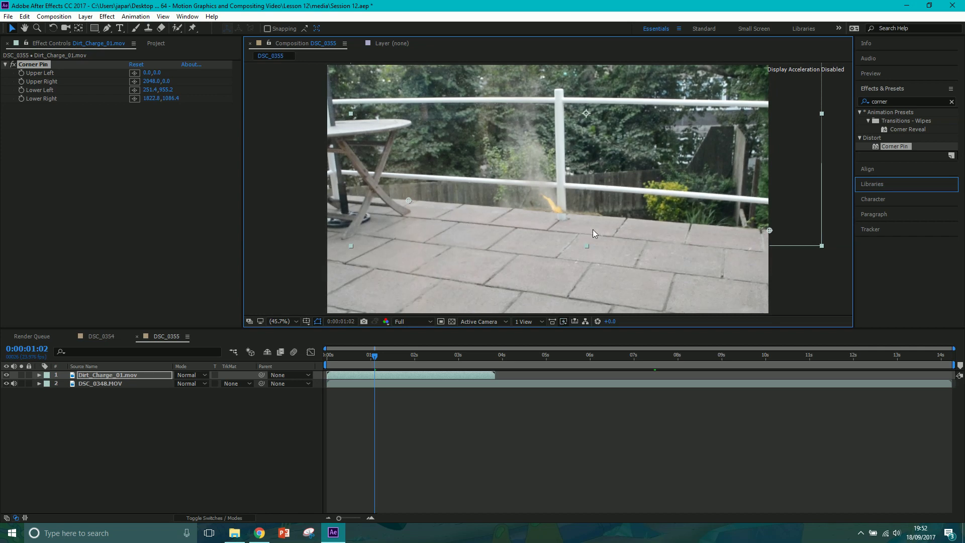
Pin the dirt layer's upper left corner at about 240, -116 and its upper right corner at about 1788, -80
scroll(610, 170, up, 3)
key(comma)
key(comma)
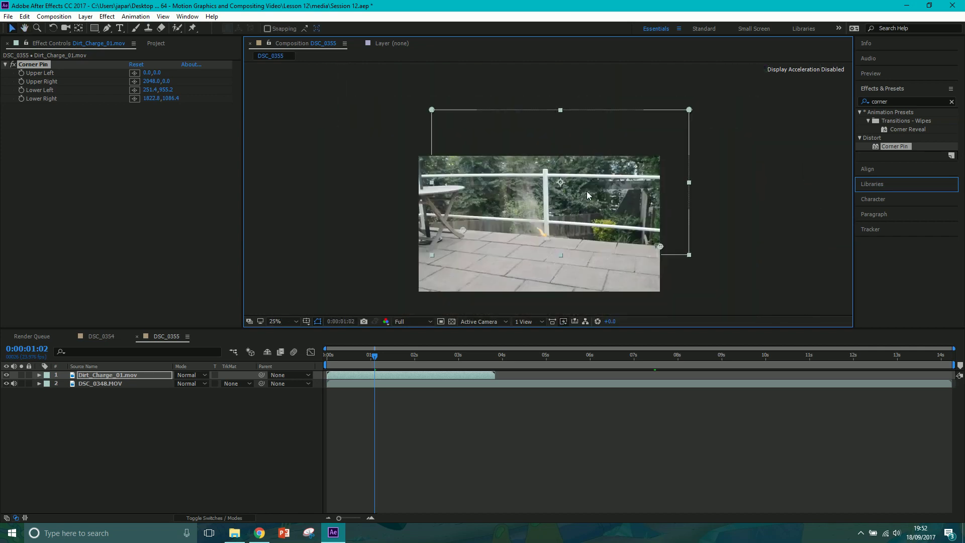
drag(436, 112, 460, 172)
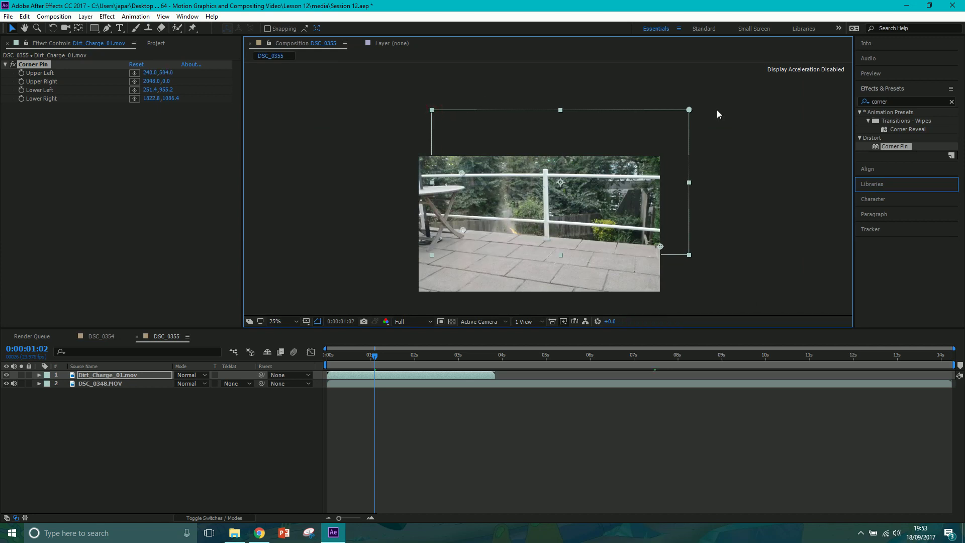
drag(690, 112, 659, 176)
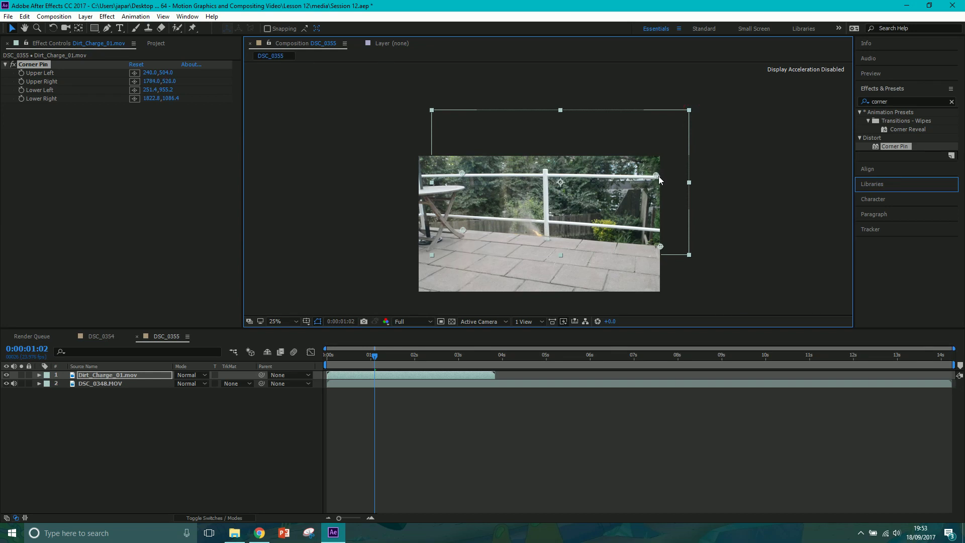
drag(658, 176, 656, 99)
drag(463, 172, 467, 95)
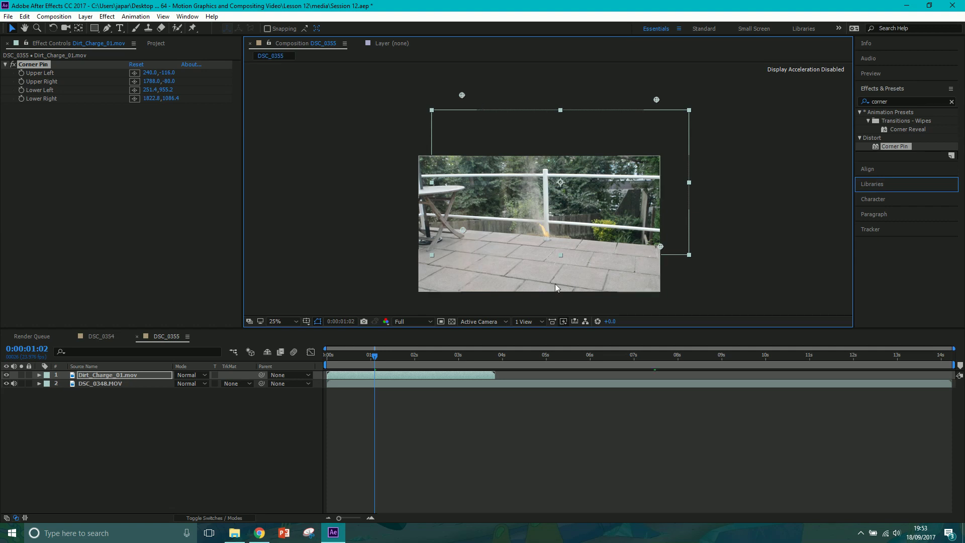
Scale the Dirt_Charge_01.mov layer to 110% and reposition its burst on the paving just in front of the fence post, viewed at 0:00:01:08
drag(565, 203, 564, 222)
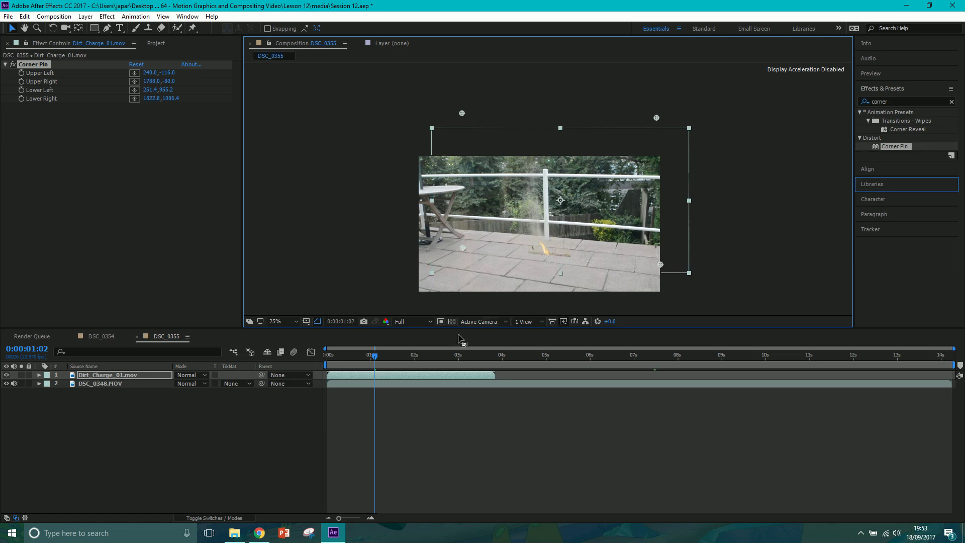
mouse_move(376, 356)
mouse_down()
mouse_move(343, 360)
mouse_move(385, 361)
mouse_up()
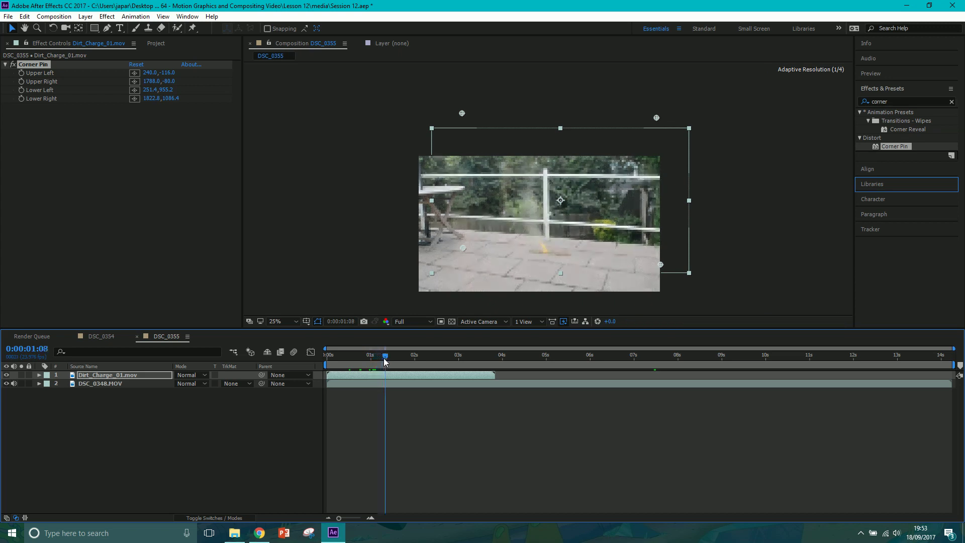
key(s)
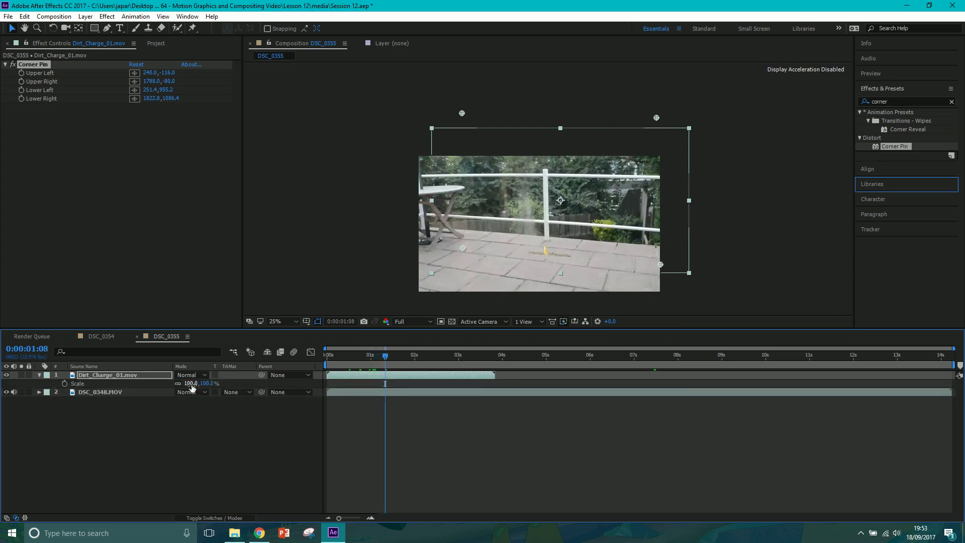
click(191, 384)
text(110)
key(Return)
click(556, 245)
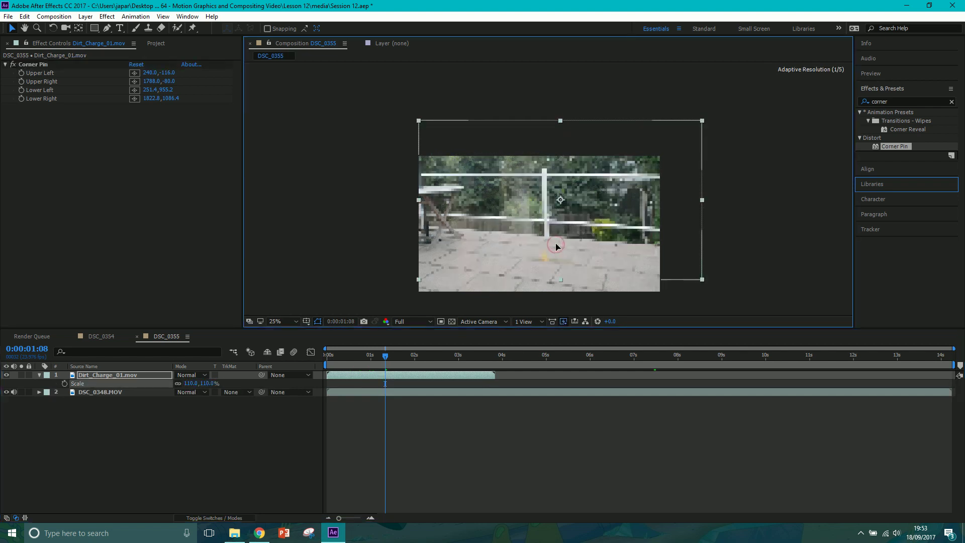
drag(556, 245, 556, 240)
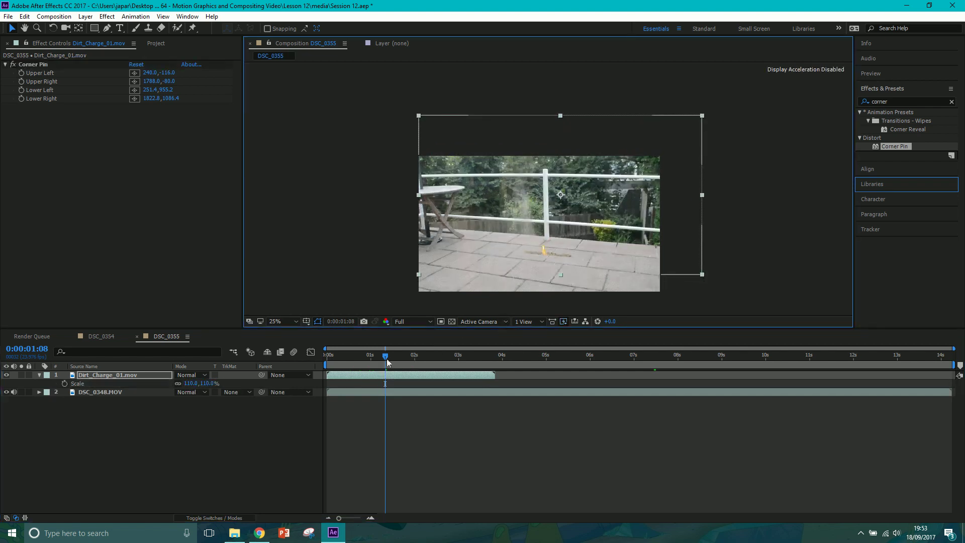
Try masking the corner-pinned Dirt_Charge_01.mov layer with a small three-point mask near the patio's back edge
key(h)
scroll(537, 241, up, 4)
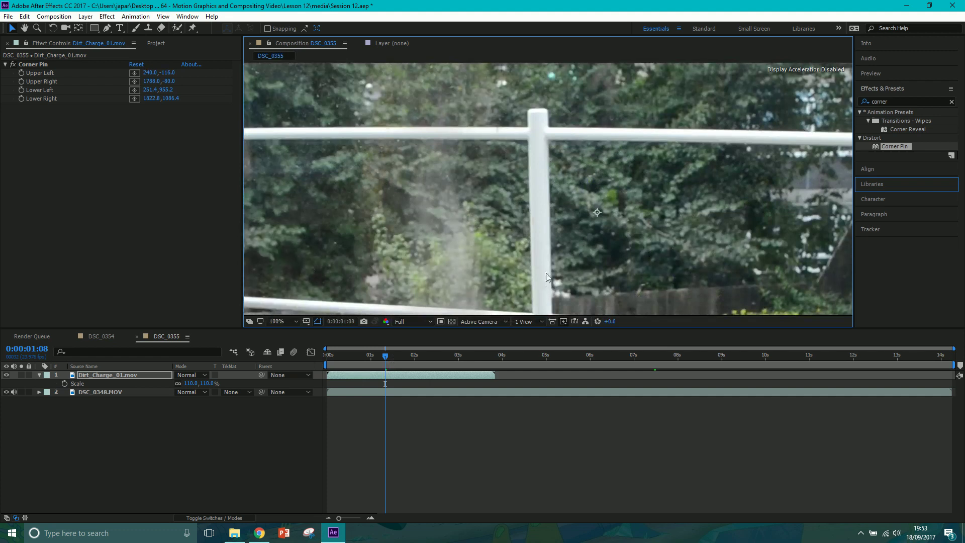
scroll(579, 97, down, 2)
key(g)
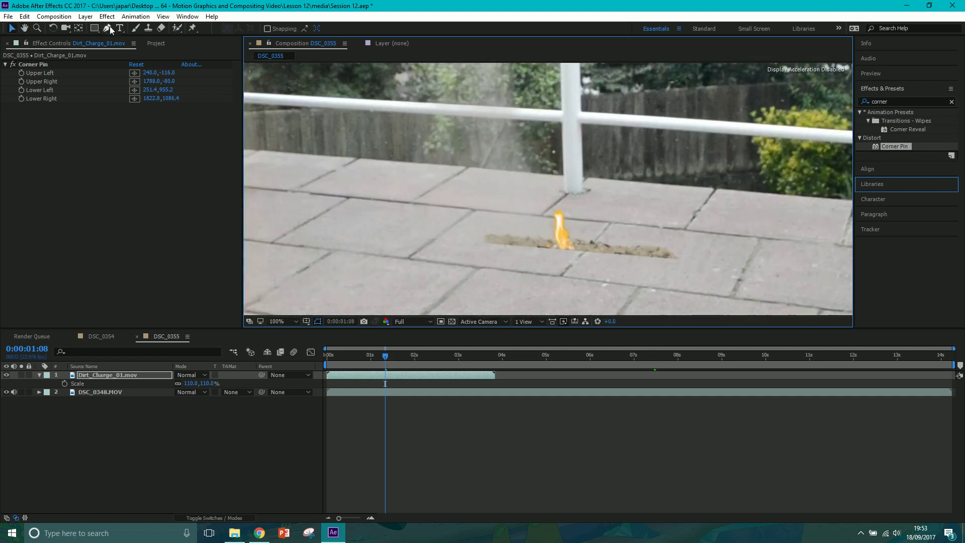
click(493, 142)
click(457, 187)
drag(515, 196, 519, 180)
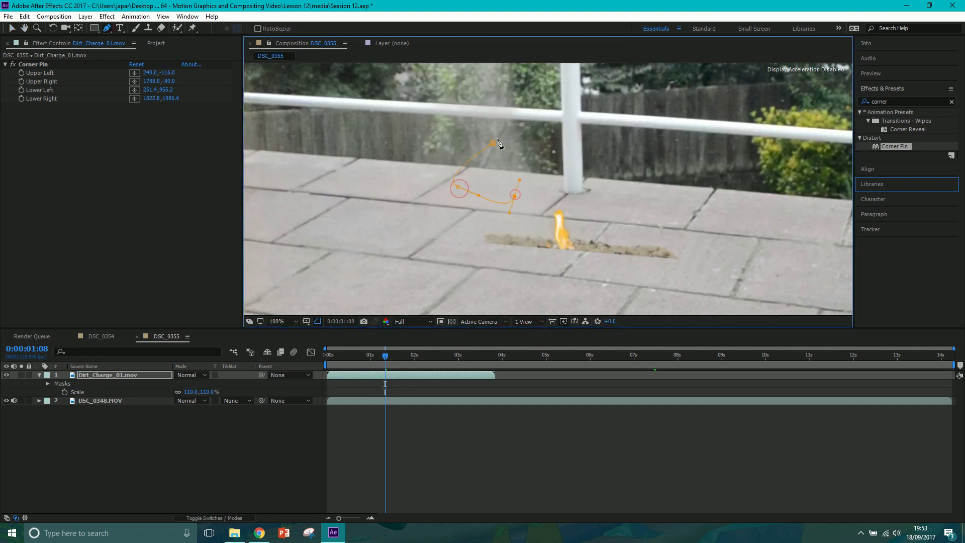
click(493, 144)
drag(493, 143, 481, 129)
drag(458, 187, 385, 196)
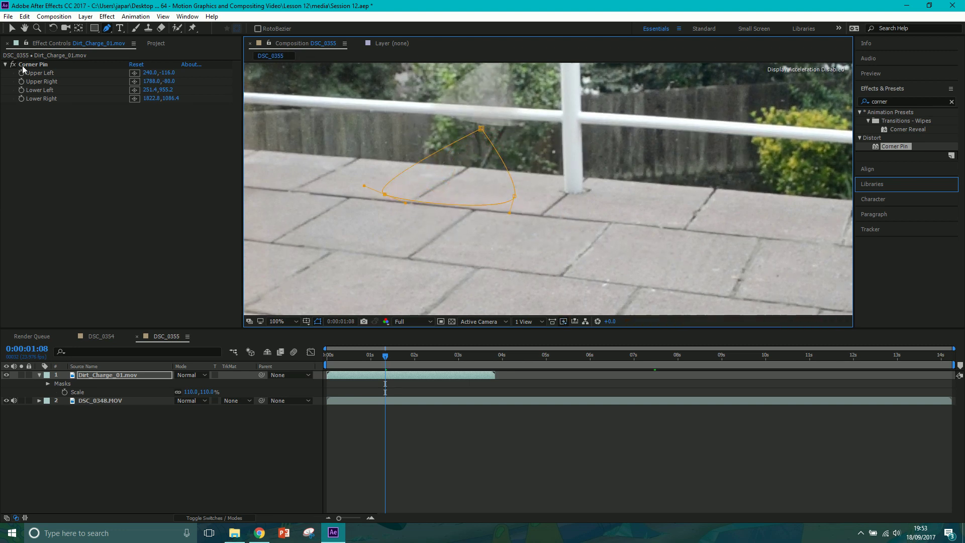
Delete Mask 1 from the Dirt_Charge_01.mov layer
key(m)
click(108, 384)
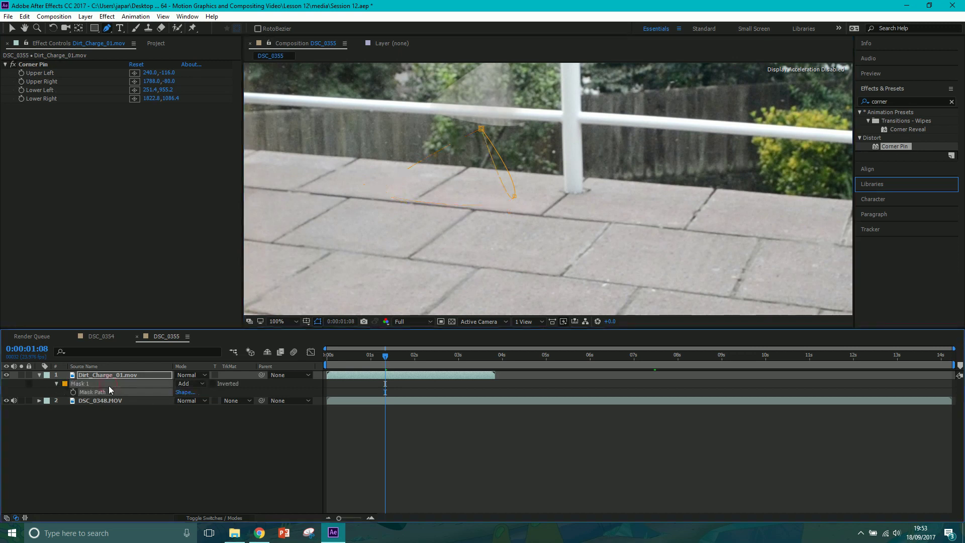
key(Delete)
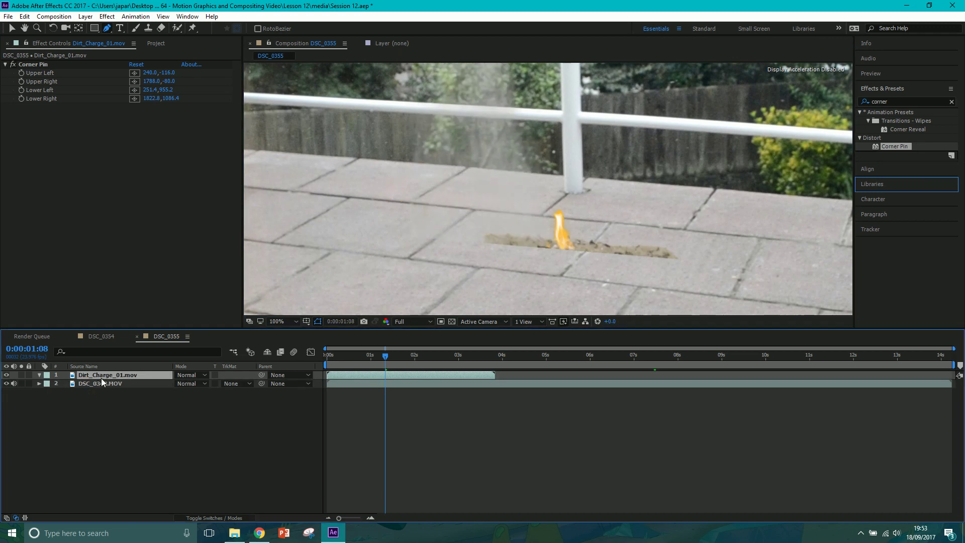
Pre-compose the Dirt_Charge_01.mov layer as STOCK DIRT, moving all attributes into the new composition
key(ctrl+shift+c)
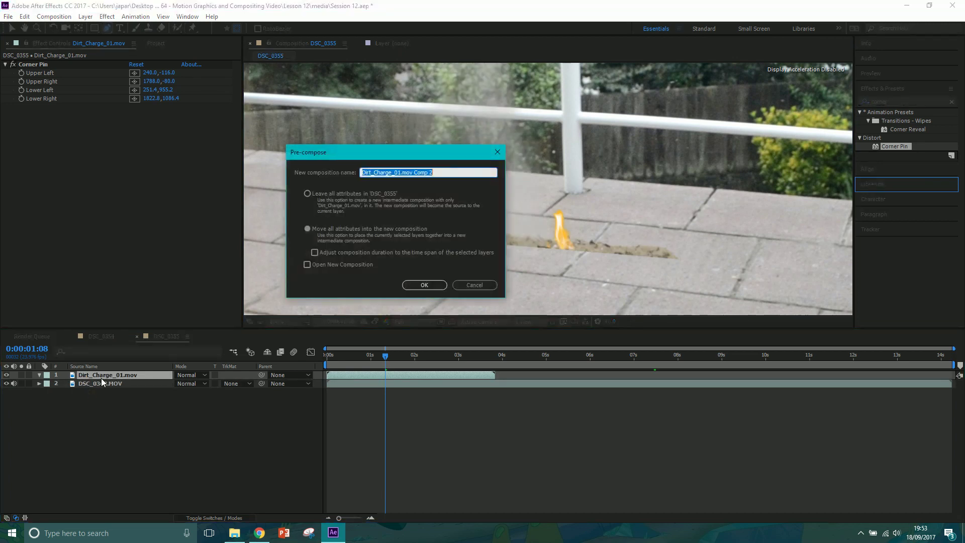
text(STOCK DIRT)
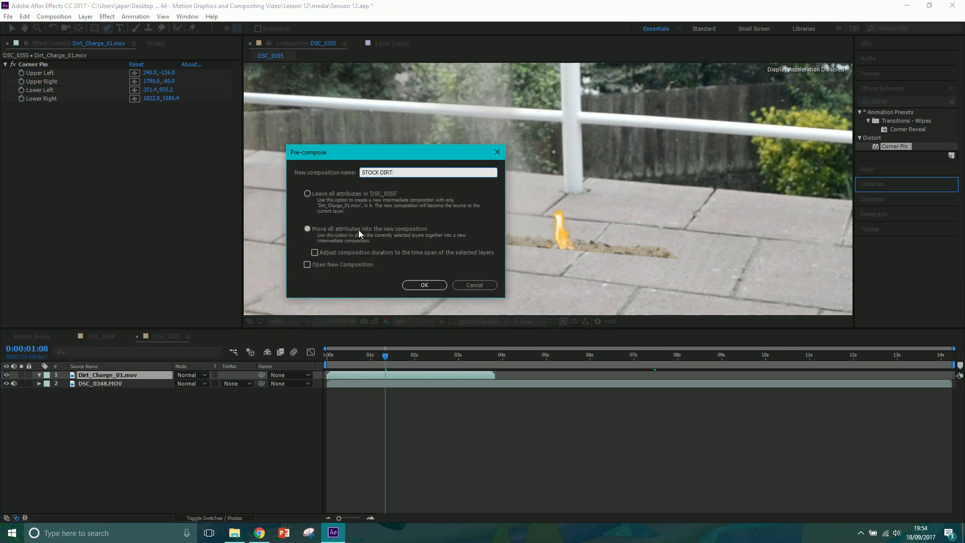
click(418, 286)
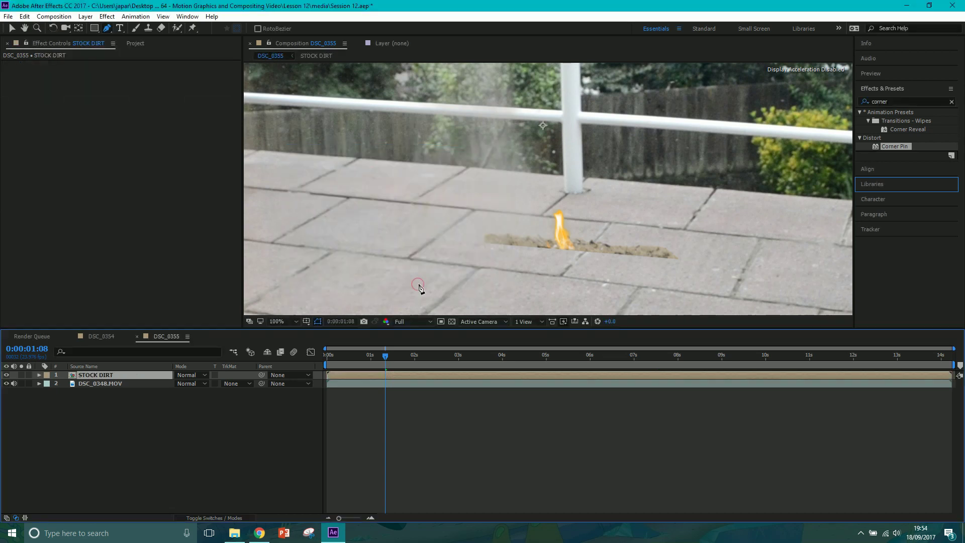
Draw a closed mask on the STOCK DIRT layer following the patio's back edge and enclosing the paving down past the frame's bottom
key(h)
drag(361, 185, 490, 201)
key(g)
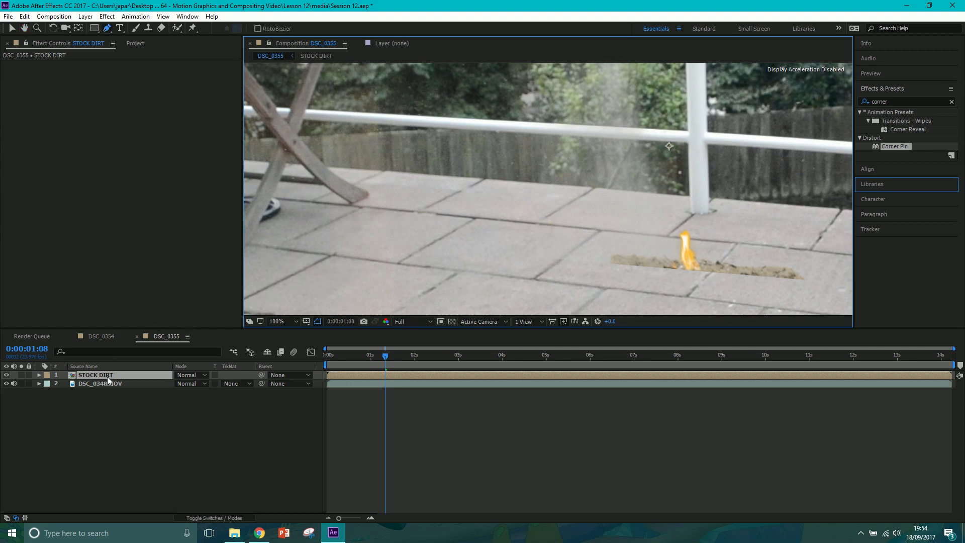
click(355, 169)
click(739, 201)
drag(607, 221, 161, 185)
click(703, 202)
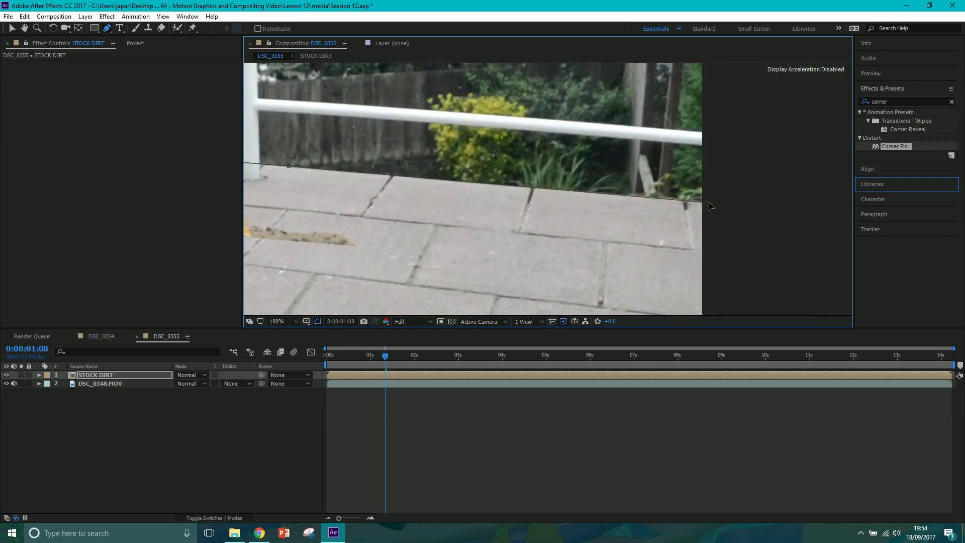
scroll(739, 271, down, 2)
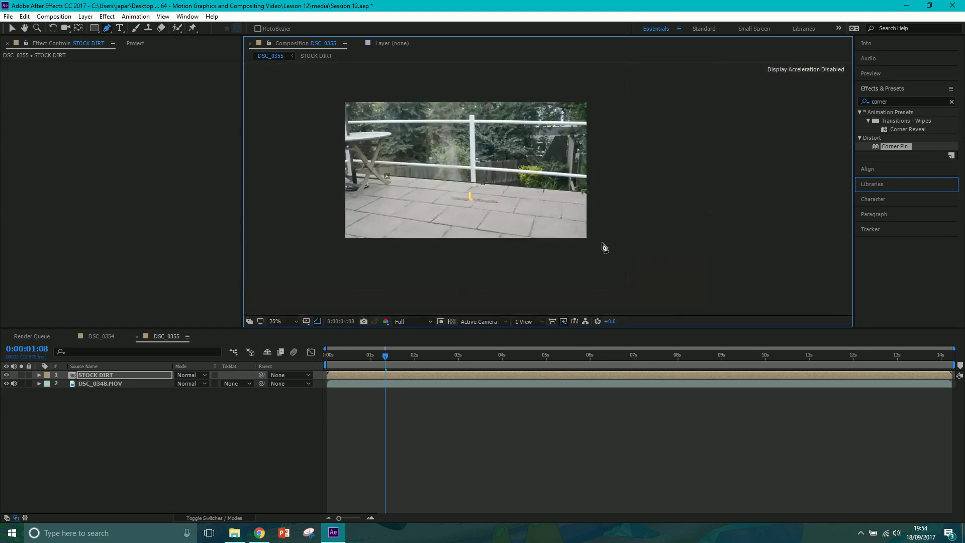
click(370, 247)
click(387, 177)
Draw a second mask on the STOCK DIRT layer tightly around the central fence post, from its base to its top
scroll(465, 196, up, 4)
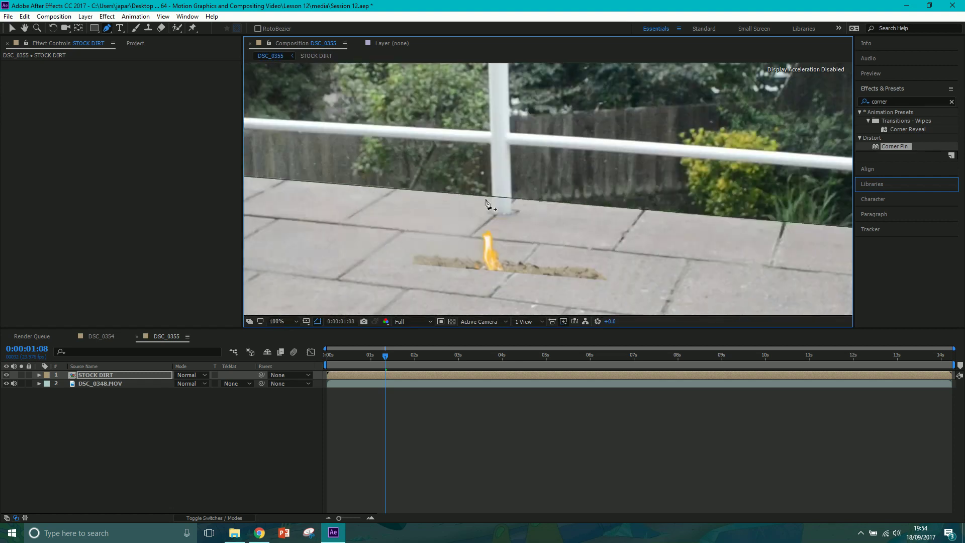
click(492, 213)
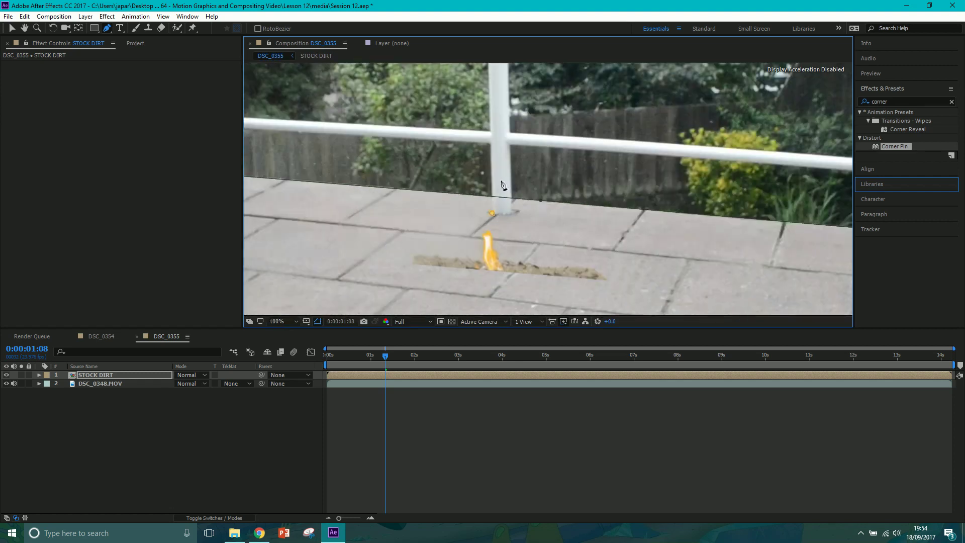
click(490, 108)
scroll(500, 94, up, 5)
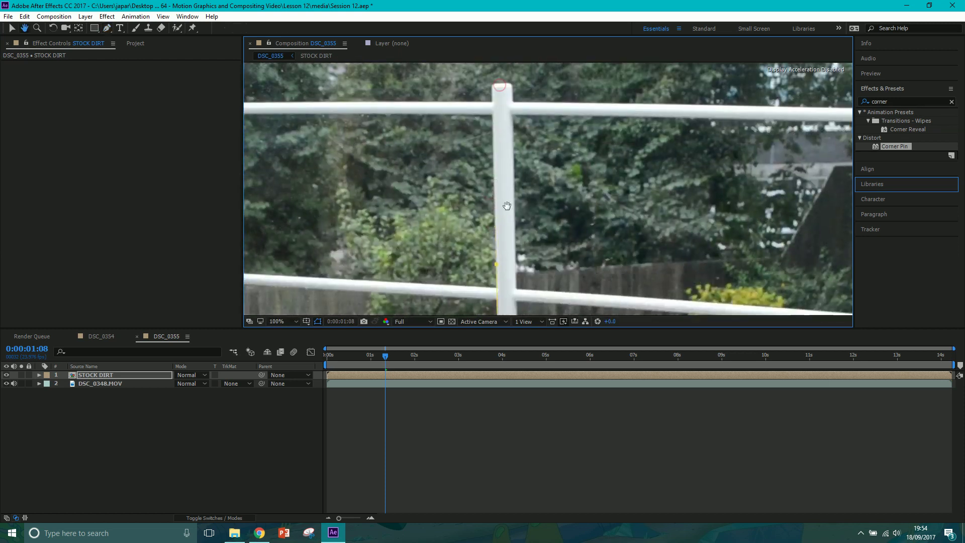
click(493, 88)
scroll(503, 90, up, 2)
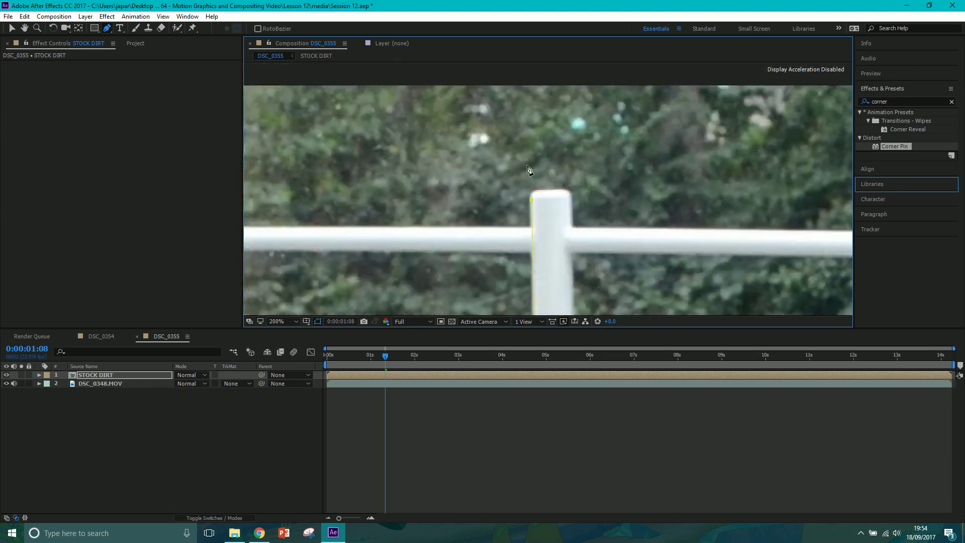
drag(547, 190, 566, 192)
key(comma)
drag(587, 293, 558, 150)
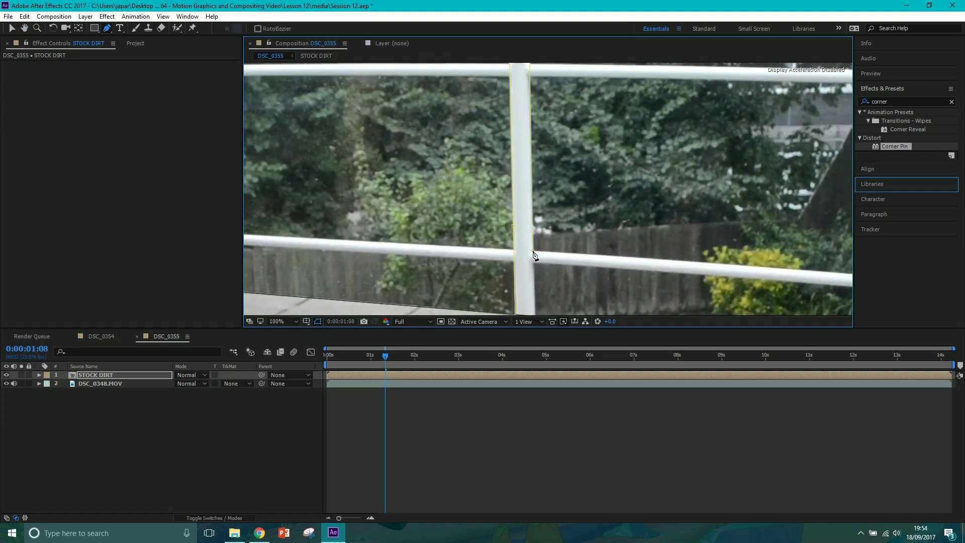
drag(539, 297, 534, 190)
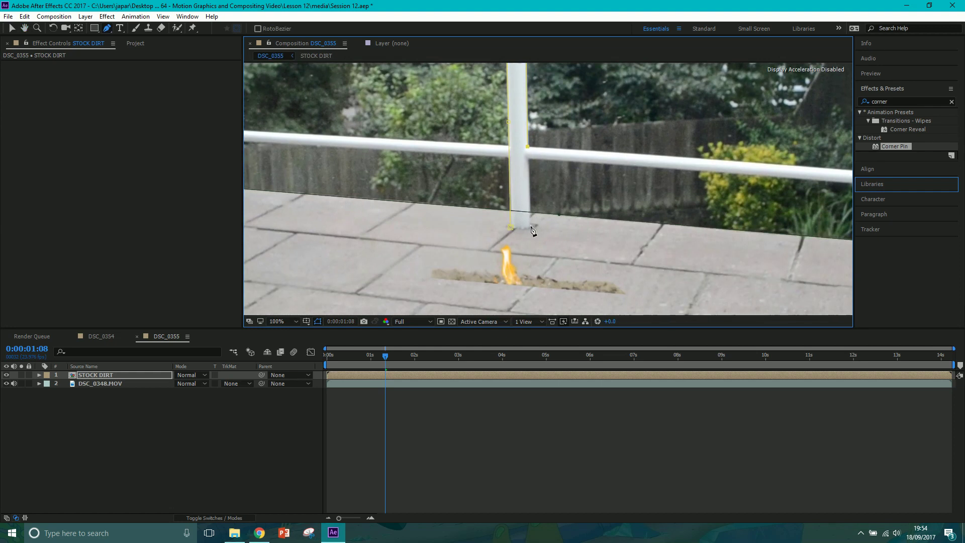
Start a third mask on the STOCK DIRT layer, tracing the underside of the lower fence rail to just beyond the frame's right edge
drag(502, 197, 730, 236)
click(409, 168)
click(766, 200)
scroll(795, 209, right, 10)
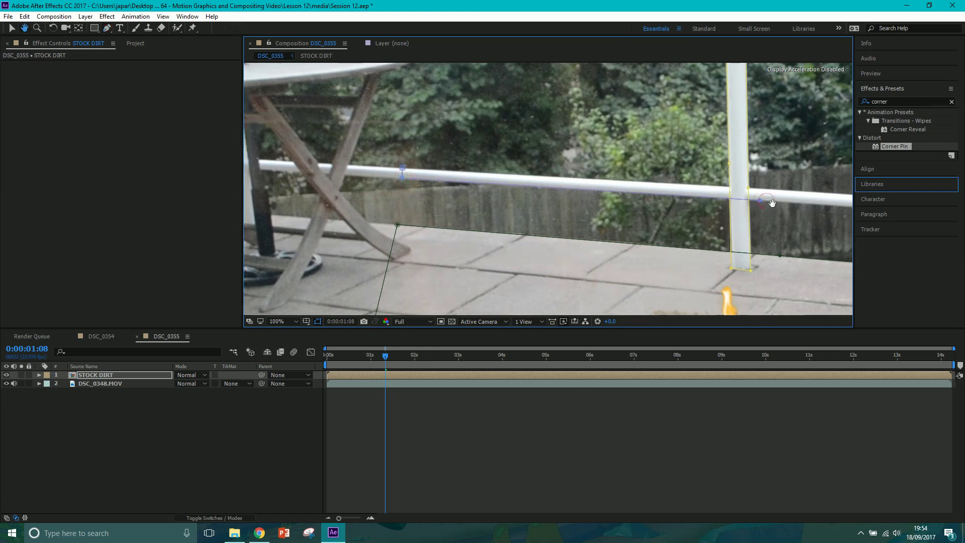
click(647, 205)
click(648, 194)
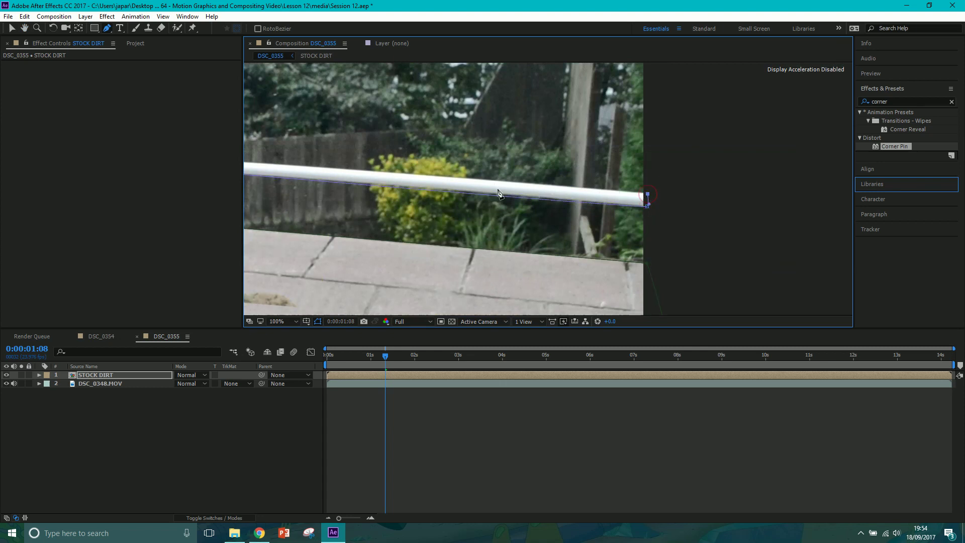
key(ctrl+z)
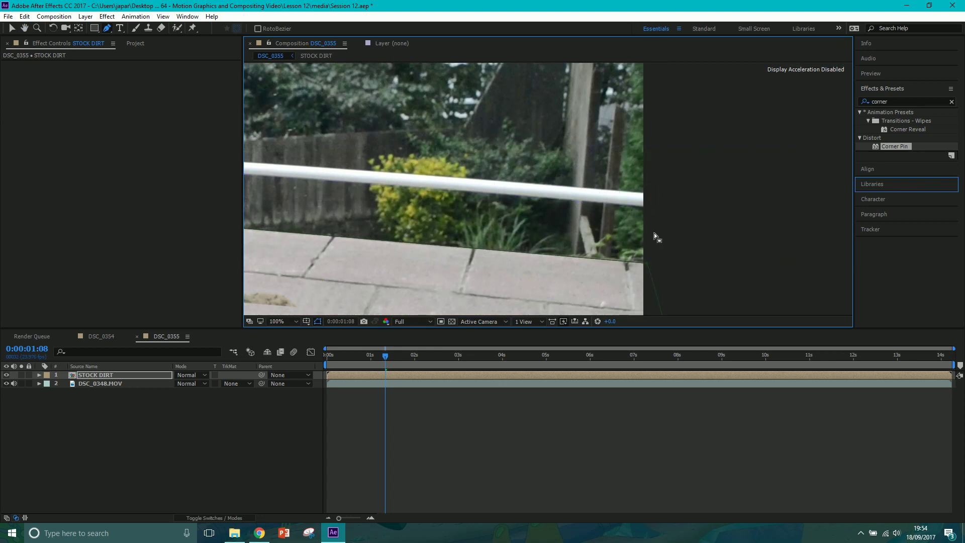
click(648, 207)
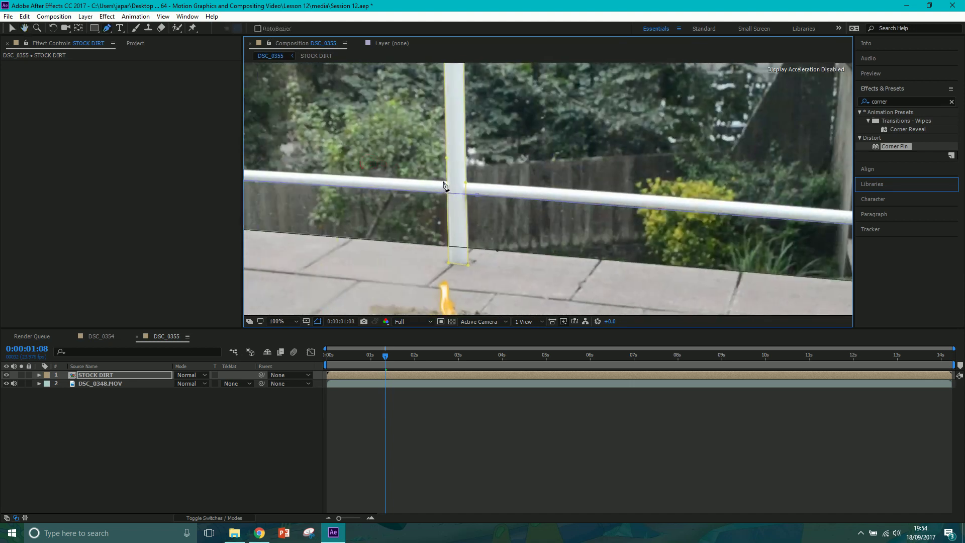
Close the lower rail mask along its upper edge, adding a point between the post and the frame edge to follow the rail's bend
drag(361, 178, 635, 188)
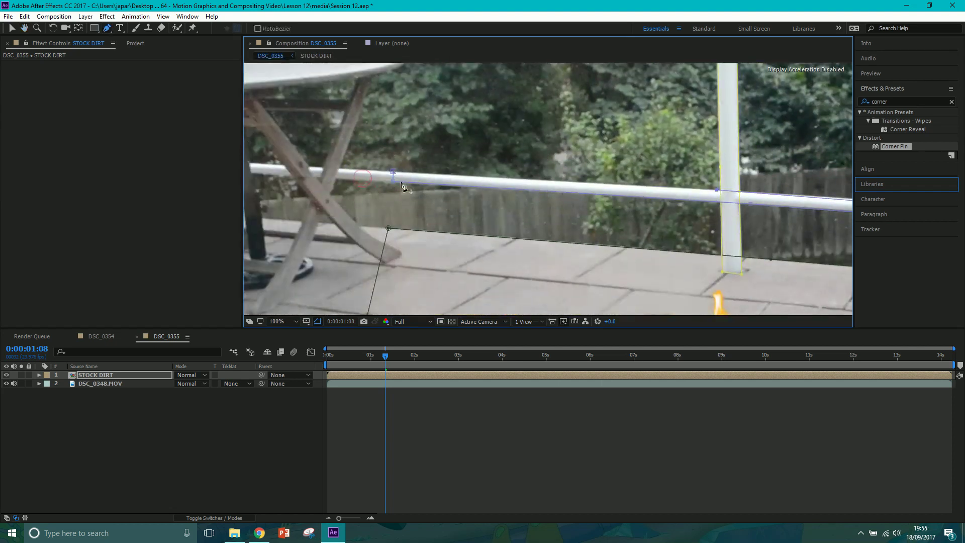
drag(699, 178, 240, 177)
key(g)
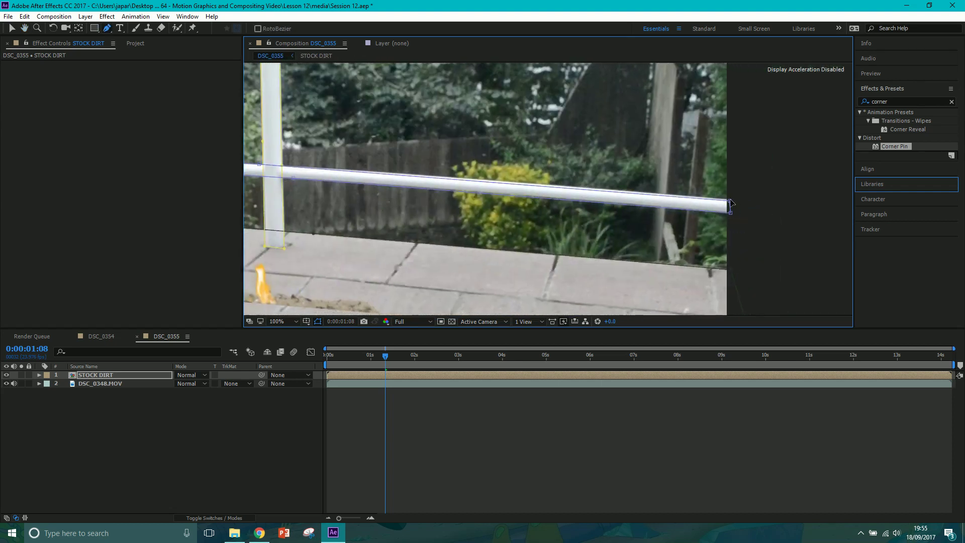
click(730, 201)
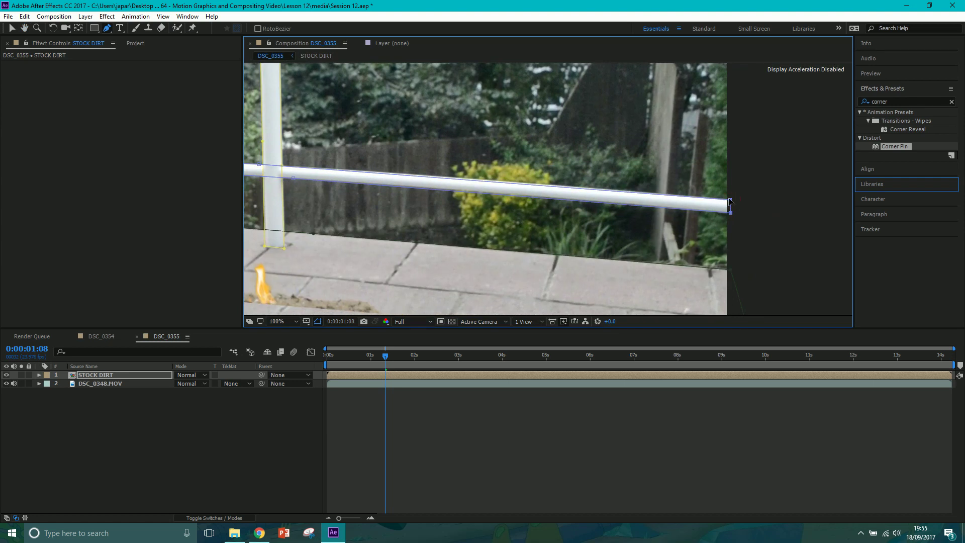
click(495, 183)
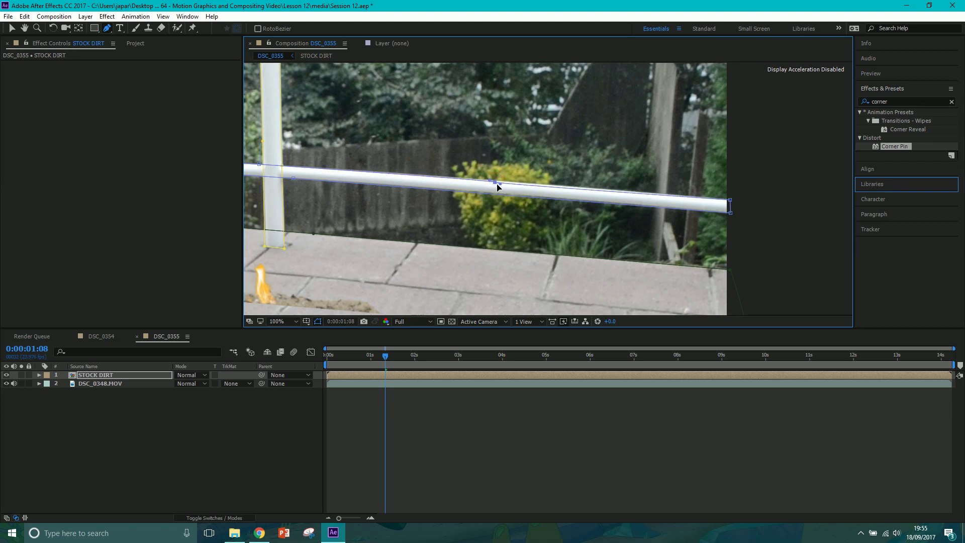
drag(495, 184, 501, 184)
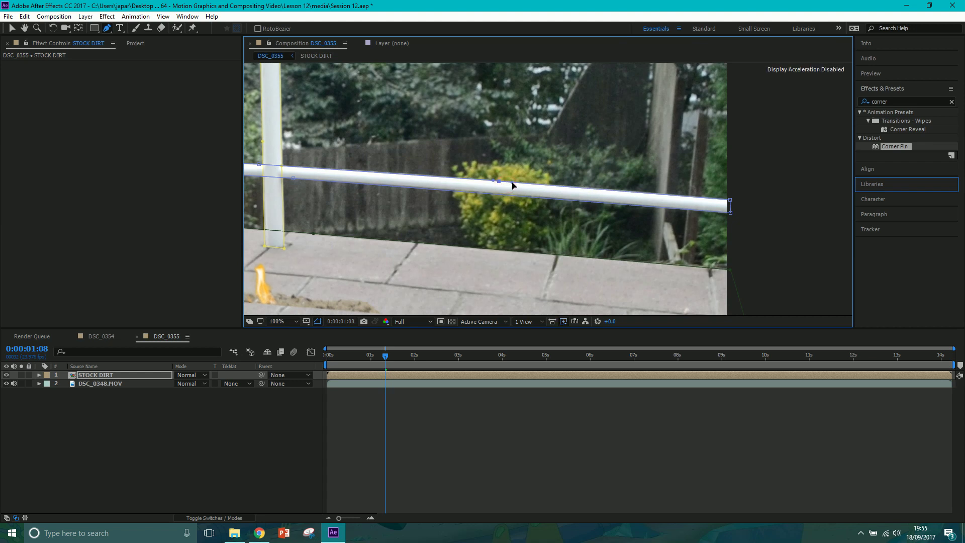
Draw a fourth closed mask on STOCK DIRT tightly around the upper fence rail, from above the table to the frame's right edge
key(h)
drag(523, 126, 533, 238)
key(g)
click(737, 119)
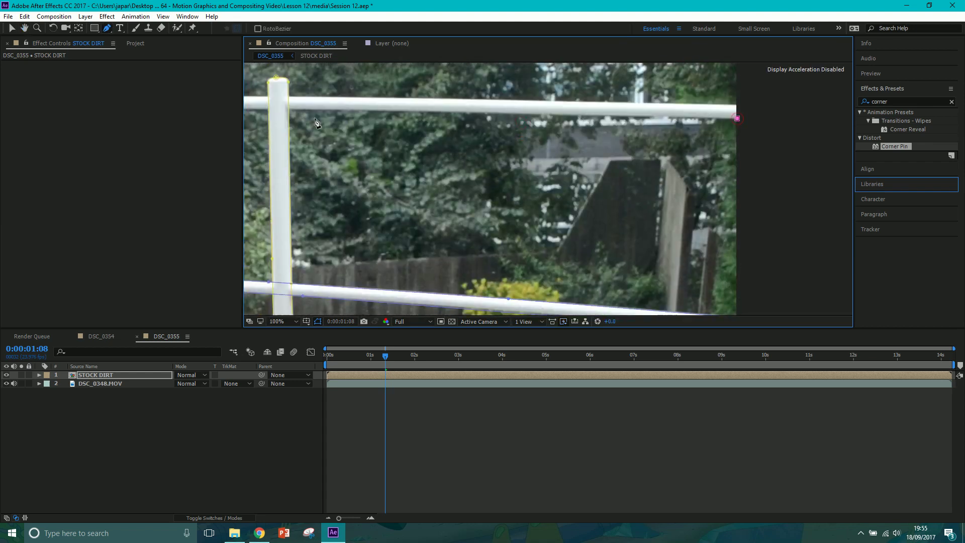
drag(291, 114, 688, 146)
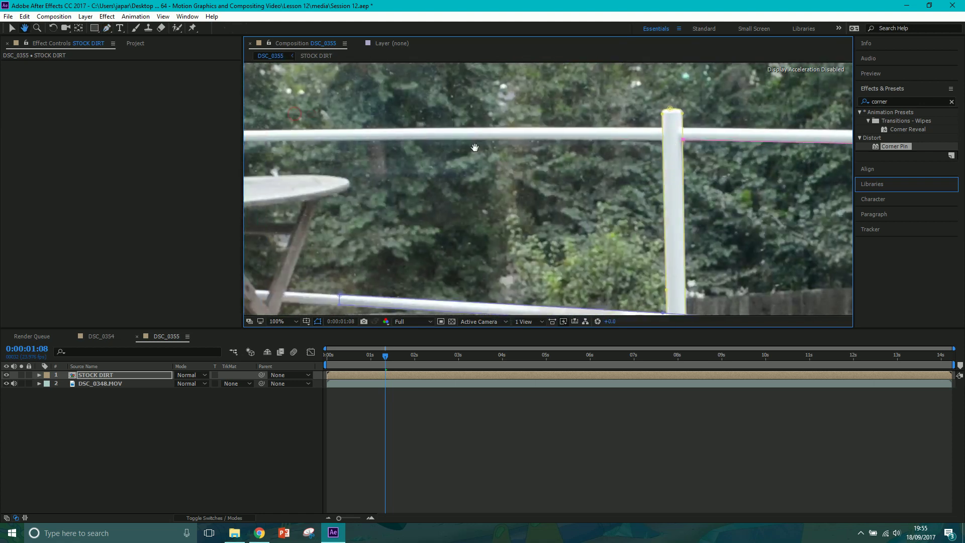
click(325, 130)
click(661, 128)
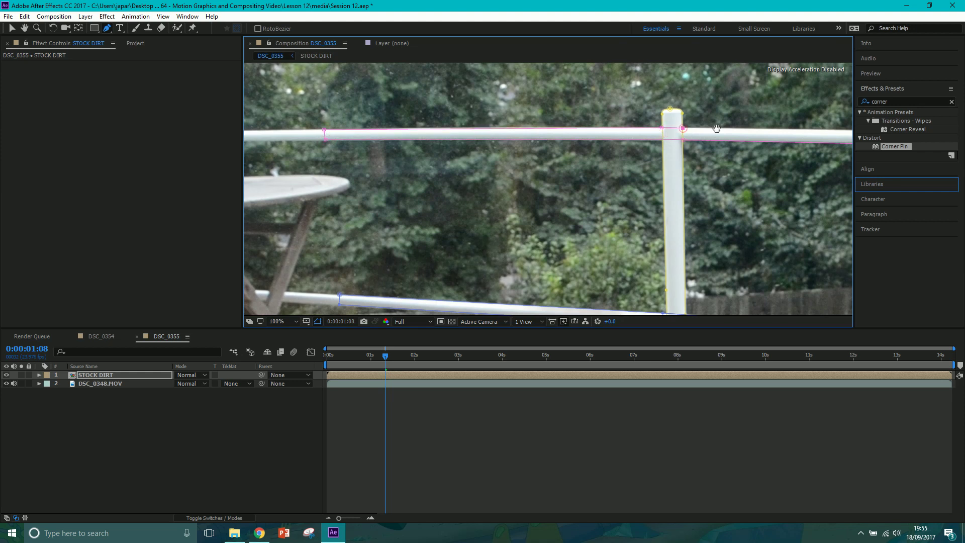
scroll(676, 132, right, 4)
click(717, 146)
click(534, 128)
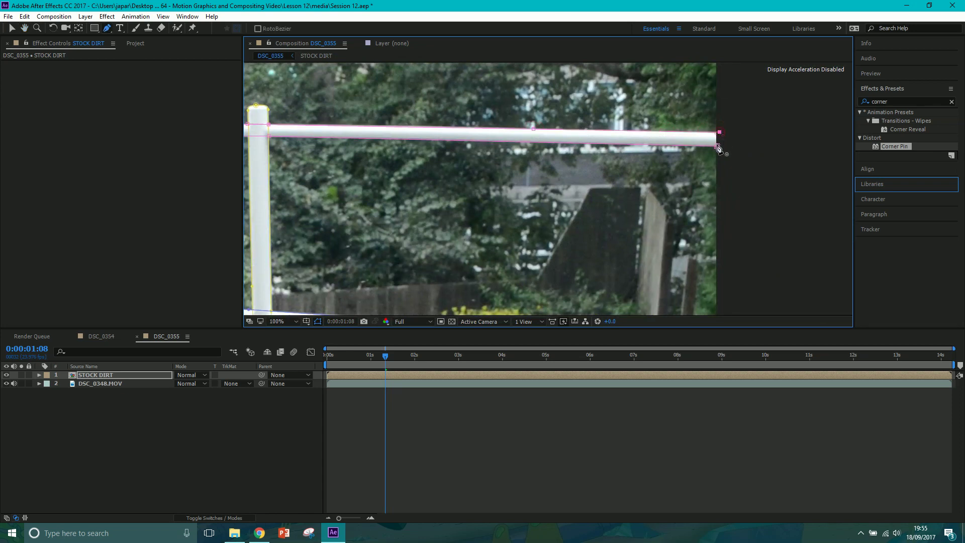
Set the mode of all four STOCK DIRT masks to Subtract
scroll(730, 217, down, 2)
drag(408, 238, 521, 173)
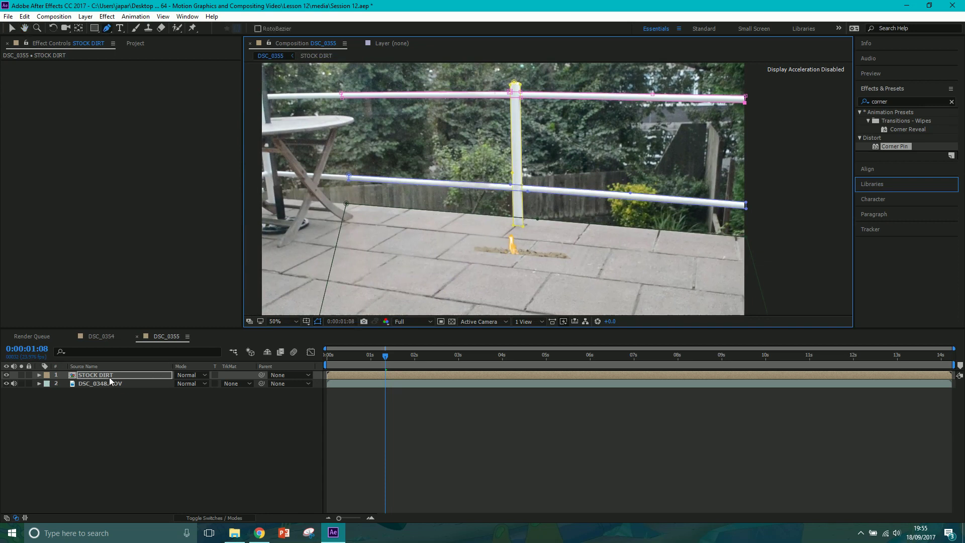
key(m)
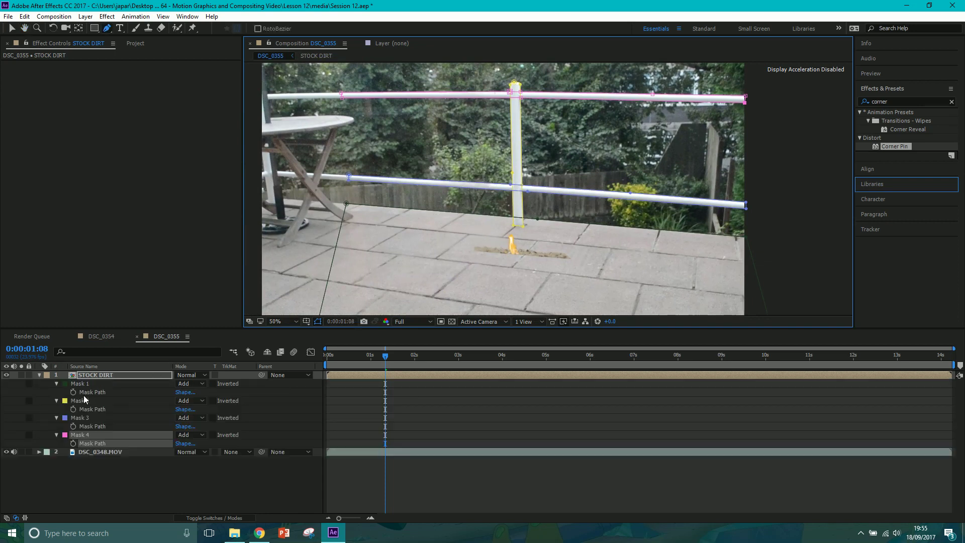
shift+click(85, 386)
click(186, 385)
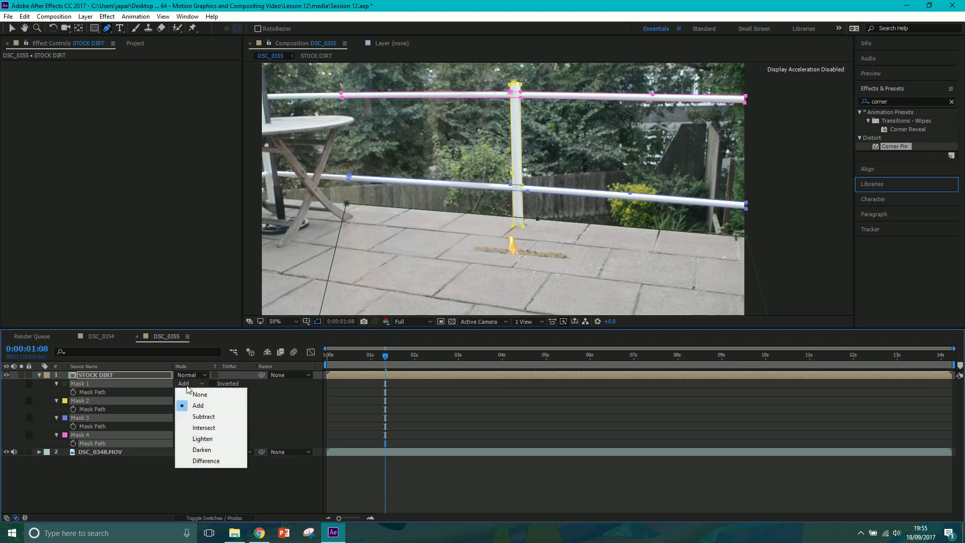
click(211, 416)
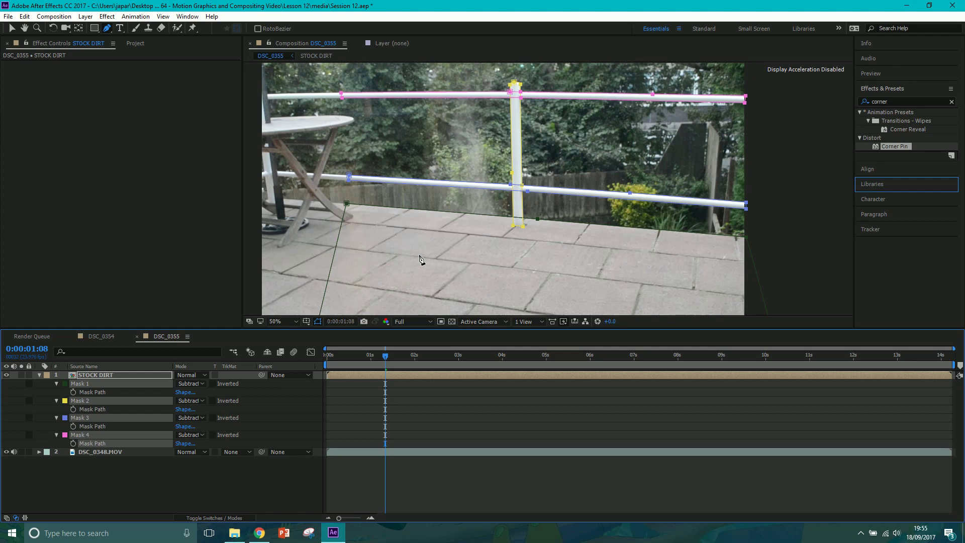
click(39, 375)
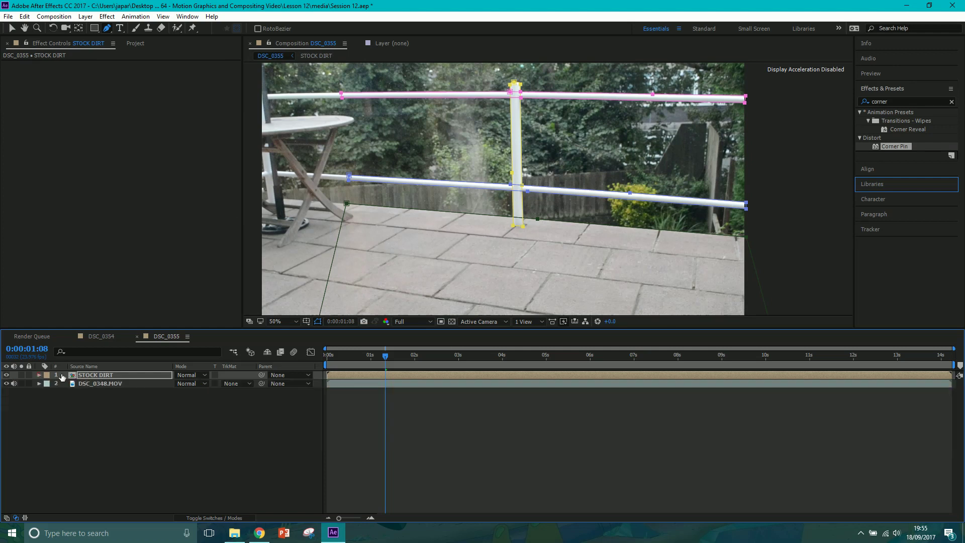
Move the current time to 0:00:00:10 and hide the mask and shape paths in the composition view
drag(353, 358, 345, 358)
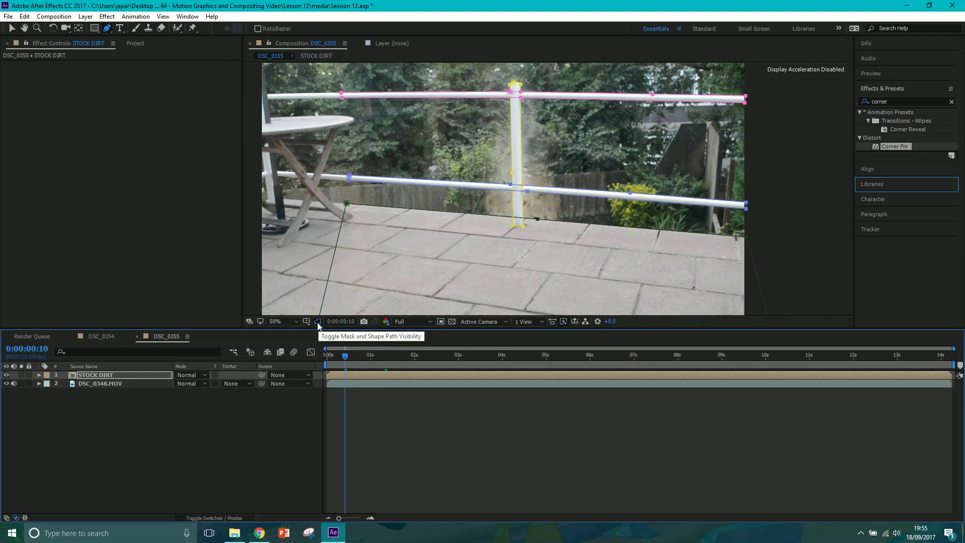
click(318, 324)
click(317, 325)
click(318, 325)
click(318, 324)
click(318, 325)
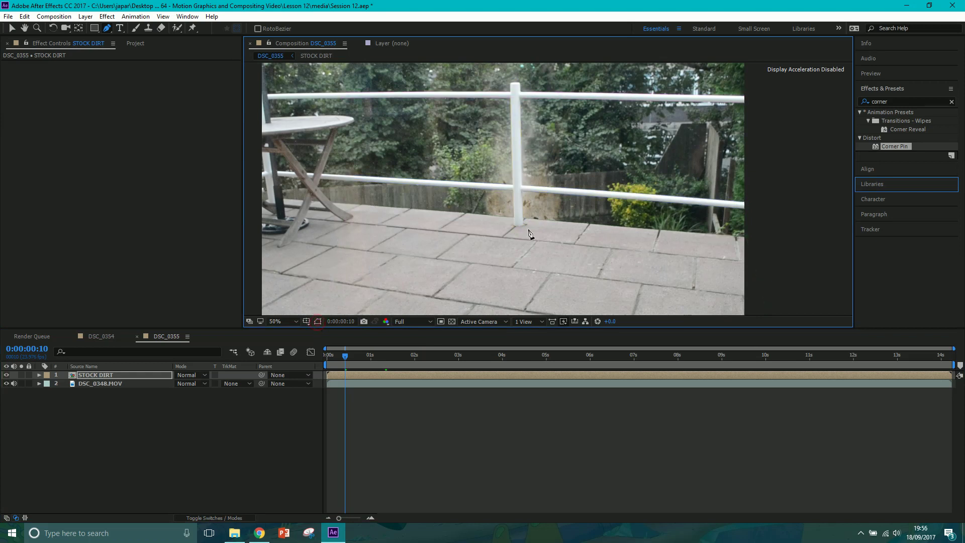
Set the Mask Feather of all four STOCK DIRT masks to 1 pixel
scroll(526, 211, up, 4)
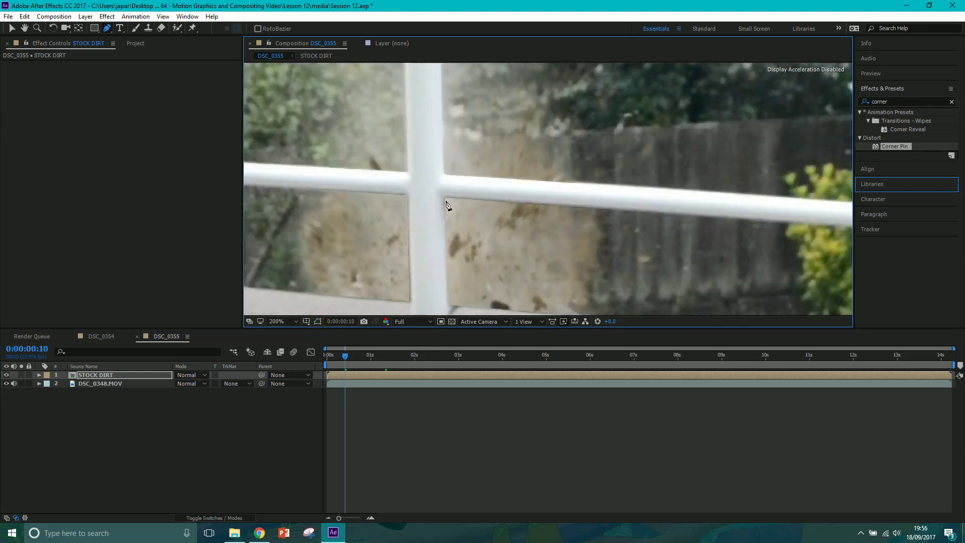
click(119, 374)
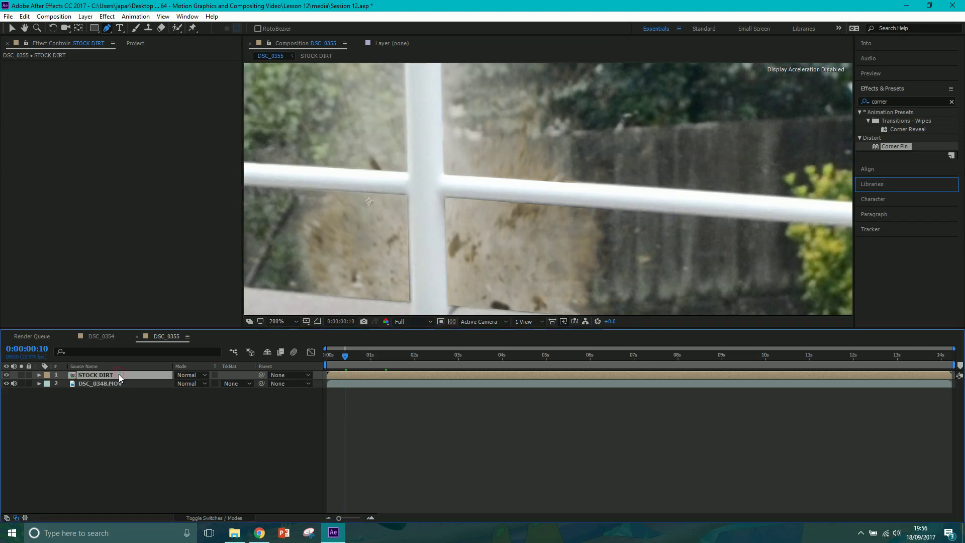
key(m)
key(m)
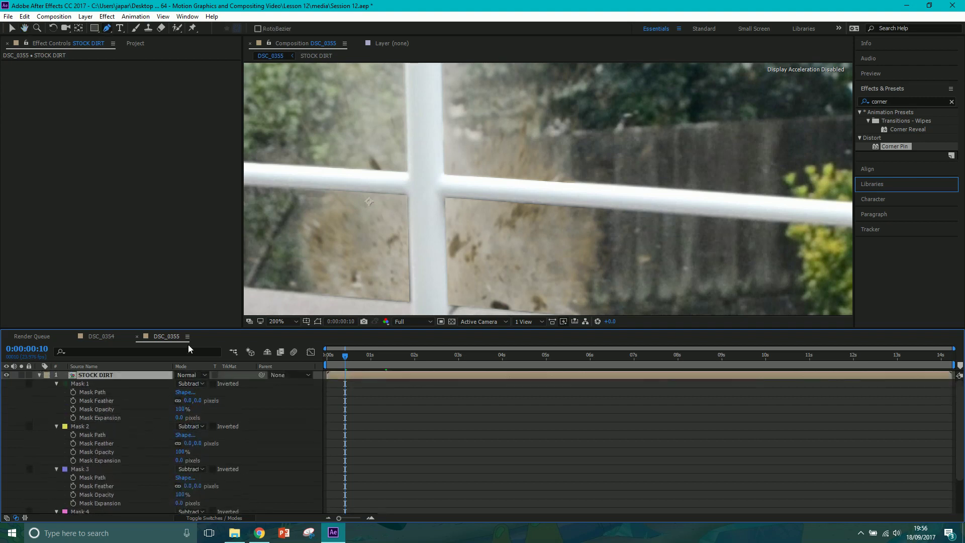
drag(197, 332, 198, 319)
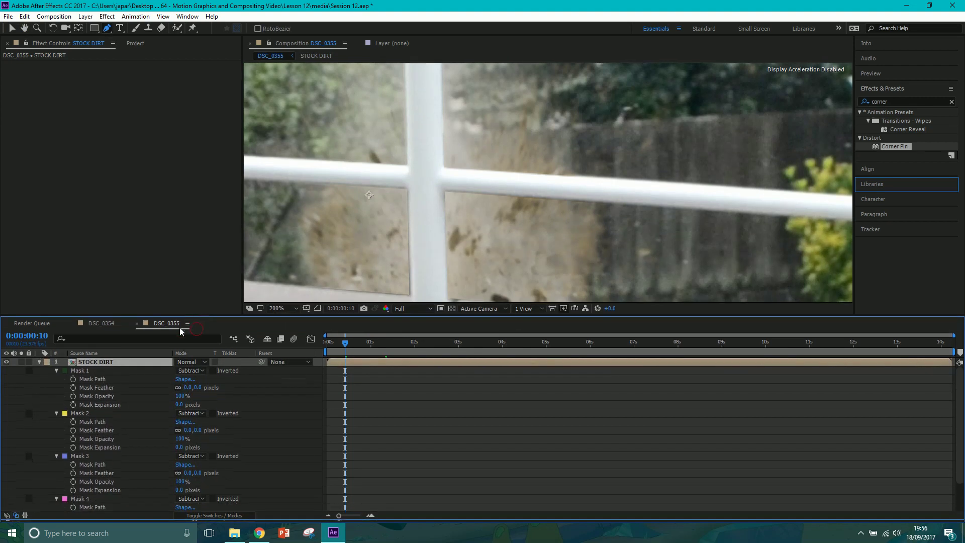
click(83, 371)
shift+click(83, 498)
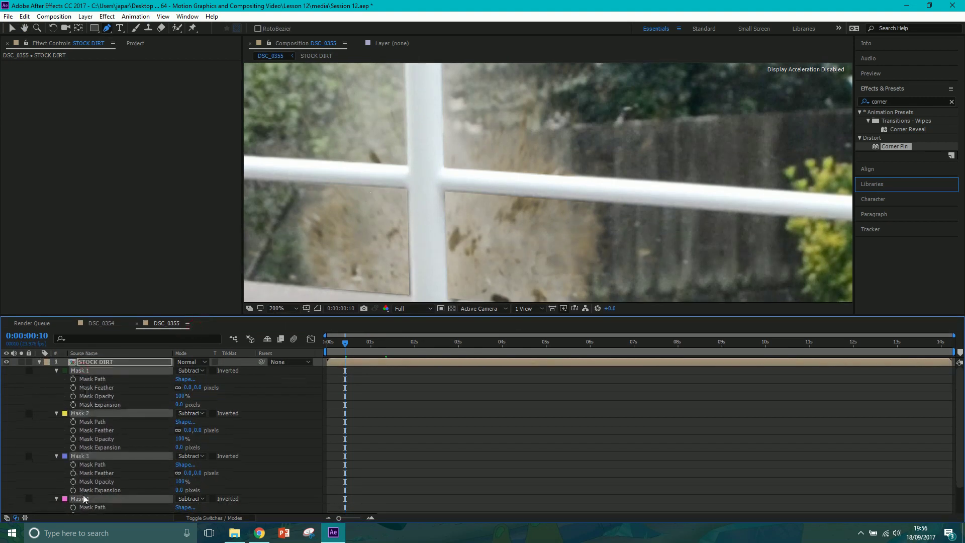
click(189, 473)
text(1)
key(Return)
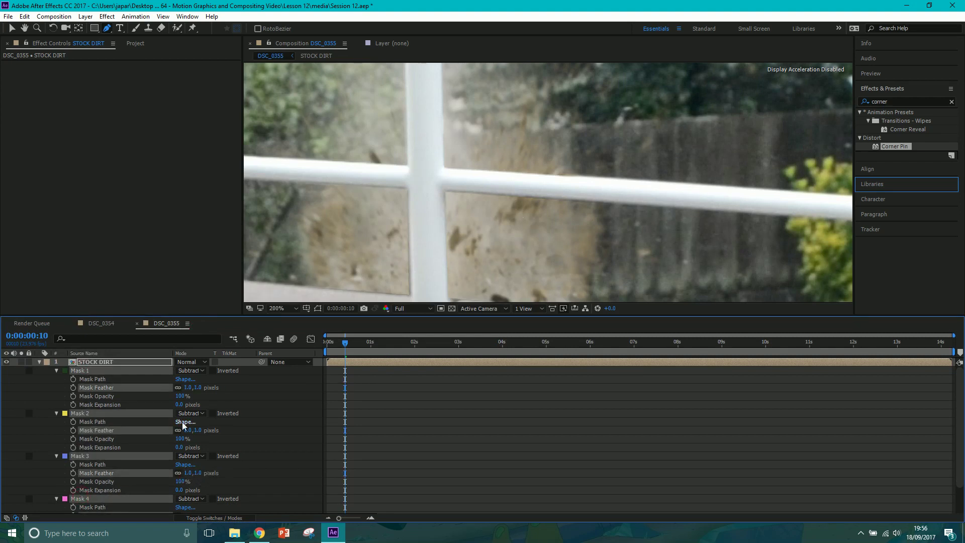
Try a Mask Expansion of -1 pixel on all four masks, and return it to 0
click(182, 447)
text(-1)
key(Return)
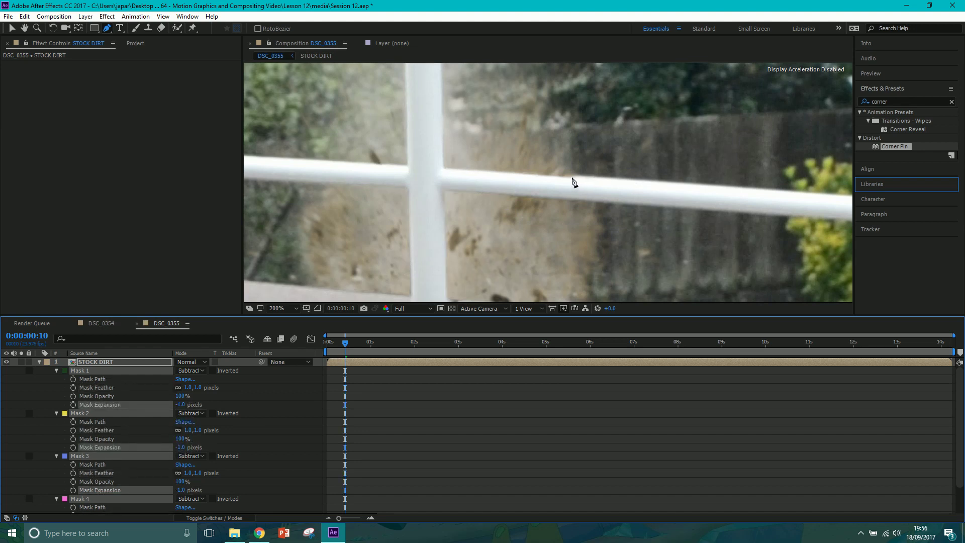
click(182, 447)
text(0)
key(Return)
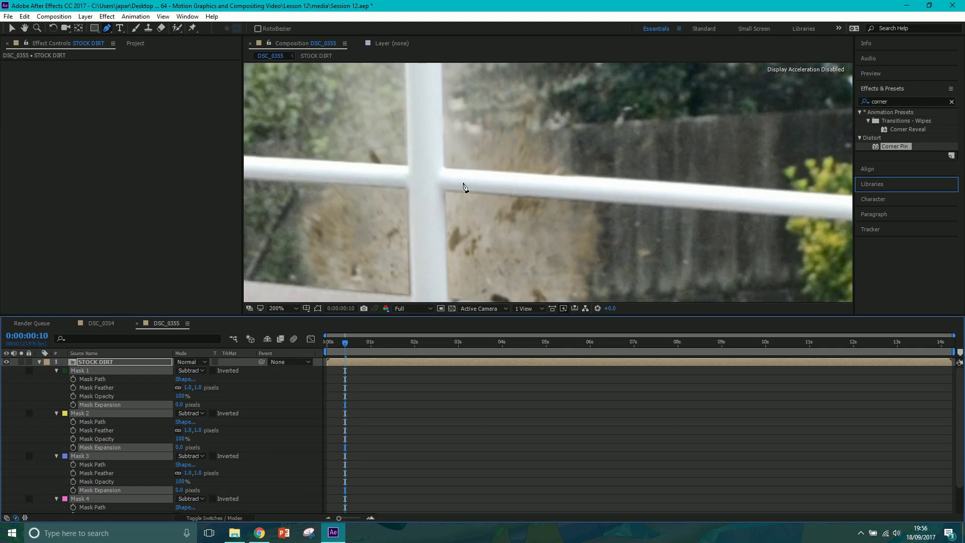
Find the Curves color correction effect and apply it to the STOCK DIRT layer
scroll(458, 187, down, 6)
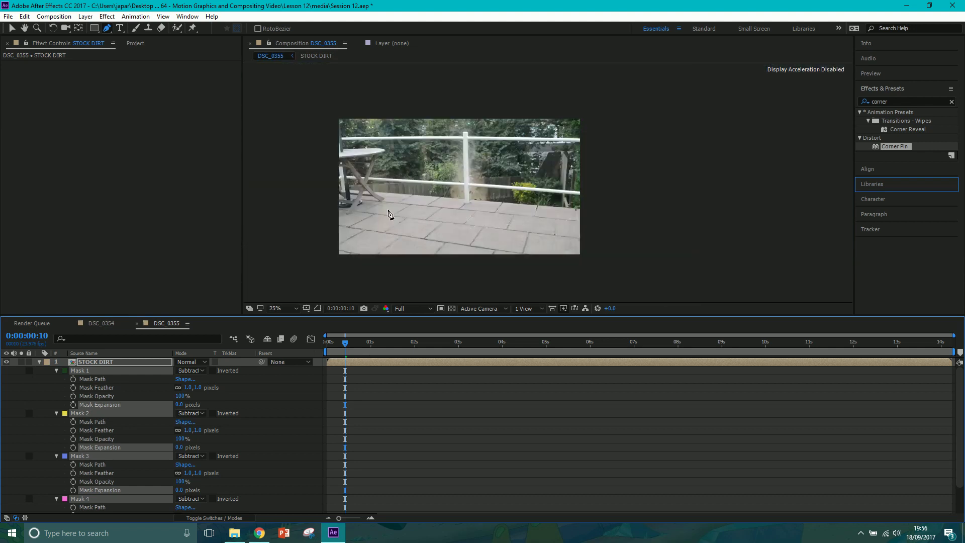
click(12, 28)
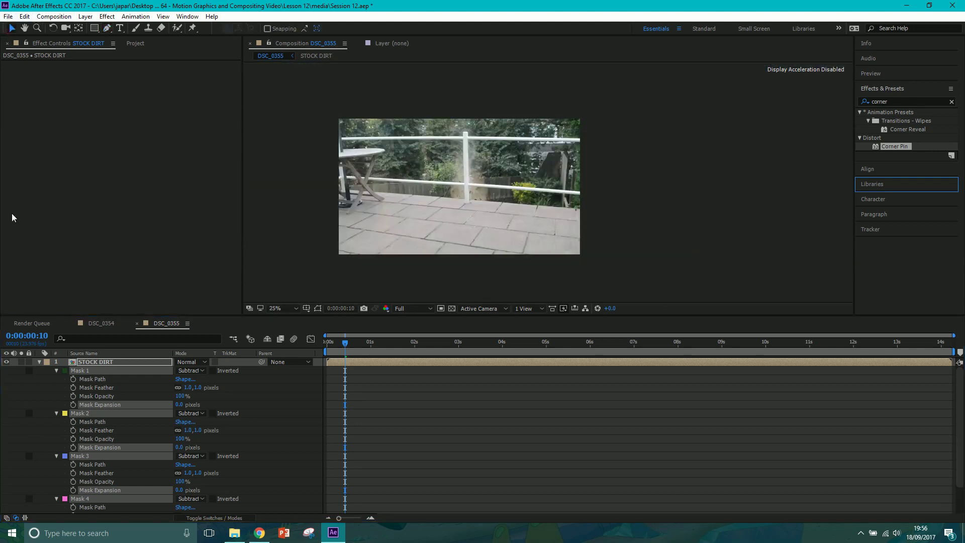
click(39, 362)
scroll(454, 224, up, 2)
drag(415, 219, 587, 204)
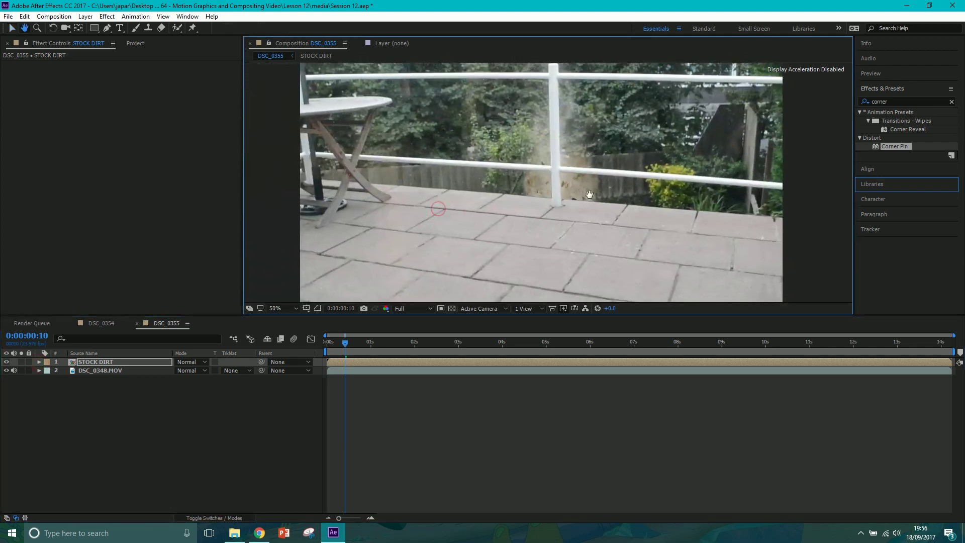
click(903, 100)
text(curves)
drag(891, 146, 763, 364)
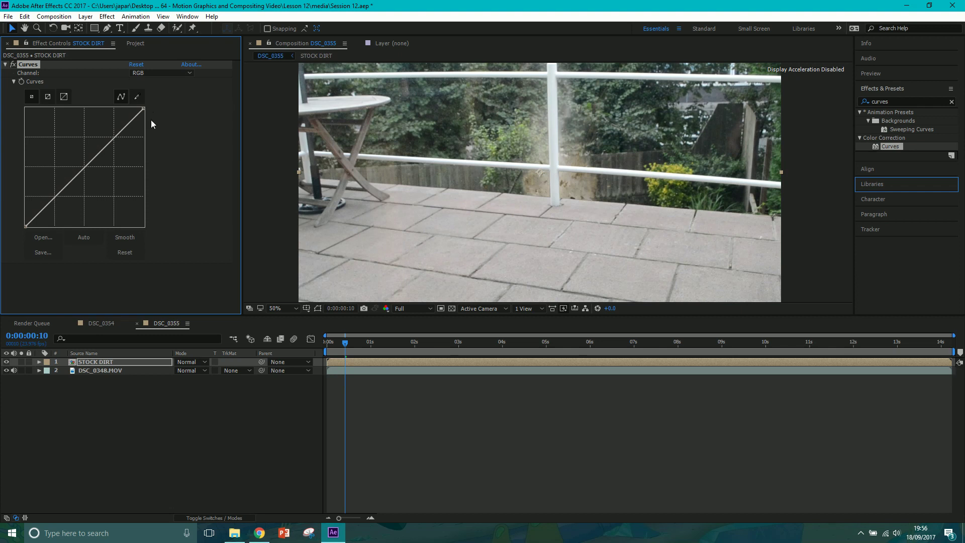
Slightly lower the midtones of the Red and Blue channels in the STOCK DIRT Curves effect
click(147, 75)
click(149, 95)
drag(84, 167, 88, 172)
click(157, 73)
click(151, 117)
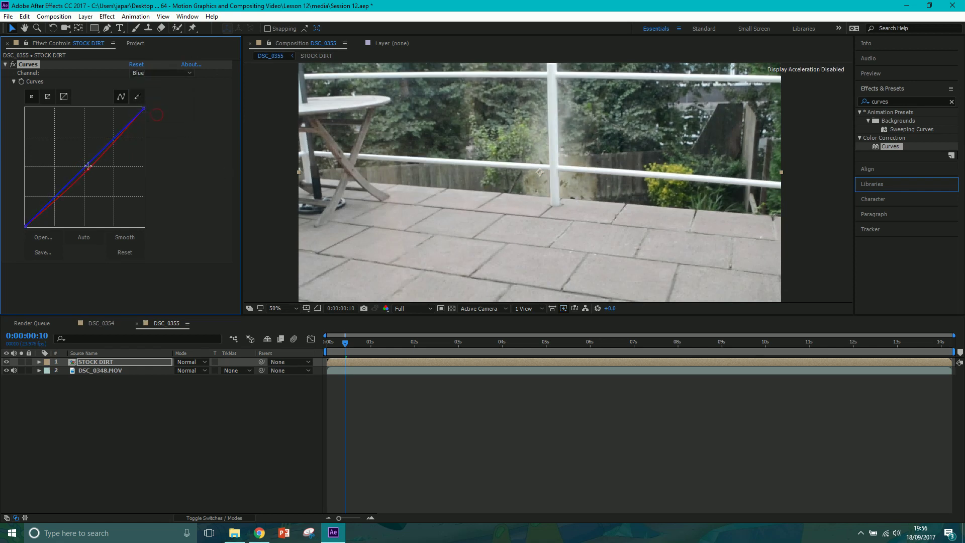
drag(86, 166, 87, 171)
Slightly adjust the Green channel midtones and lower the Red channel midtones further in the STOCK DIRT Curves effect
click(174, 72)
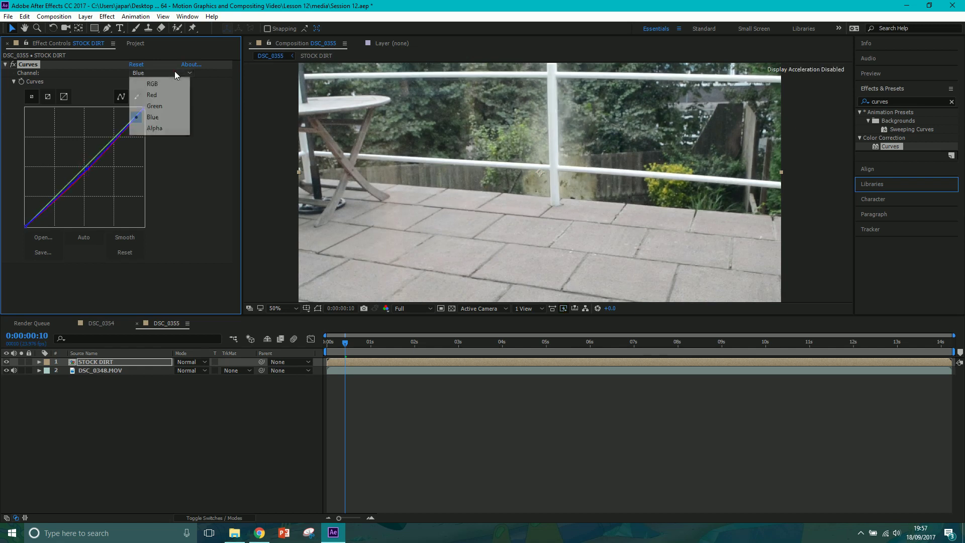
click(150, 106)
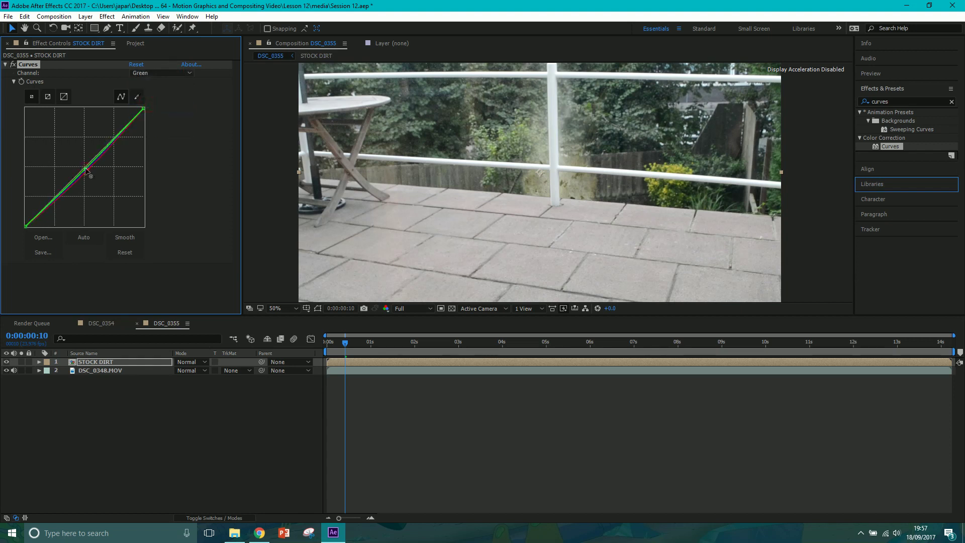
drag(87, 171, 87, 167)
click(160, 73)
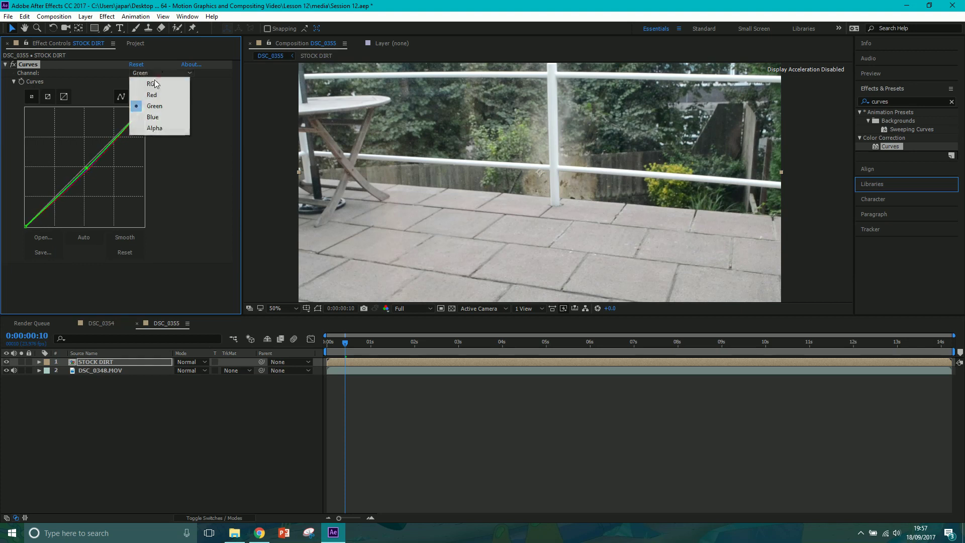
click(149, 94)
drag(87, 168, 91, 173)
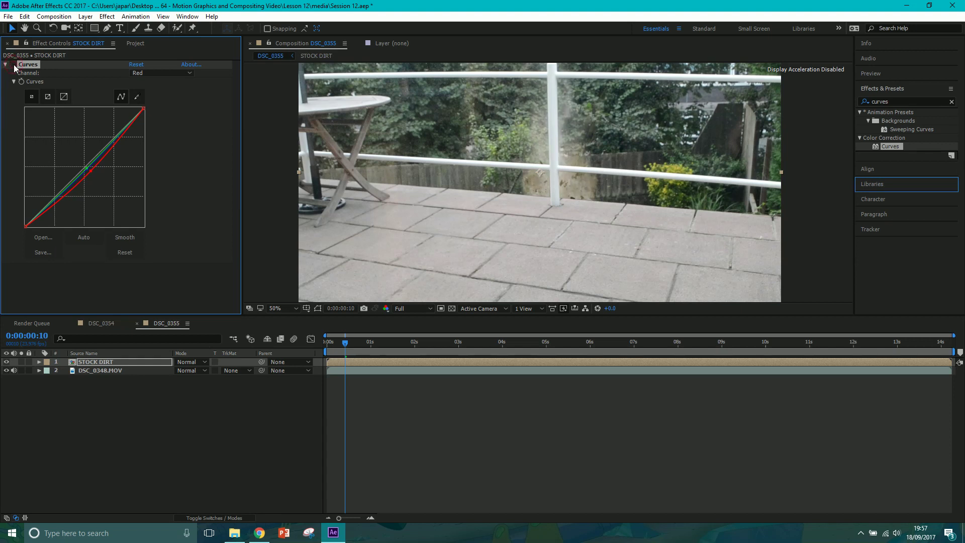
Find the Levels color correction effect and apply it to the STOCK DIRT layer
click(890, 102)
text(leve)
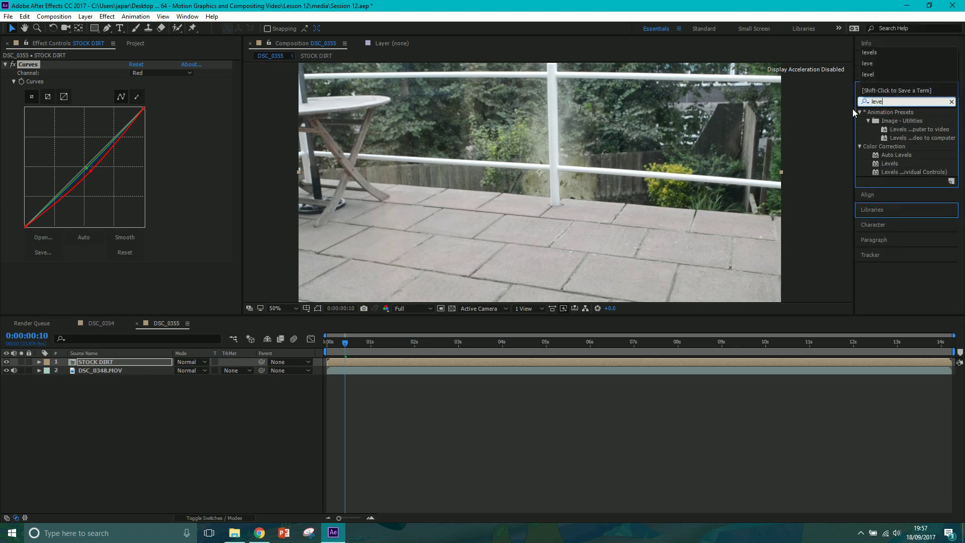
text(l)
drag(914, 163, 357, 360)
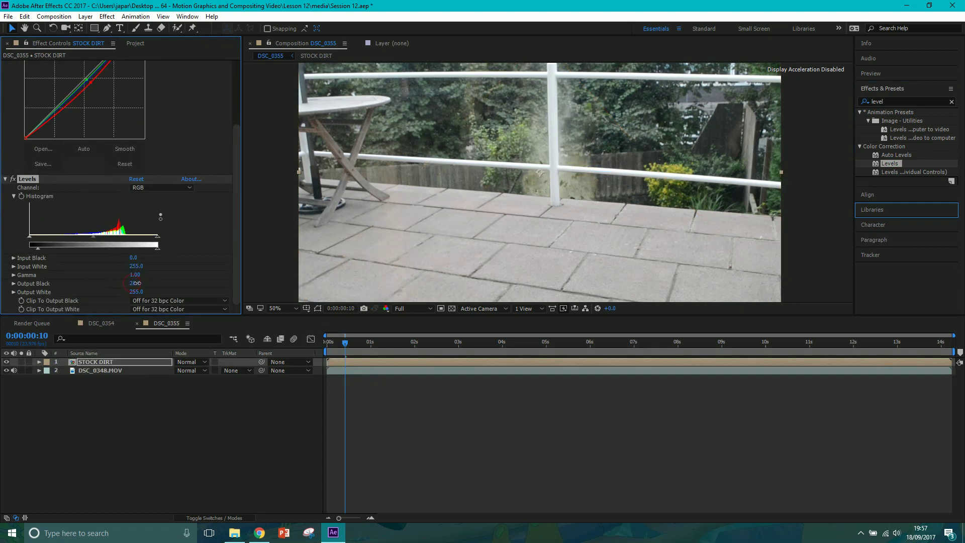
Try a raised Output Black, an Input Black of -117.3 and an Output Black of -28 in Levels, and reset the effect
drag(133, 284, 144, 287)
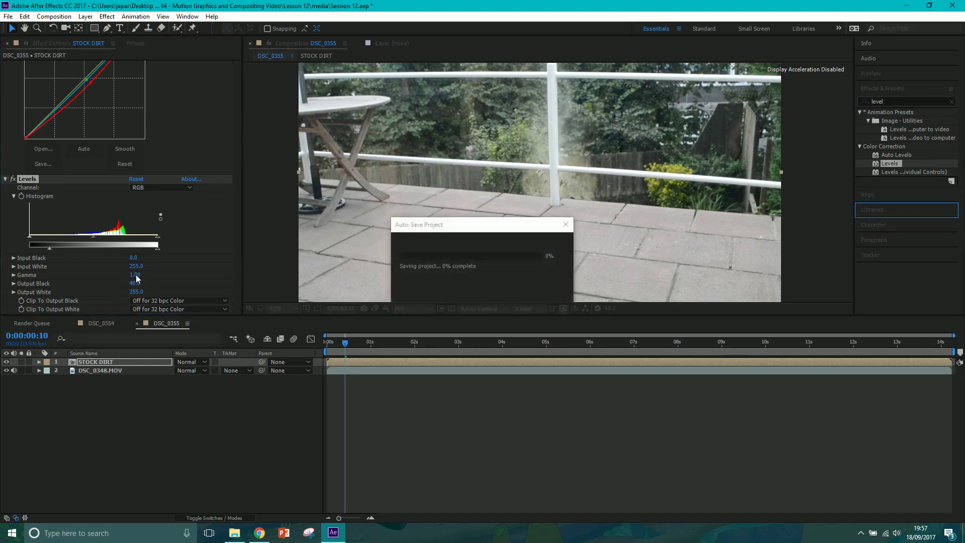
key(ctrl+z)
drag(134, 259, 122, 283)
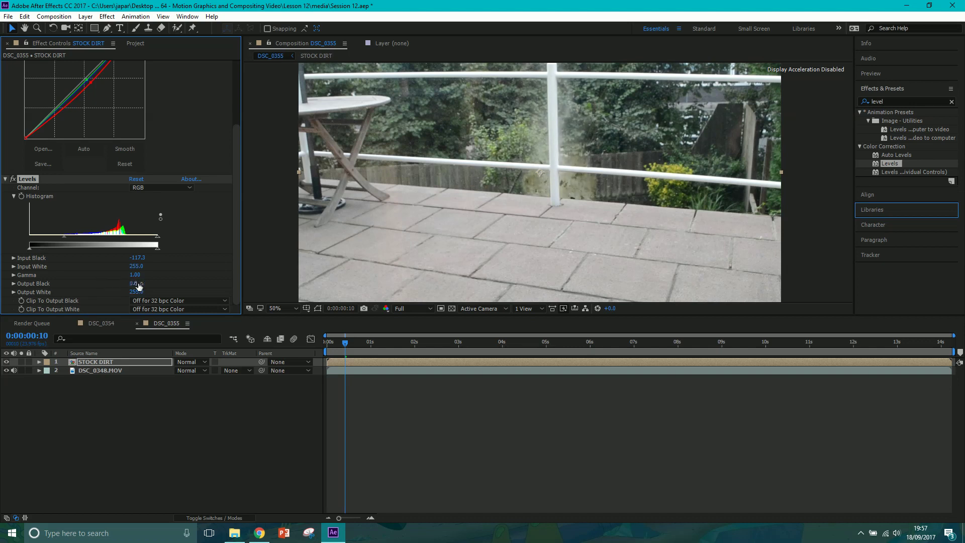
drag(131, 285, 135, 284)
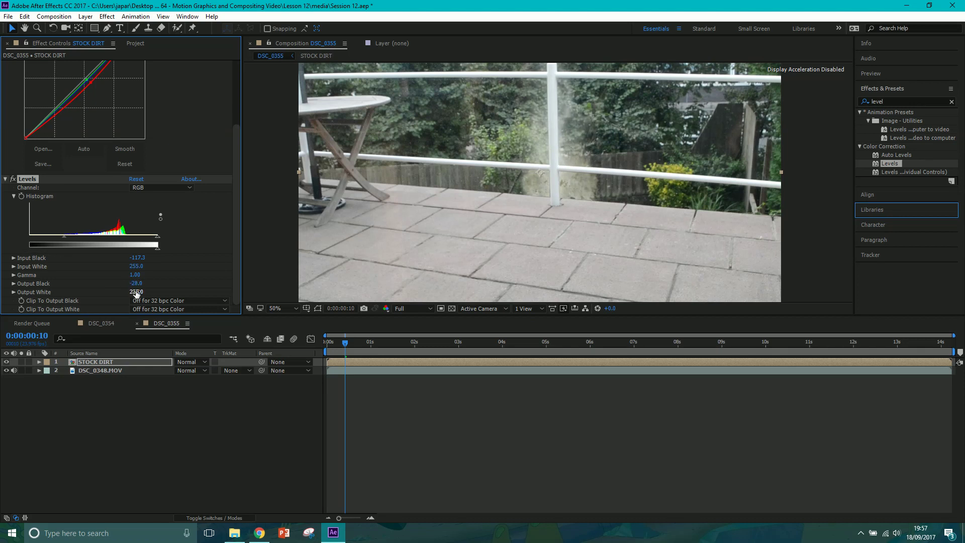
click(136, 179)
Fine-tune the Output Black in the STOCK DIRT Levels effect, and collapse the Curves and Levels settings
drag(138, 284, 144, 283)
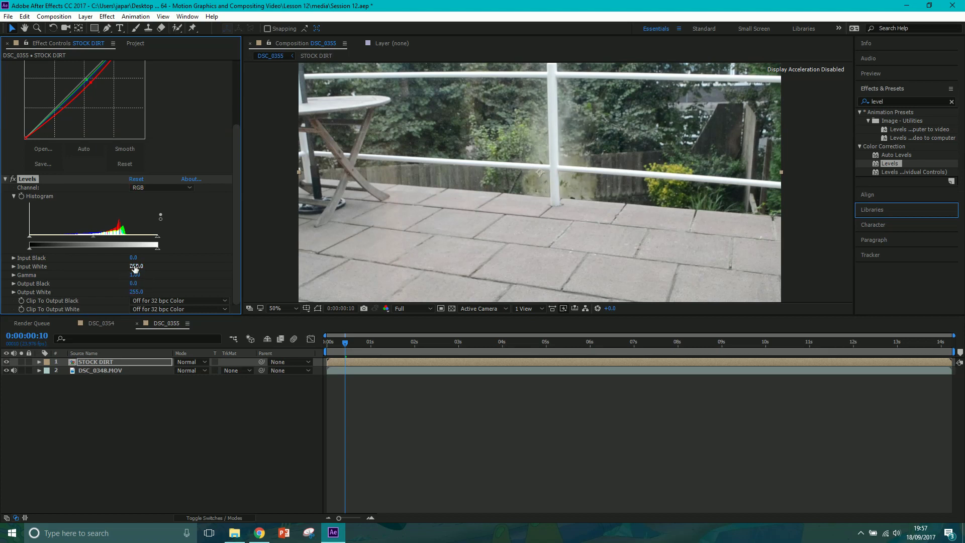
drag(137, 266, 145, 267)
key(ctrl+z)
drag(133, 284, 131, 262)
click(6, 179)
click(5, 64)
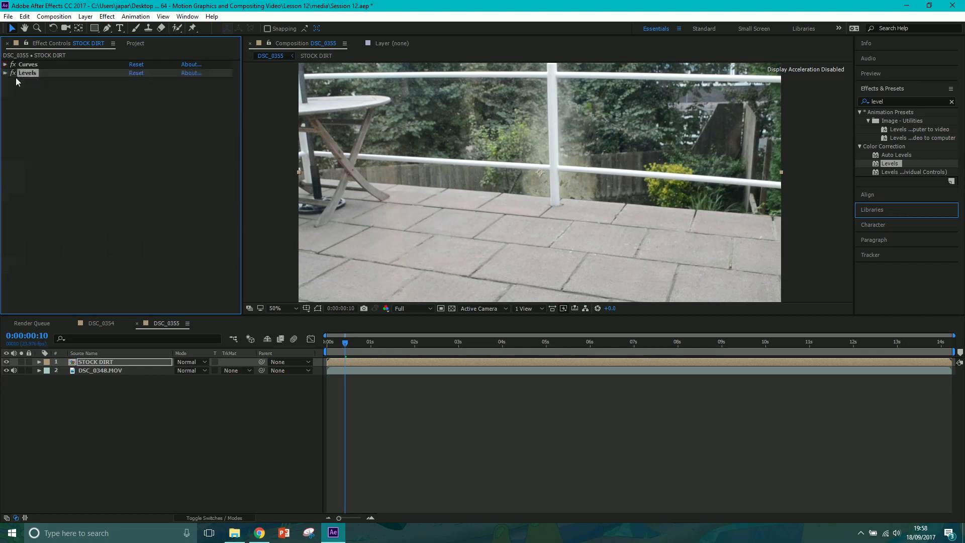
Search the effects for a blur and apply Gaussian Blur to the STOCK DIRT layer
click(886, 100)
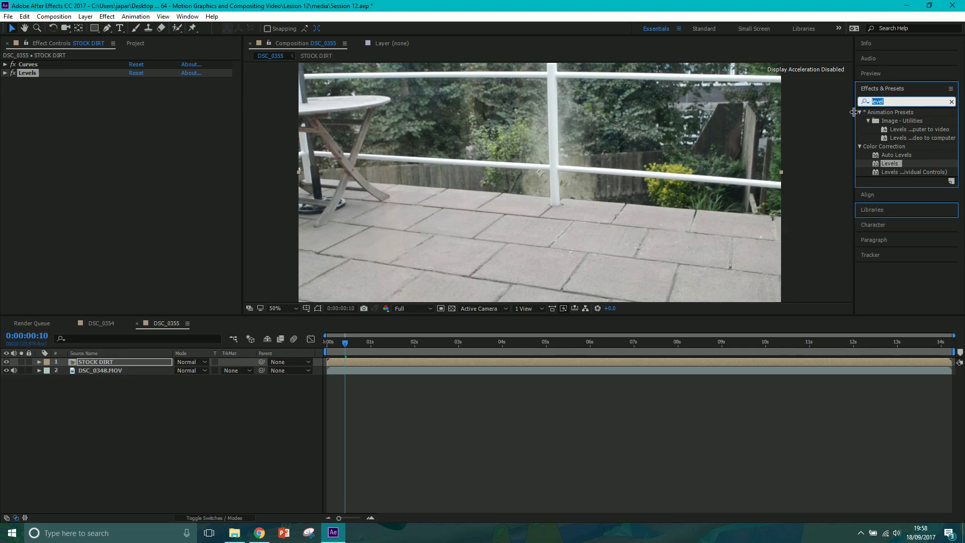
text(Blur)
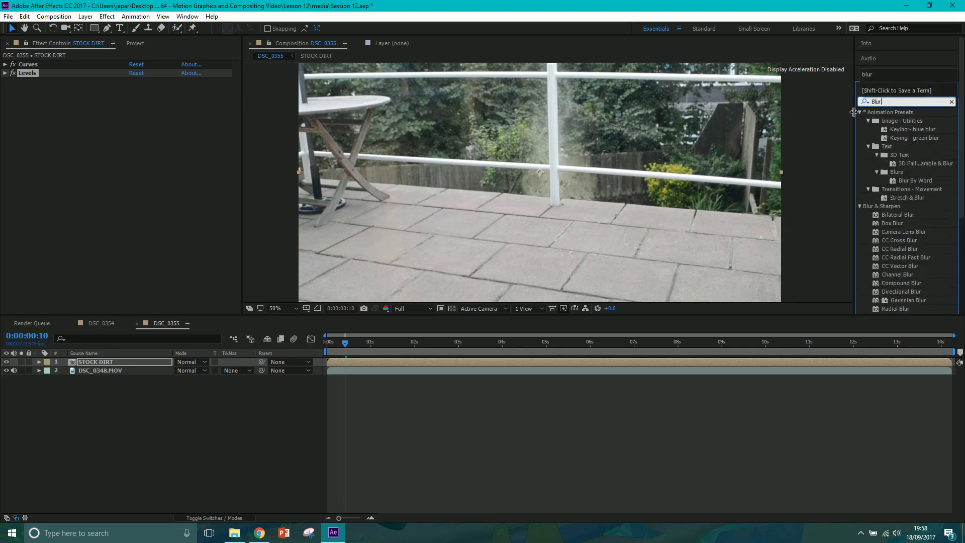
click(908, 300)
drag(908, 300, 855, 363)
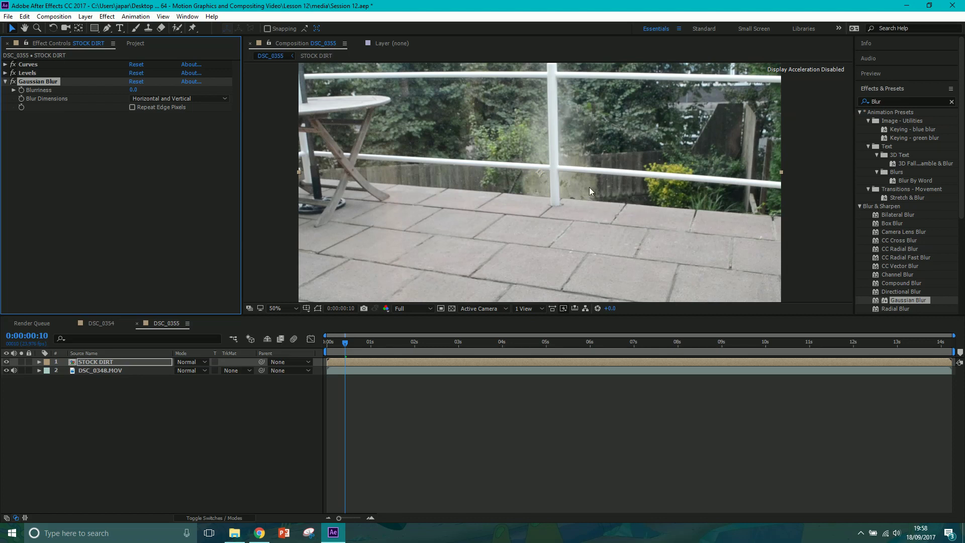
Try a Gaussian Blur Blurriness of 5, raise it to 6, and toggle the effects to compare the look
click(134, 90)
text(5)
key(Return)
click(133, 90)
text(6)
key(Return)
click(13, 81)
drag(14, 67, 15, 83)
End the DSC_0355 work area at 0:00:04:00 and preview the composite
drag(340, 347, 503, 343)
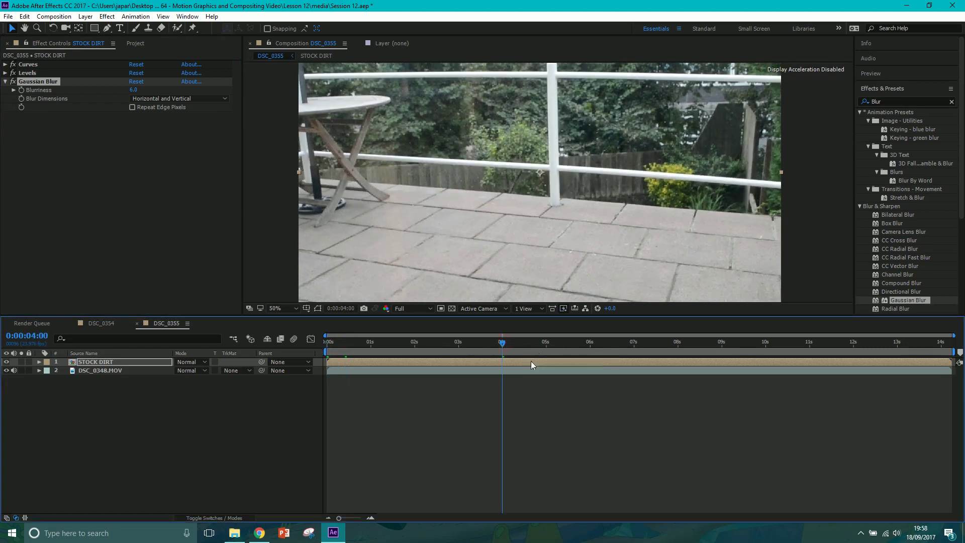
key(n)
click(446, 350)
key(space)
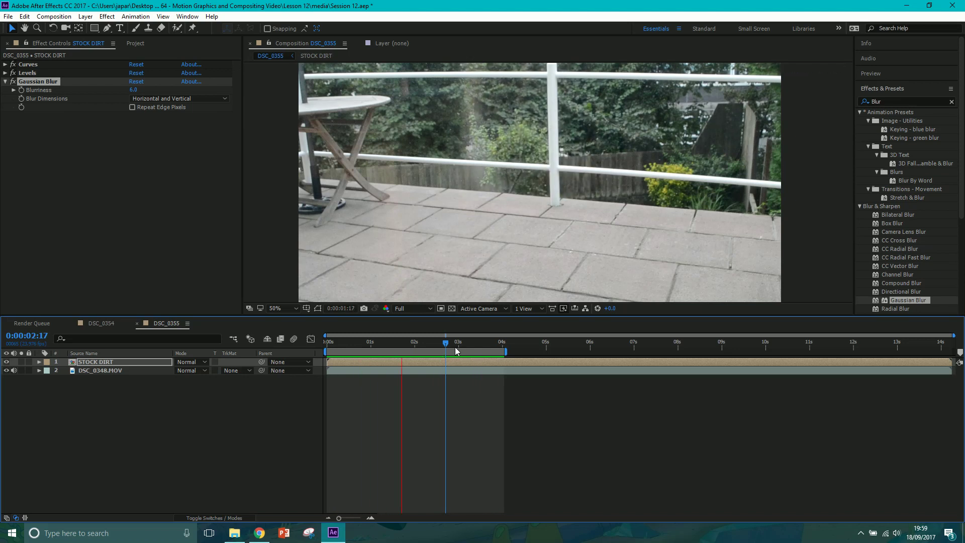
key(space)
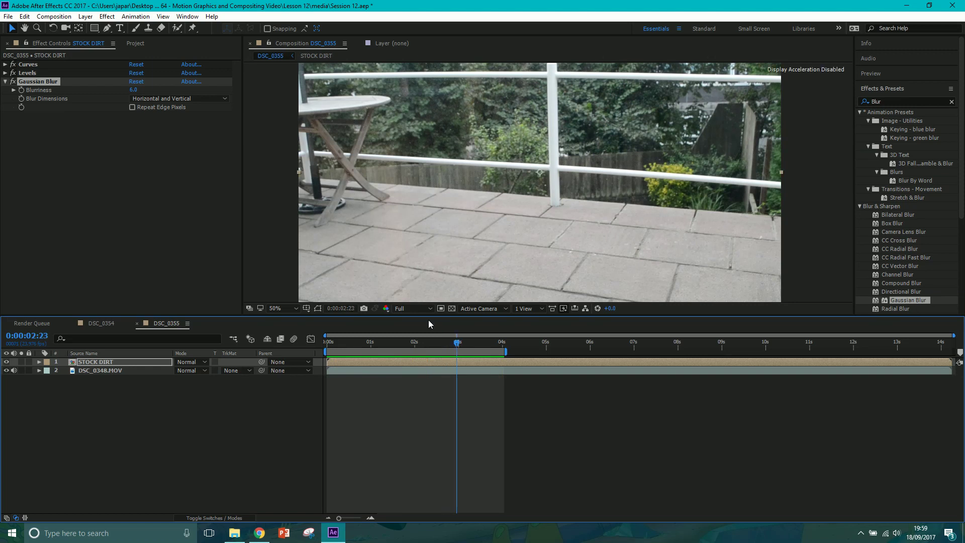
Scrub through the explosion's start, lower the Dirt_Charge_01.mov layer inside the STOCK DIRT composition, and return to DSC_0355
drag(448, 343, 332, 347)
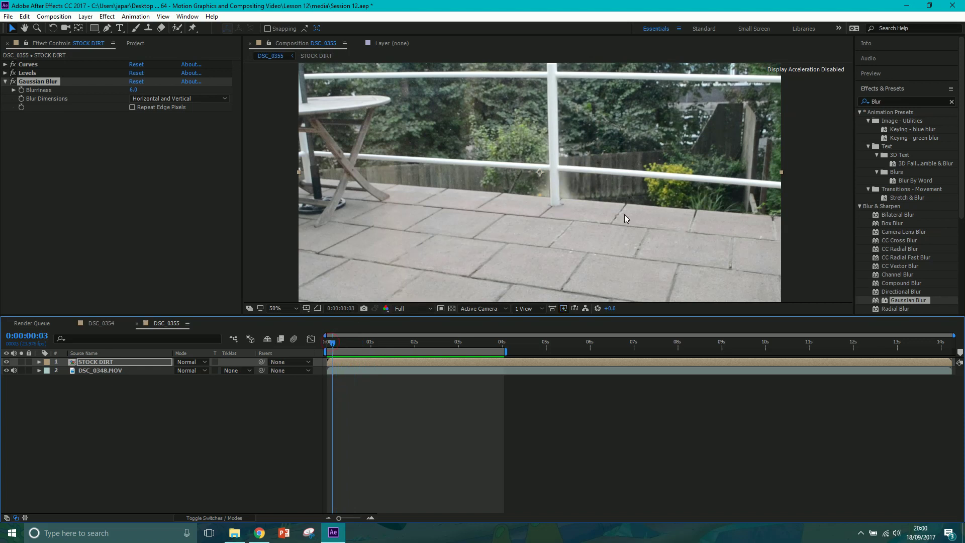
drag(331, 346, 352, 348)
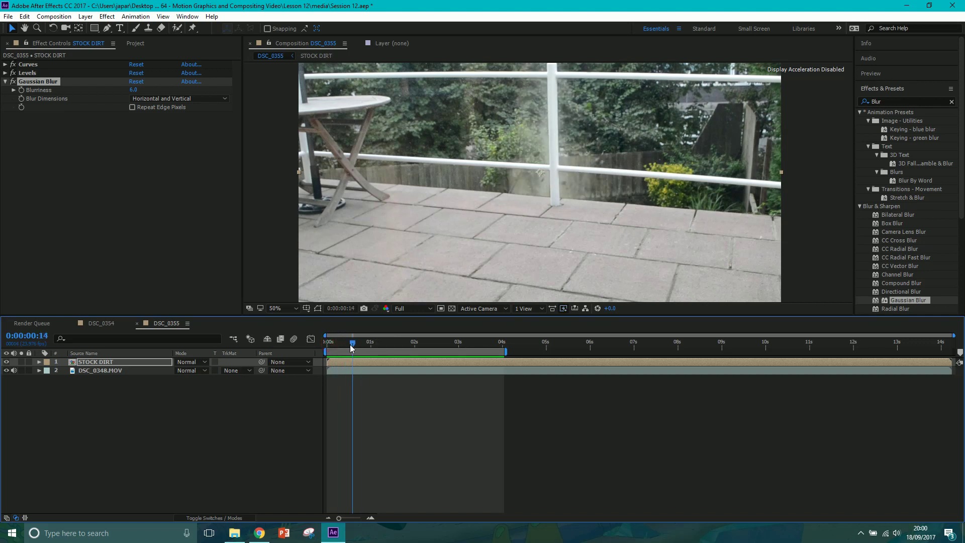
double_click(125, 360)
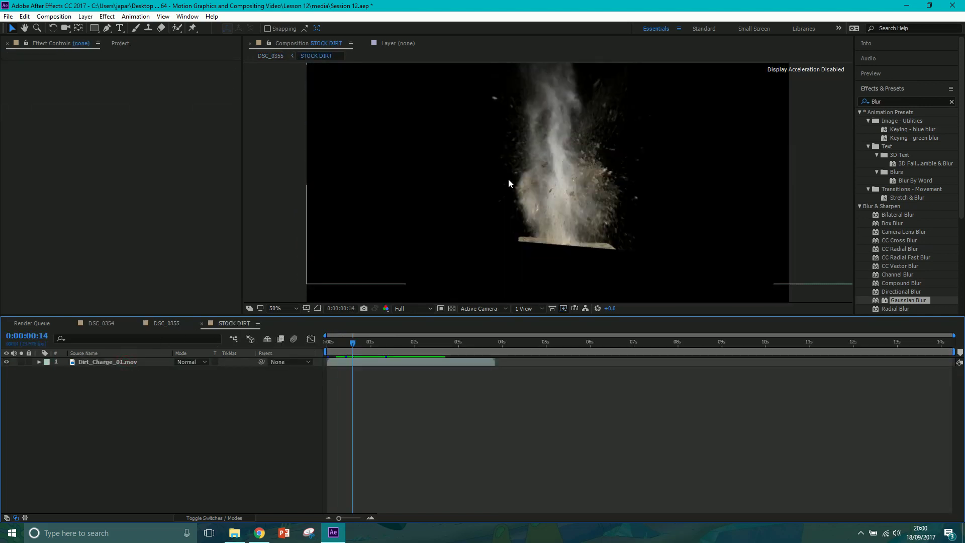
click(544, 128)
drag(545, 128, 535, 171)
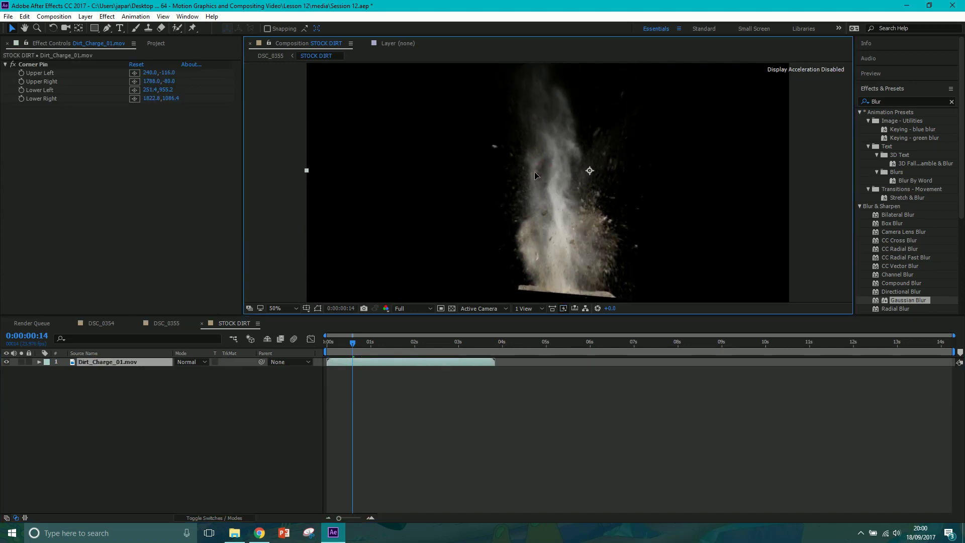
click(164, 325)
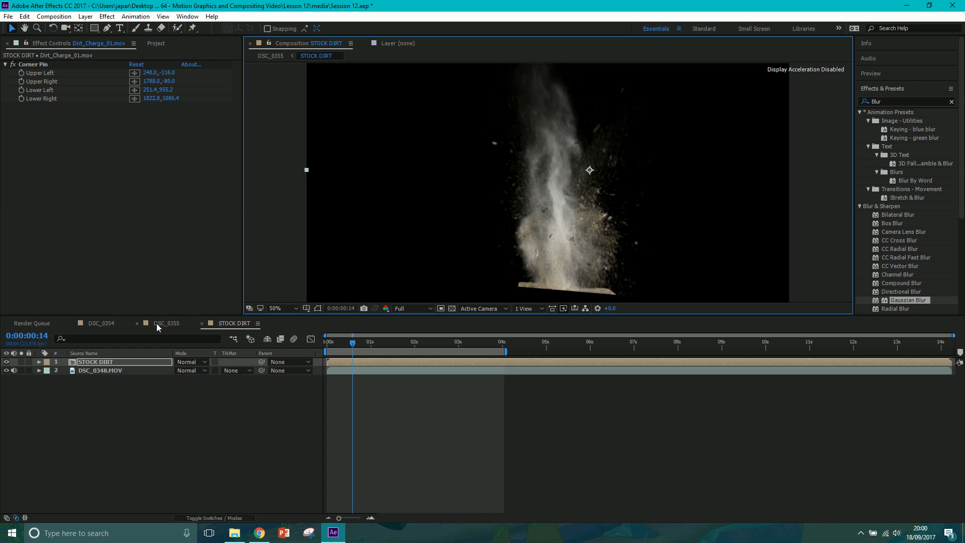
Preview the explosion in DSC_0355 from frame 3 at Third resolution, and save the project
drag(354, 347, 327, 350)
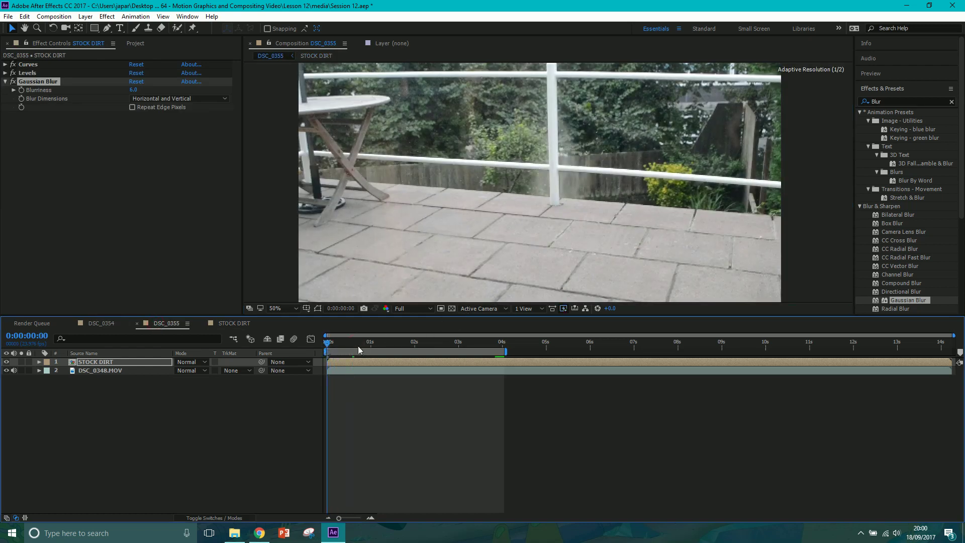
key(Page_Down)
key(Page_Down)
key(Page_Down)
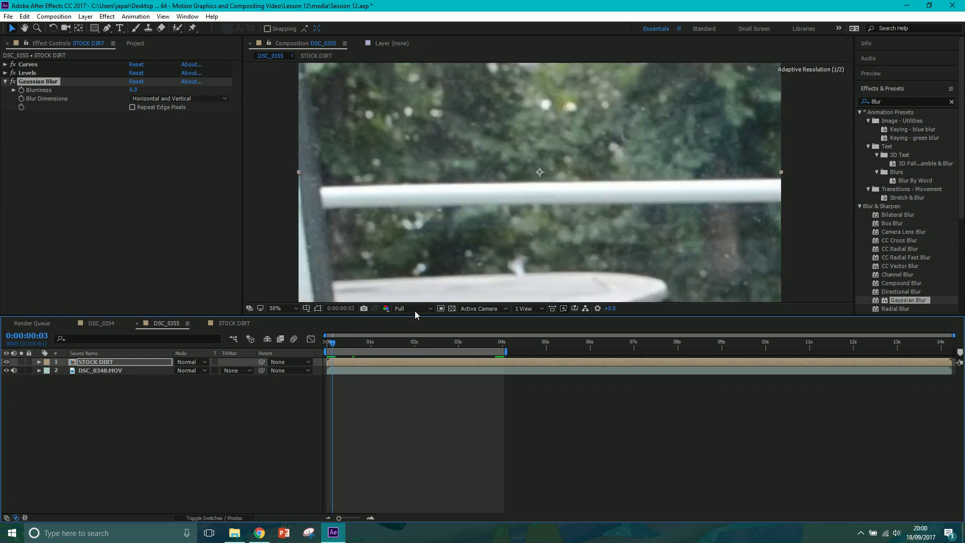
click(414, 310)
click(418, 355)
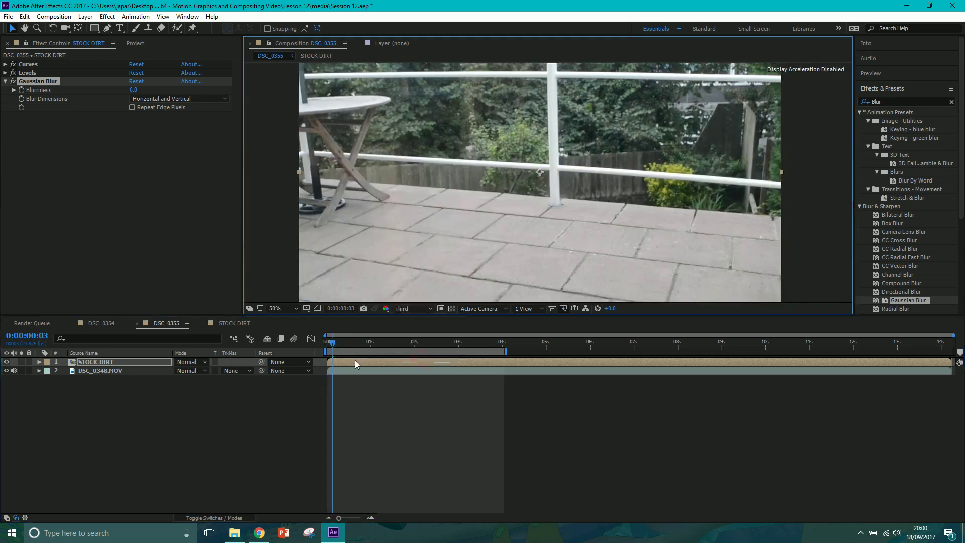
key(space)
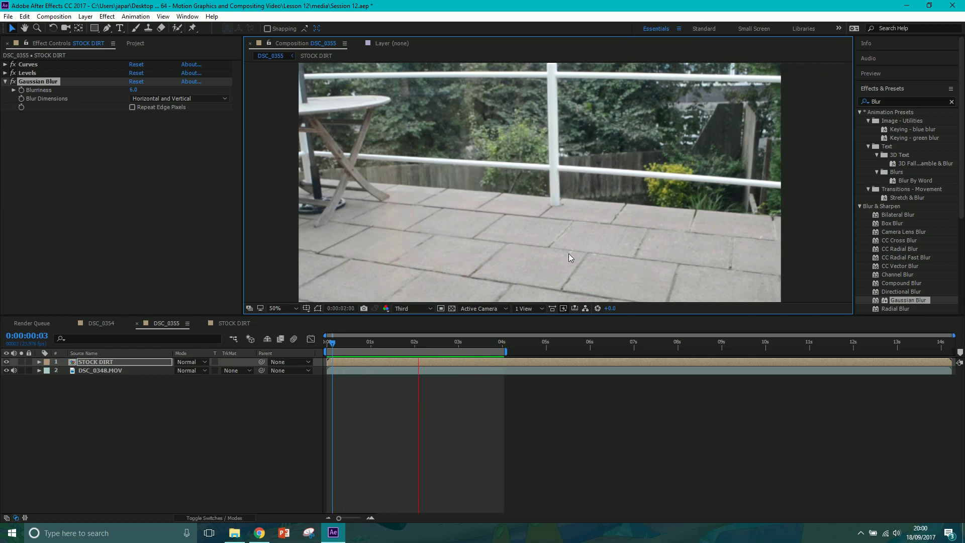
key(space)
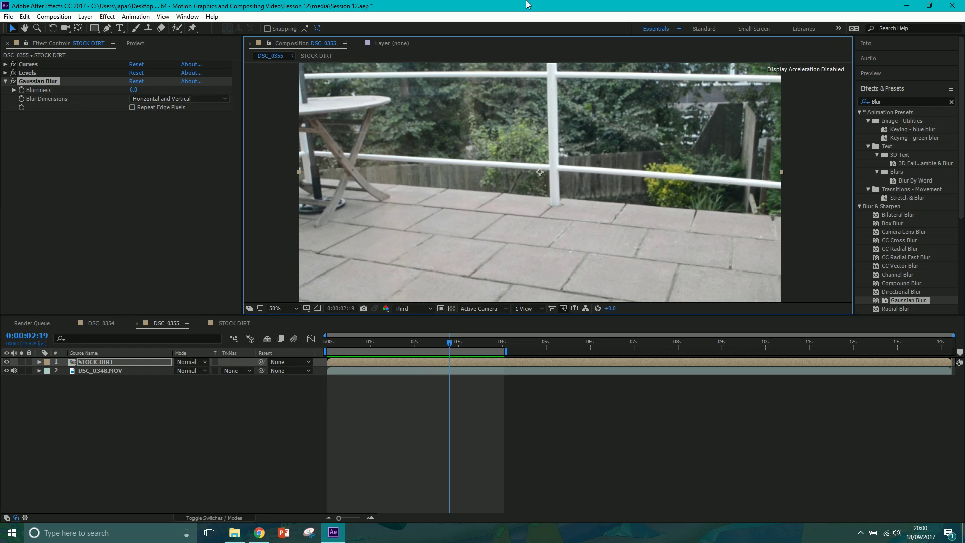
key(ctrl+s)
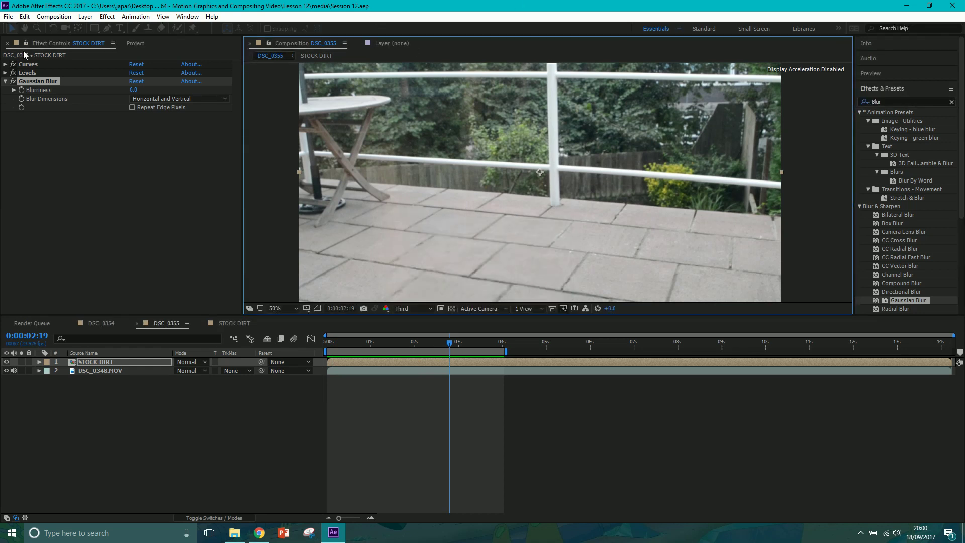
Create a new composition from the DSC_0353.MOV footage and go to its first frame
click(136, 44)
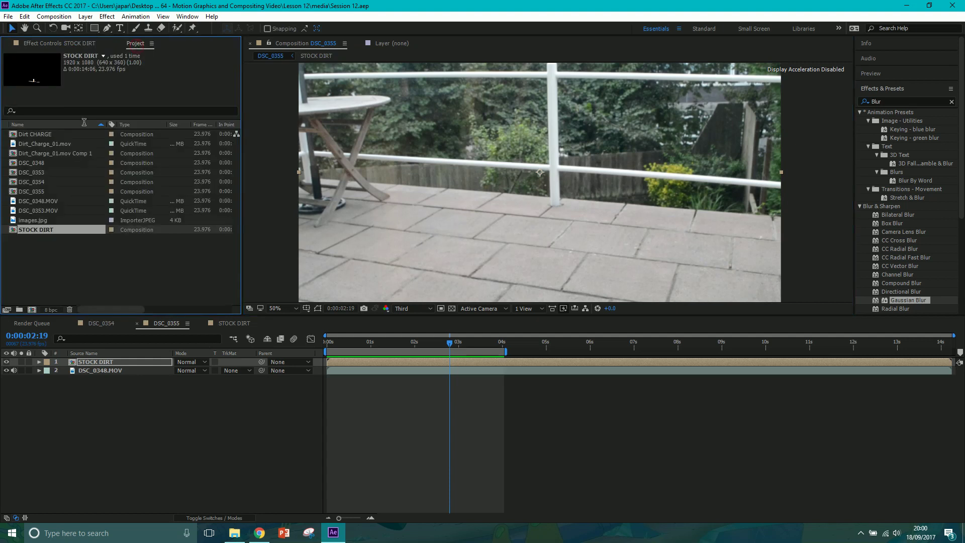
click(47, 174)
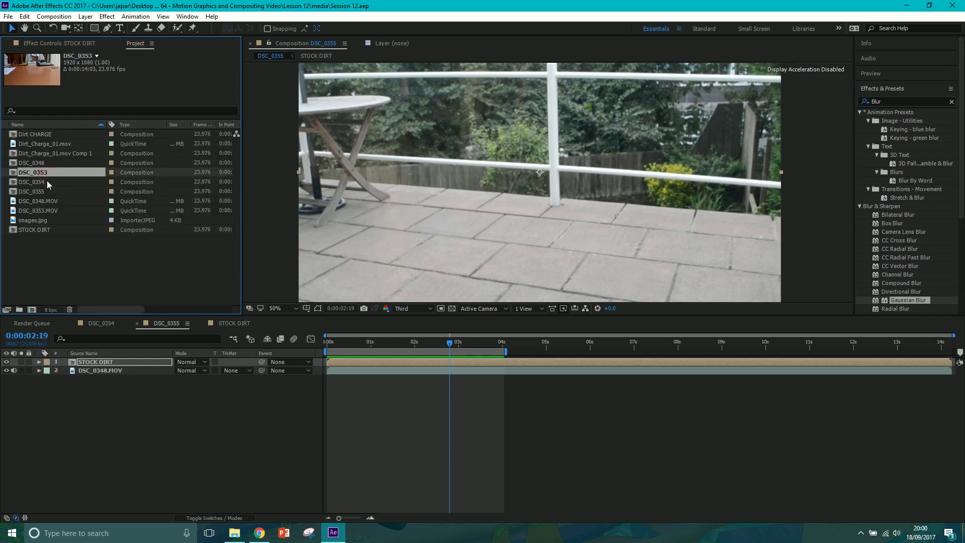
click(50, 182)
click(46, 173)
drag(48, 213, 34, 312)
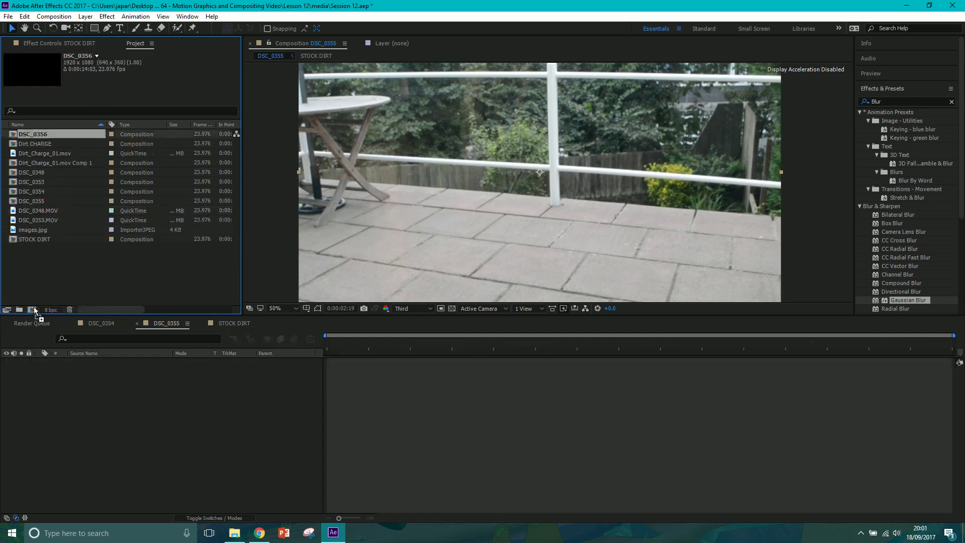
drag(329, 347, 276, 367)
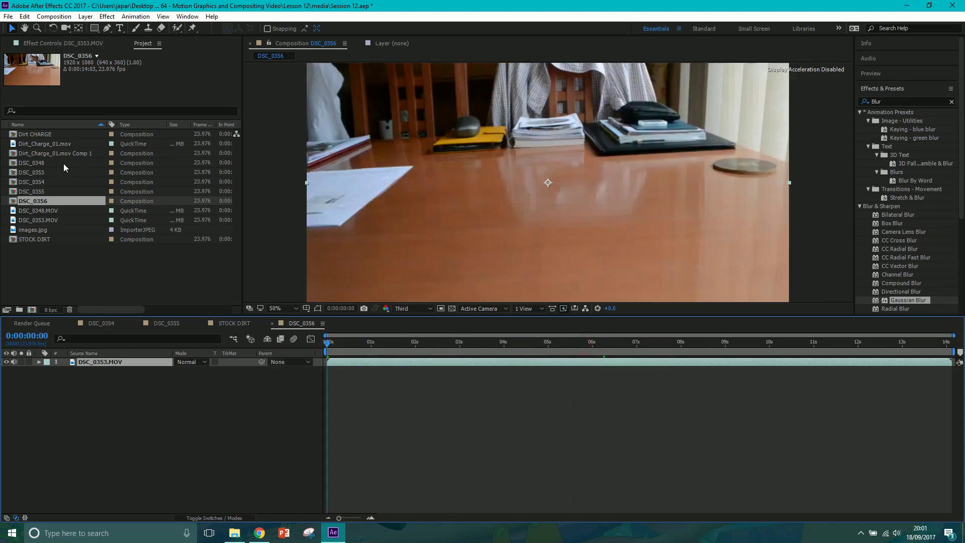
Add images.jpg above DSC_0353.MOV in the new composition and scale it to 157%
drag(33, 230, 96, 367)
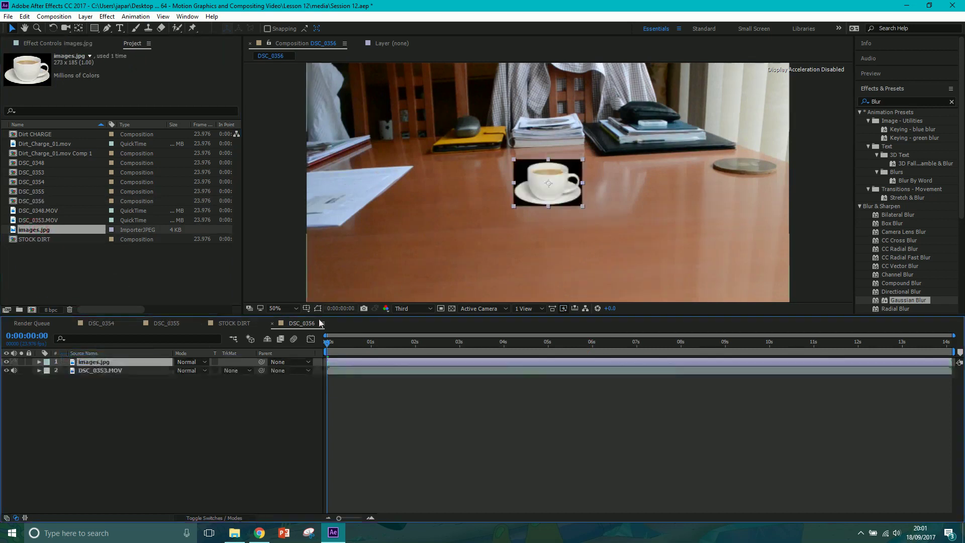
key(s)
drag(191, 372, 303, 344)
Set the preview resolution to Full and move the images.jpg cup onto the front right part of the table
click(413, 309)
click(402, 329)
drag(578, 185, 619, 235)
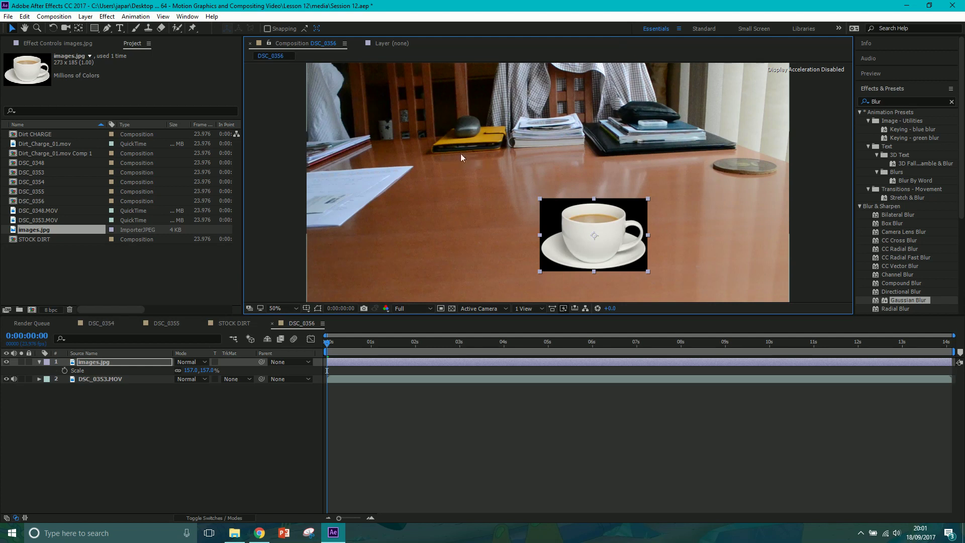
key(slash)
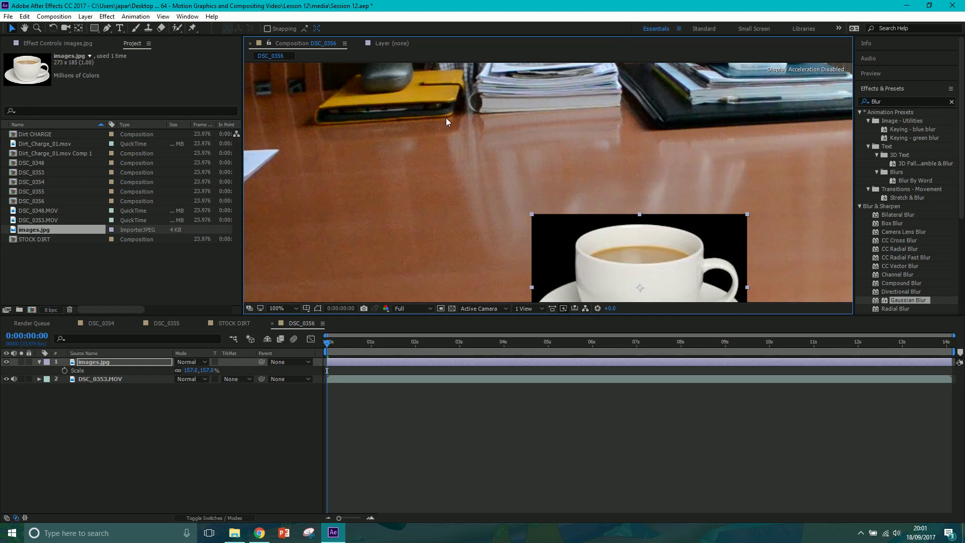
Rotate the images.jpg cup layer to about -3° and set its scale to 177%
key(comma)
key(comma)
key(r)
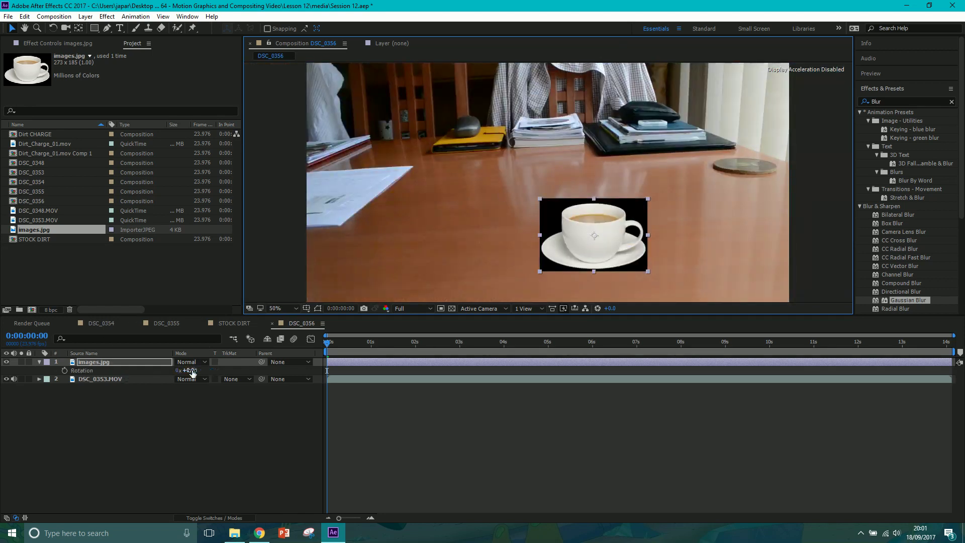
drag(193, 370, 186, 367)
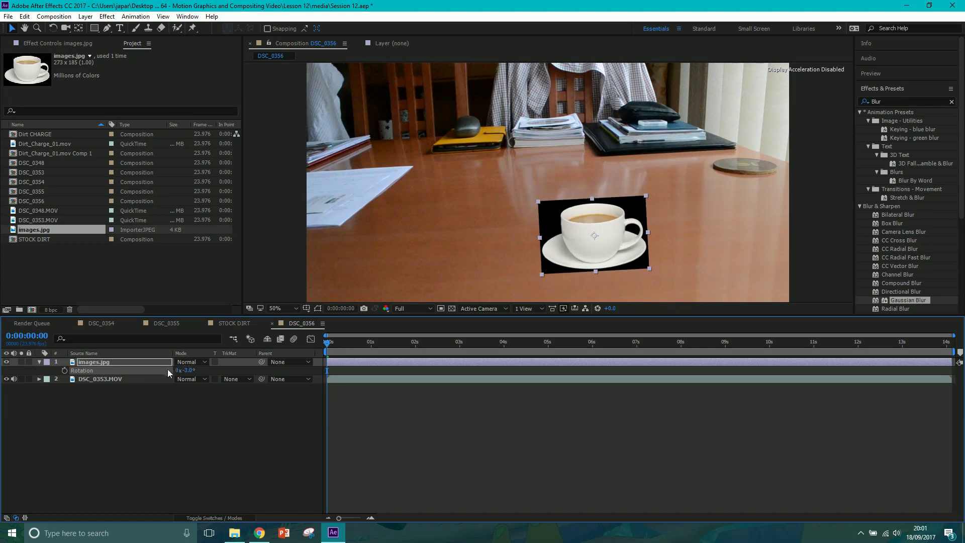
key(s)
drag(188, 370, 203, 367)
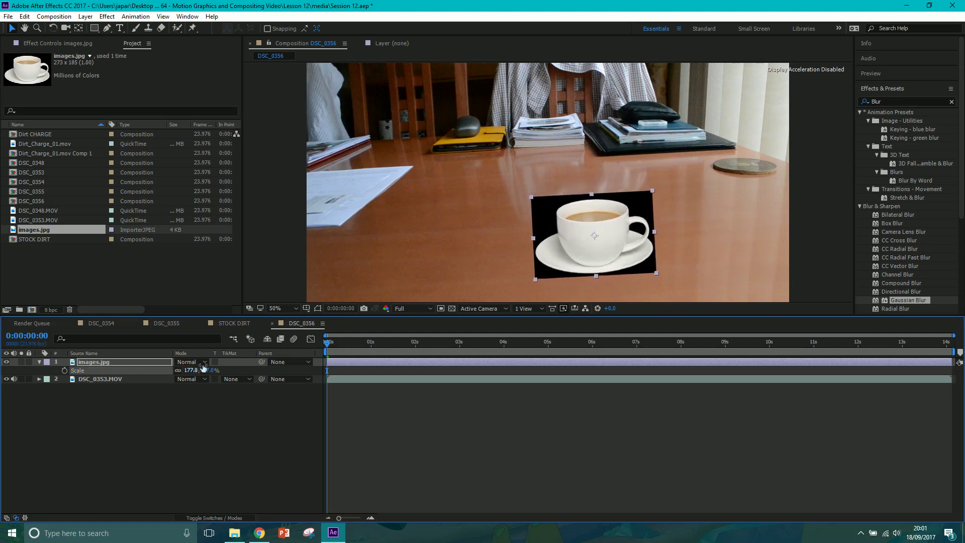
click(216, 410)
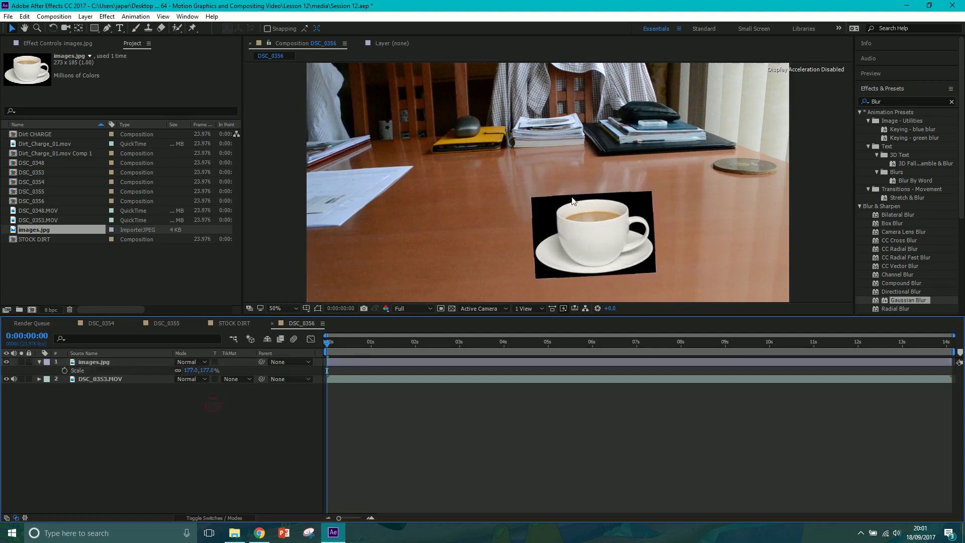
Find the Extract keying effect and apply it to the images.jpg layer
click(894, 101)
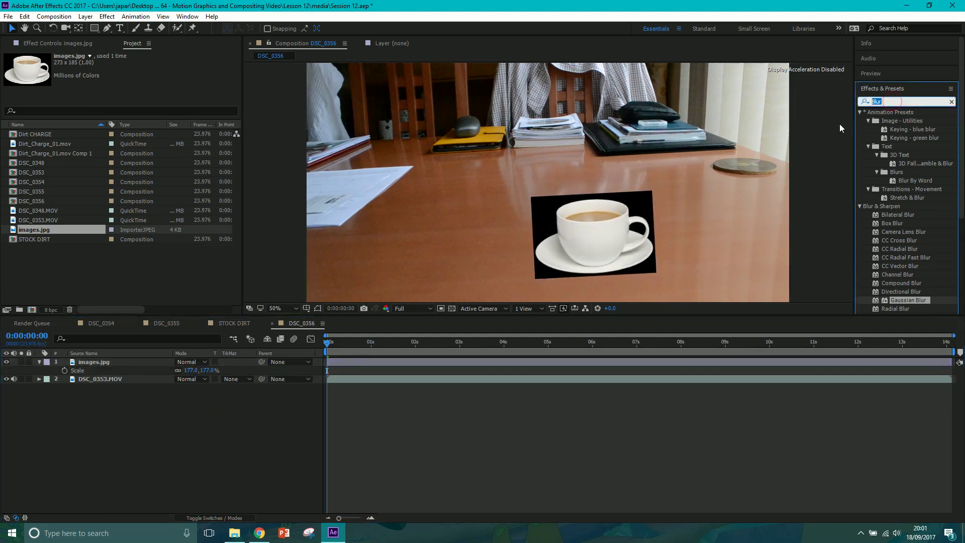
text(extar)
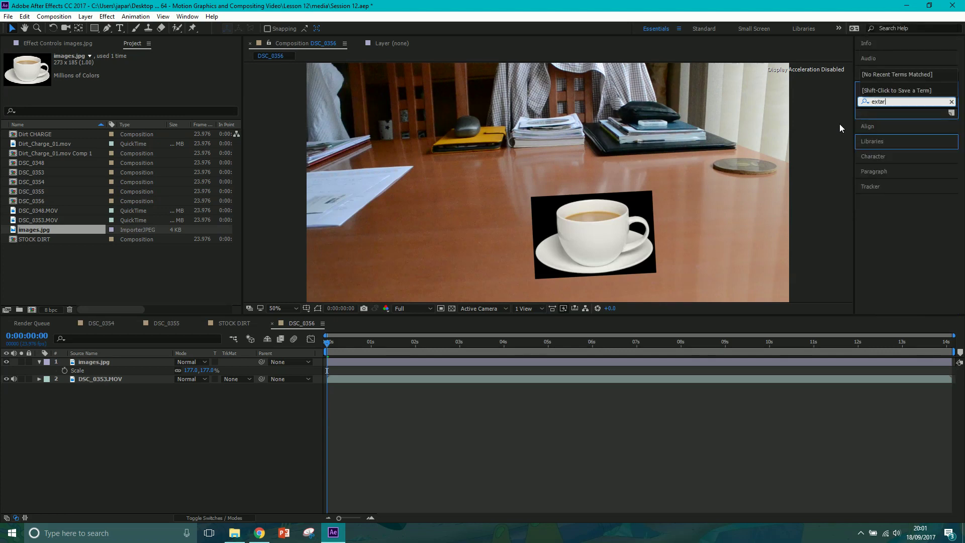
key(BackSpace)
key(BackSpace)
text(r)
drag(891, 143, 542, 210)
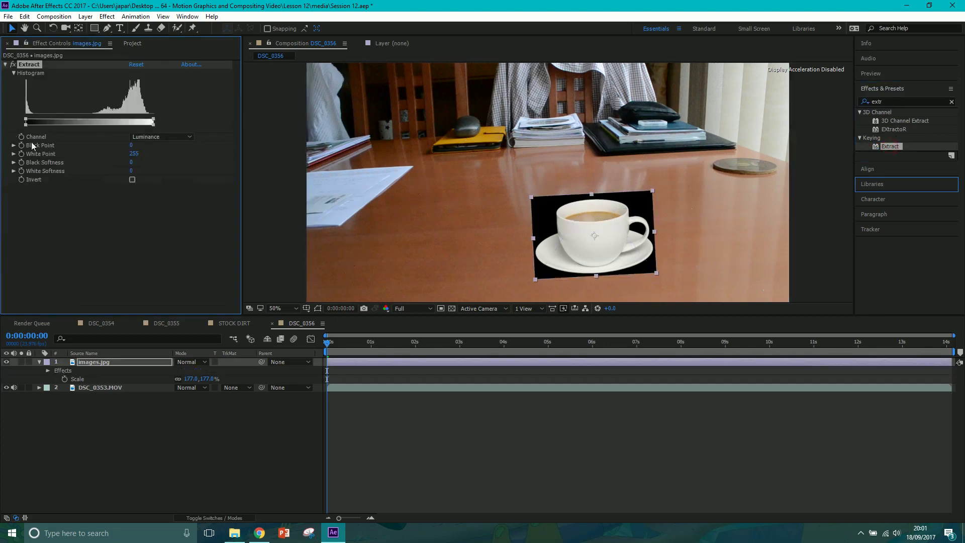
Key out the cup's black background with an Extract Black Point of 134 and a Black Softness of 4
drag(131, 146, 153, 147)
key(period)
scroll(570, 226, up, 3)
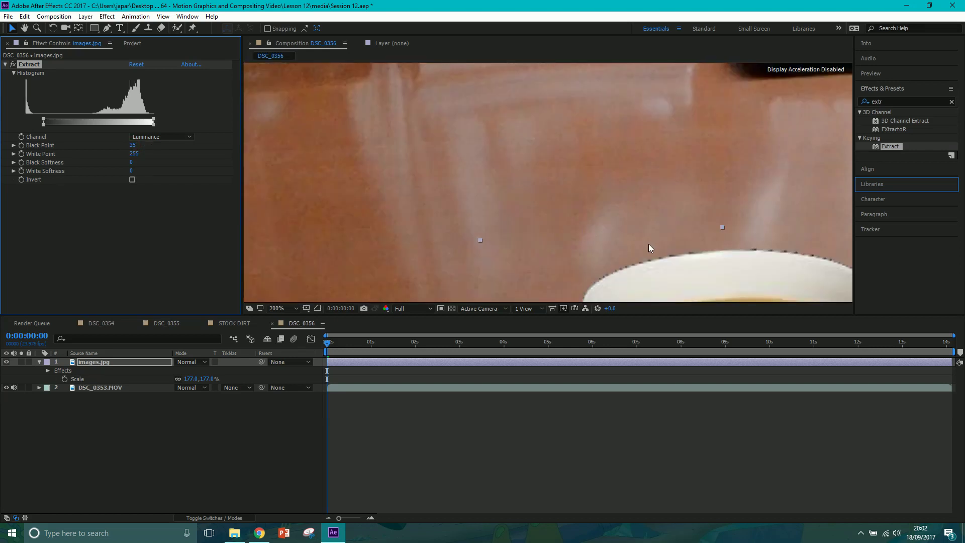
drag(133, 144, 183, 144)
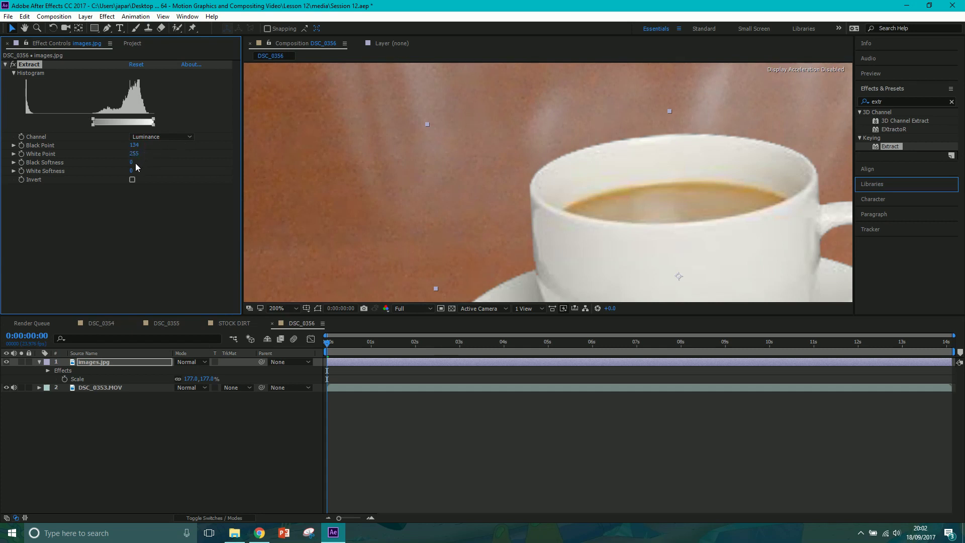
mouse_move(134, 163)
mouse_down()
mouse_move(184, 157)
mouse_move(129, 166)
mouse_up()
Lower the Extract Black Point to 100 and inspect the edges of the cup and saucer
scroll(632, 176, down, 1)
key(h)
drag(632, 176, 582, 149)
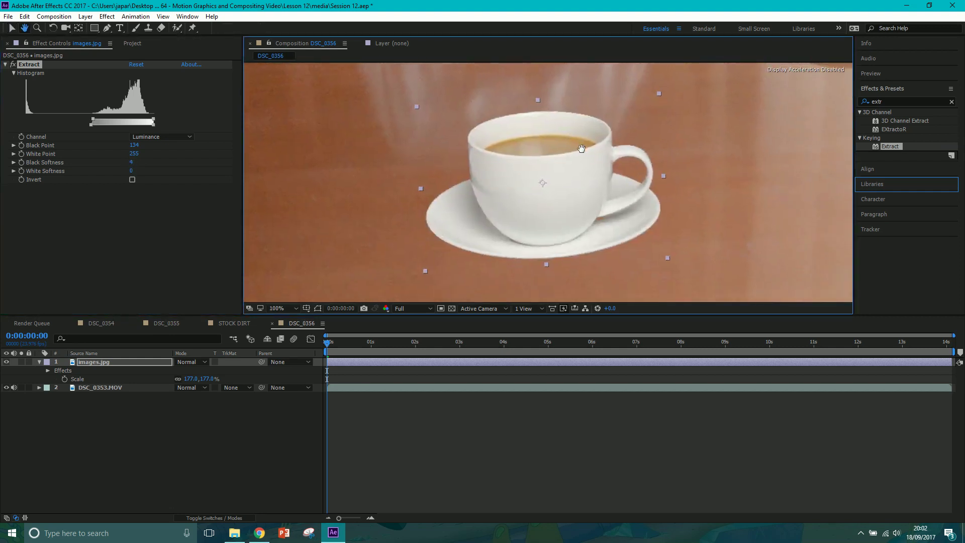
scroll(613, 191, up, 2)
key(v)
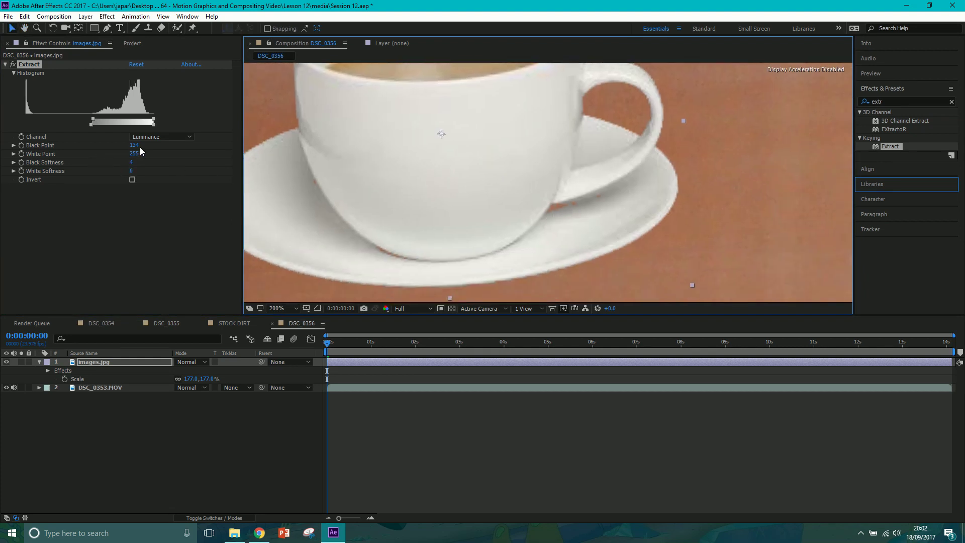
drag(135, 145, 126, 150)
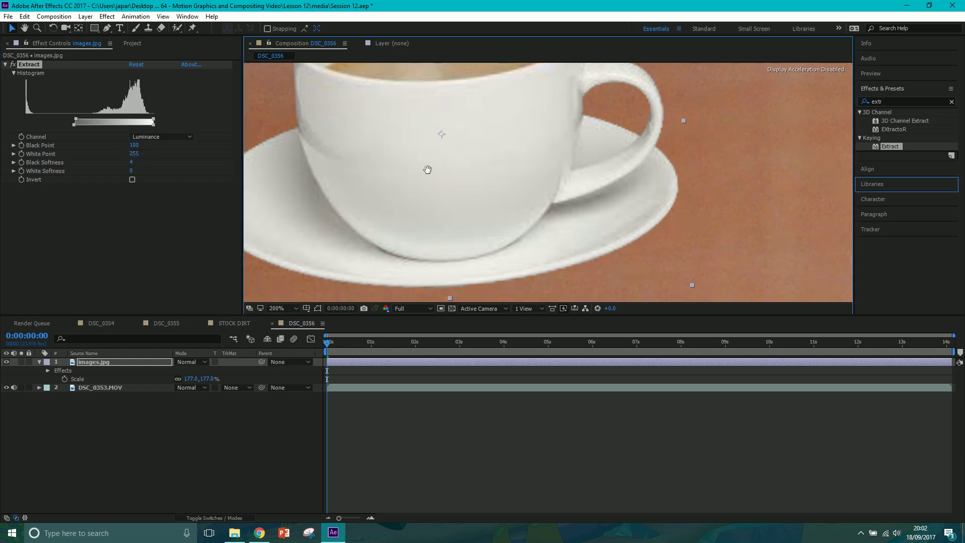
drag(431, 168, 486, 269)
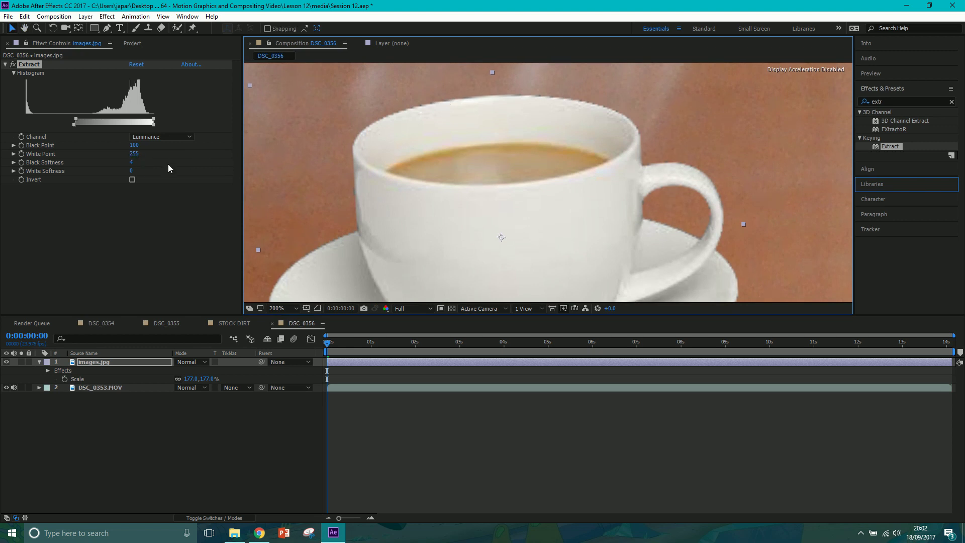
Try raising the Extract Black Point to 178 on the cup, and undo the change
click(137, 155)
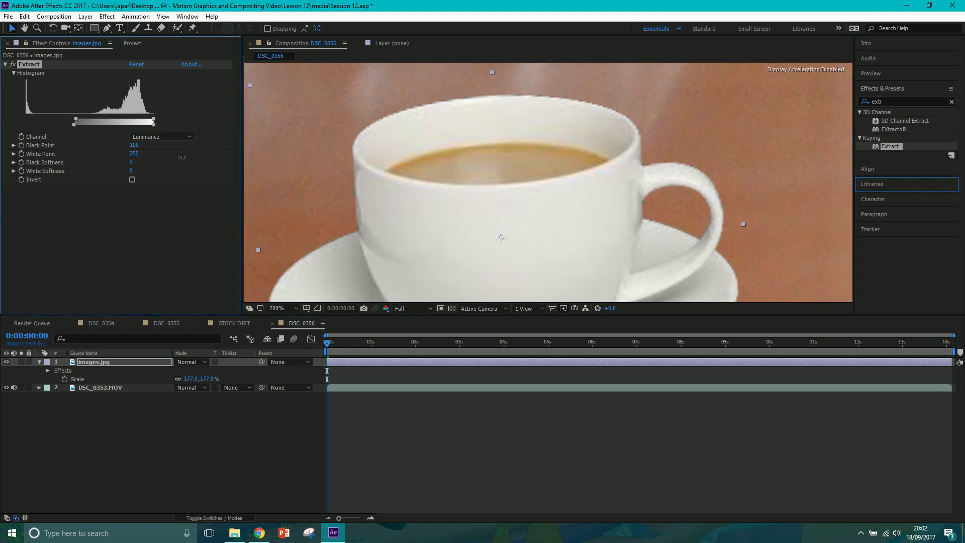
drag(135, 153, 171, 146)
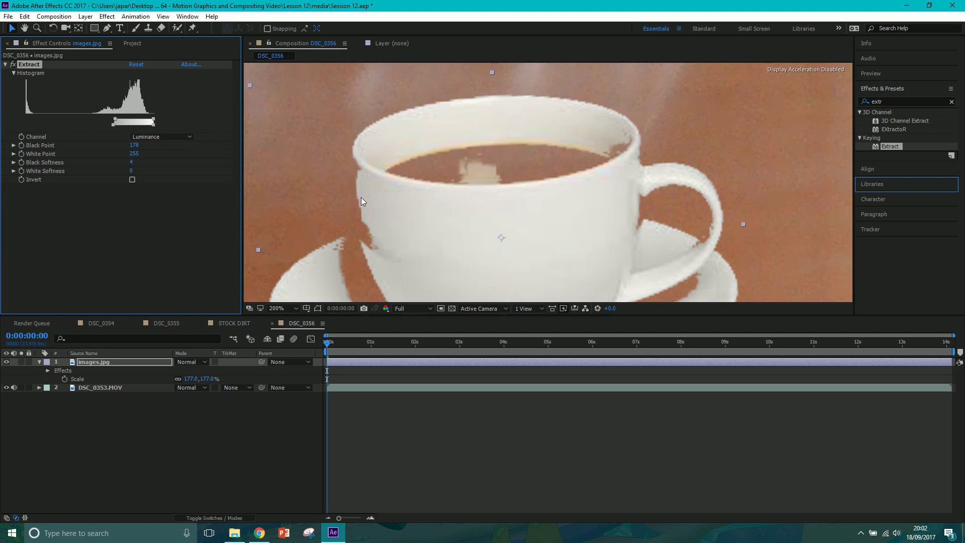
key(ctrl+z)
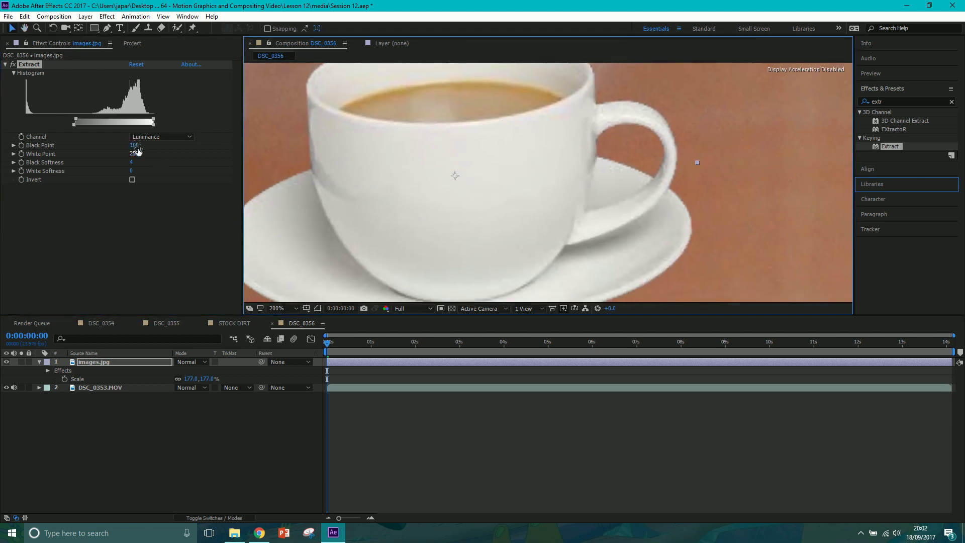
Fine-tune the cup's Extract key, trying a Black Point of 115 and settling on 107
drag(135, 147, 144, 145)
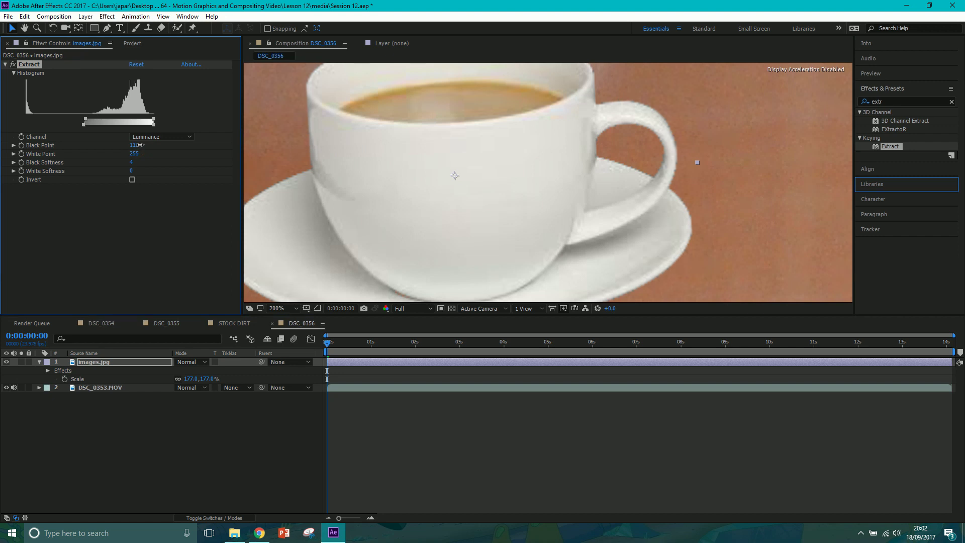
drag(140, 145, 136, 146)
click(137, 146)
text(115)
key(Return)
click(135, 146)
text(107)
key(Return)
Move the keyed cup slightly lower on the front part of the table
scroll(474, 135, down, 2)
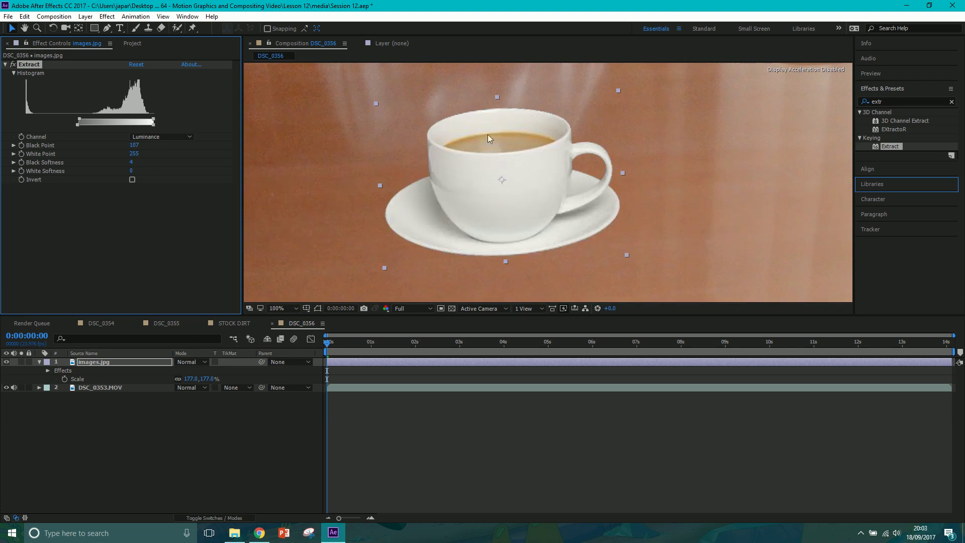
scroll(511, 149, down, 2)
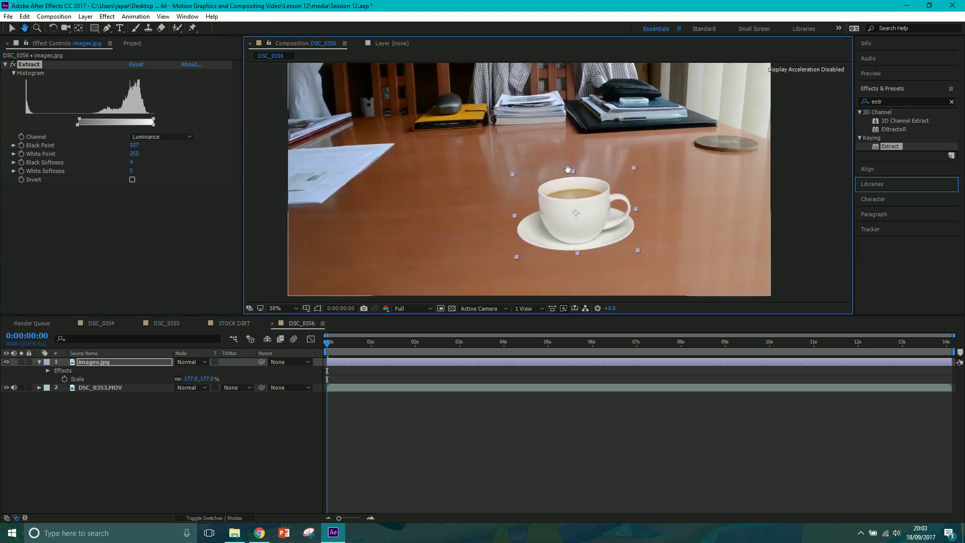
drag(592, 209, 597, 221)
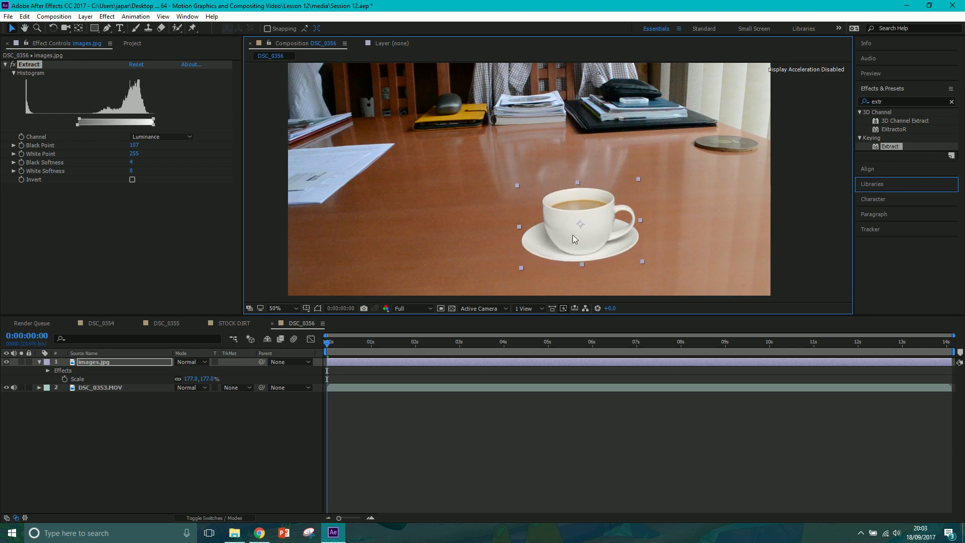
drag(606, 221, 605, 217)
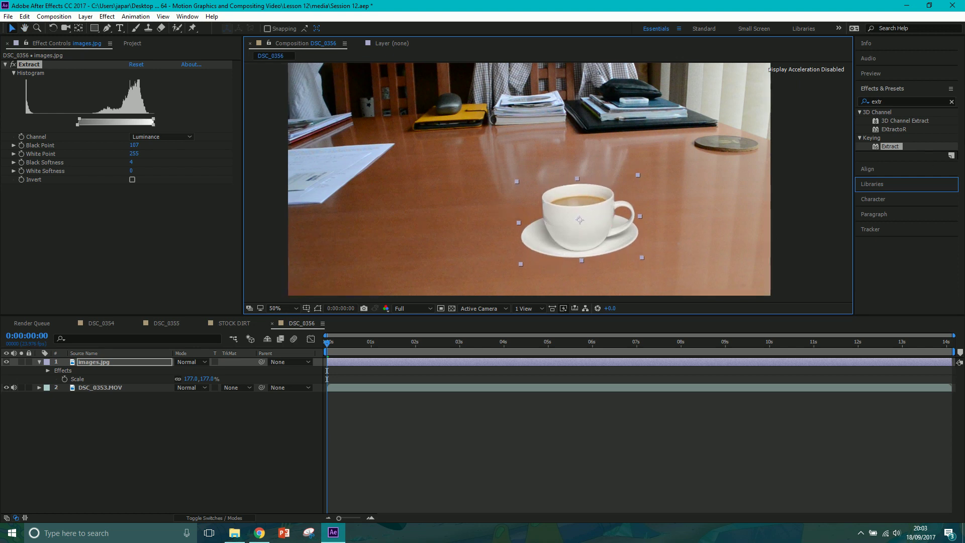
Find the Curves color correction effect and apply it to the images.jpg layer
click(918, 100)
text(c)
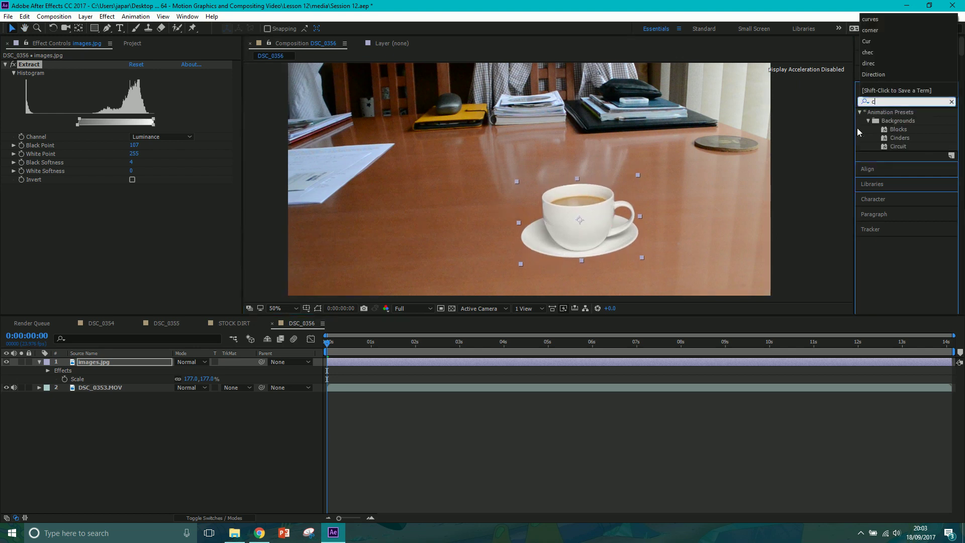
text(urves)
drag(891, 146, 606, 219)
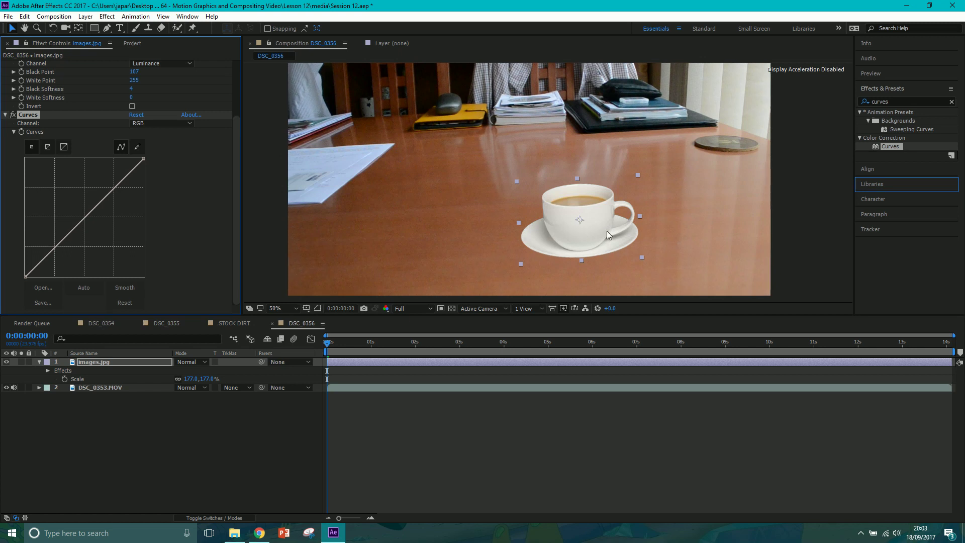
Move the cup over the white papers on the table to compare their whites up close
drag(596, 233, 383, 171)
drag(318, 181, 433, 186)
scroll(435, 190, up, 4)
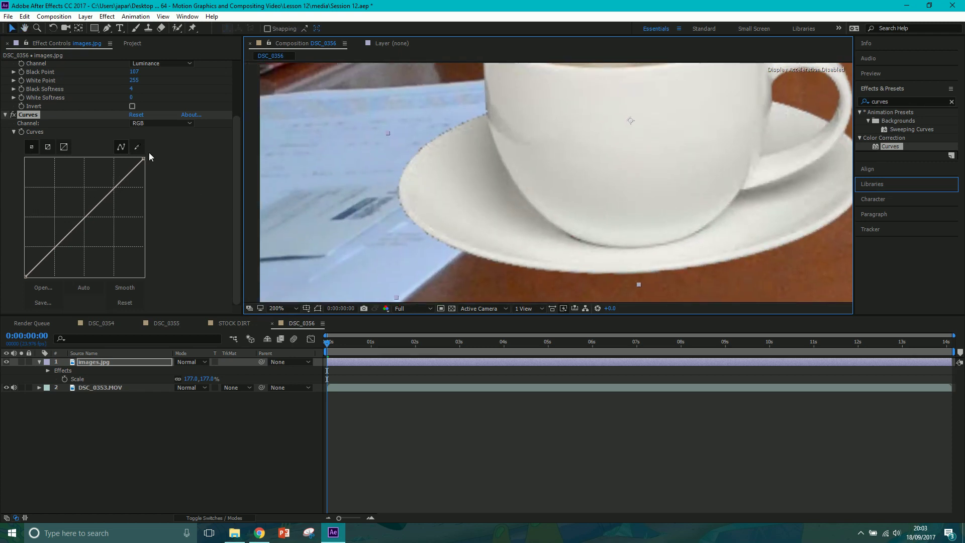
Slightly lower the midtones of the cup's Red and Green curves to match the papers
click(143, 128)
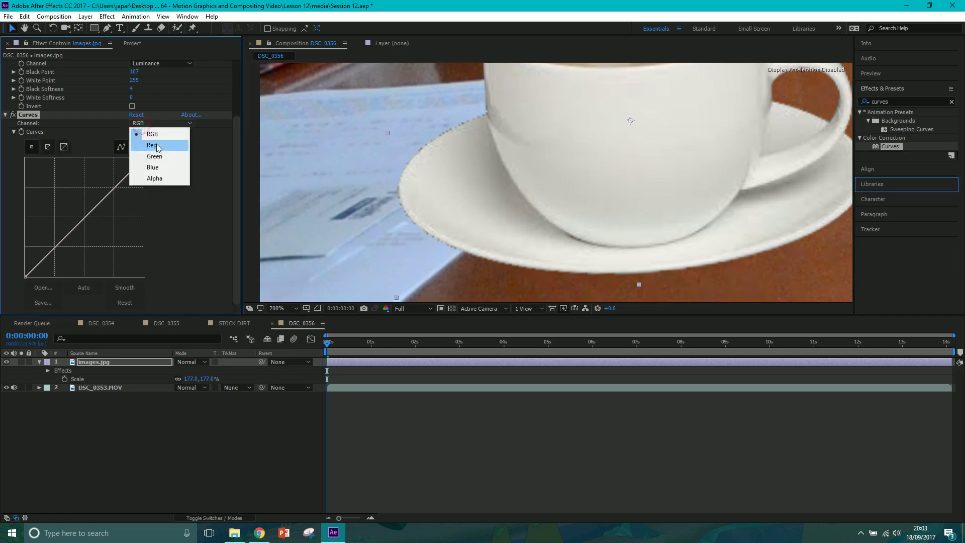
click(157, 147)
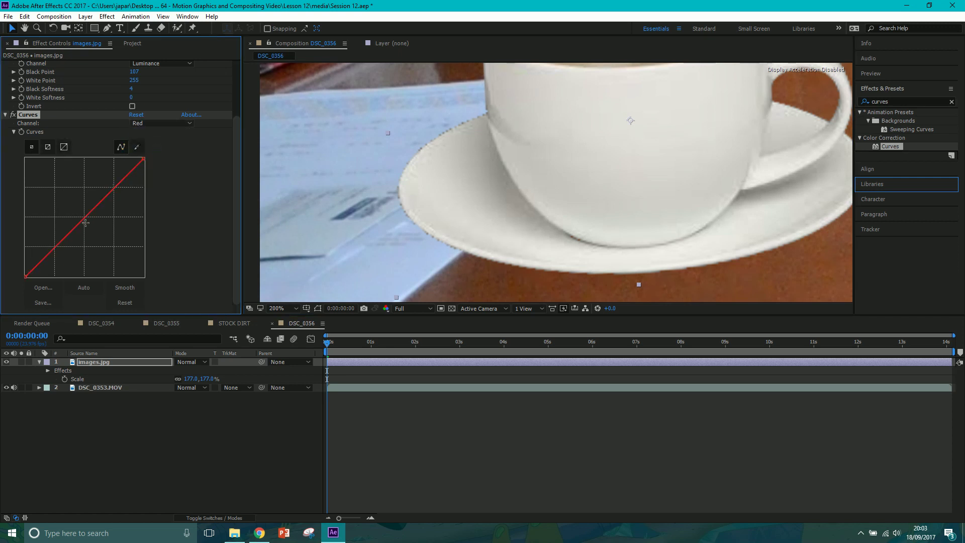
drag(88, 223, 90, 225)
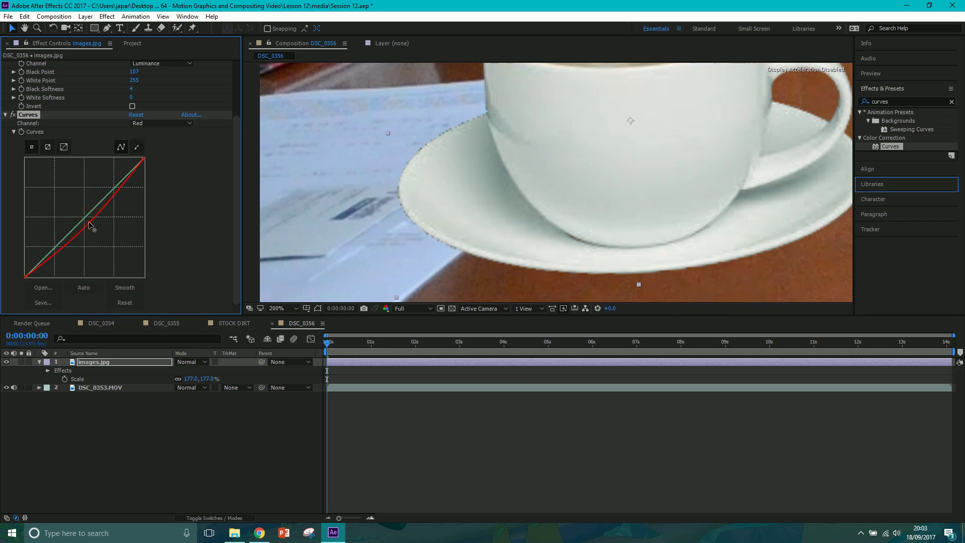
click(161, 123)
click(158, 157)
drag(84, 218, 87, 222)
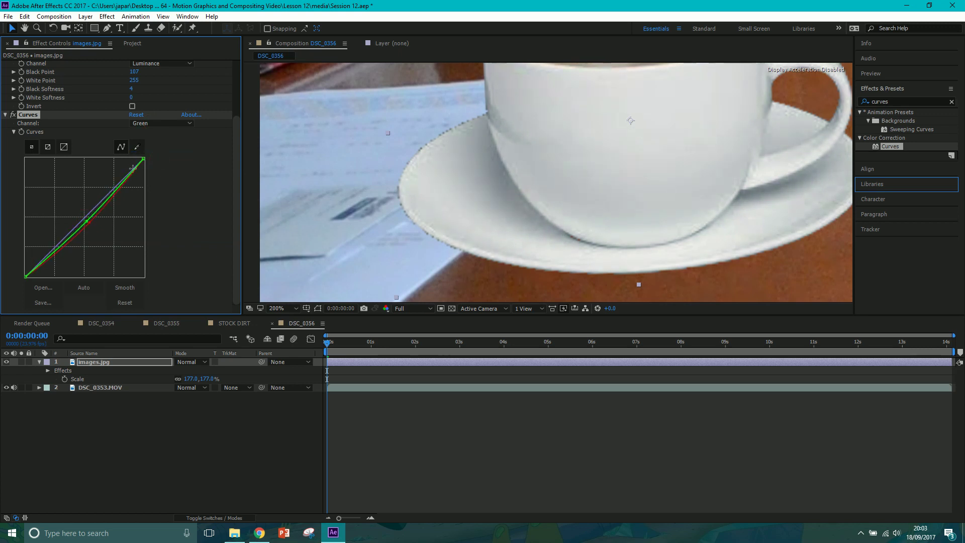
Raise the midtones and highlights of the cup's Blue curve to give it the papers' cool tint
click(160, 124)
click(151, 167)
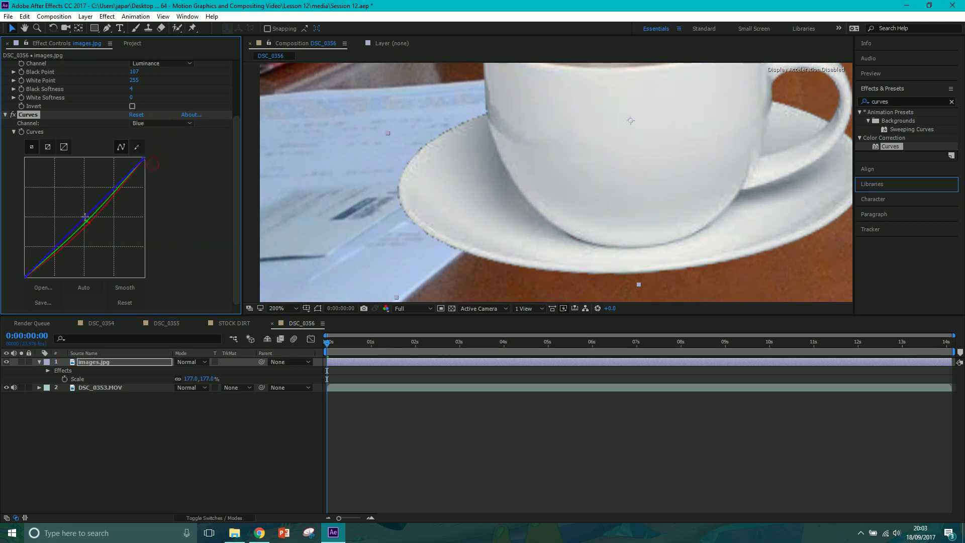
drag(82, 218, 79, 217)
scroll(542, 179, down, 2)
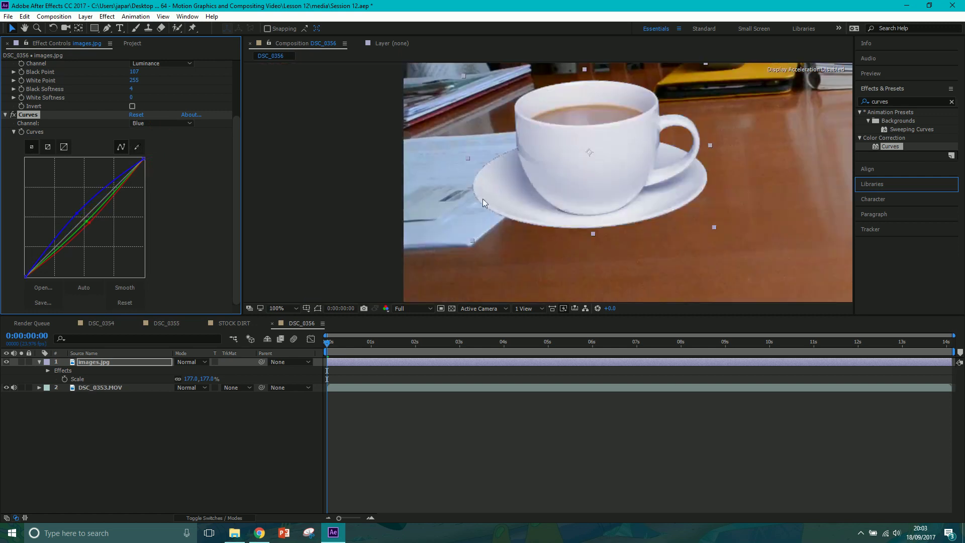
click(138, 160)
Raise the highlight end of the cup's Green curve slightly and lower the highlight end of its Red curve
click(161, 124)
click(164, 158)
drag(143, 158, 140, 160)
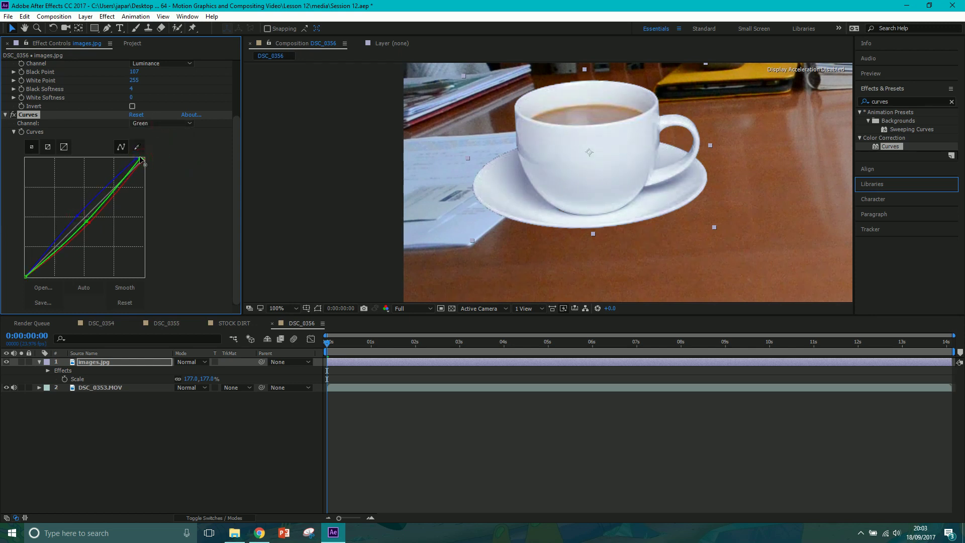
click(156, 124)
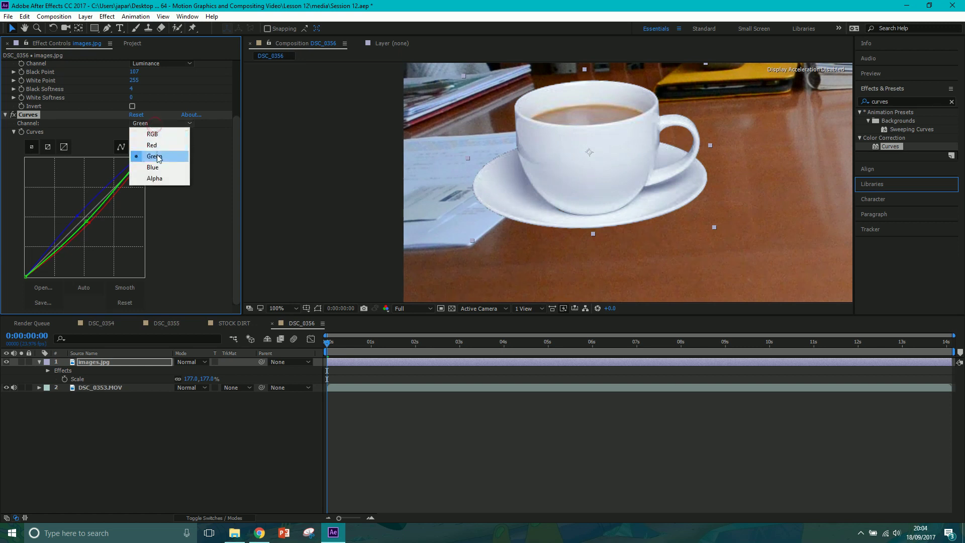
click(159, 146)
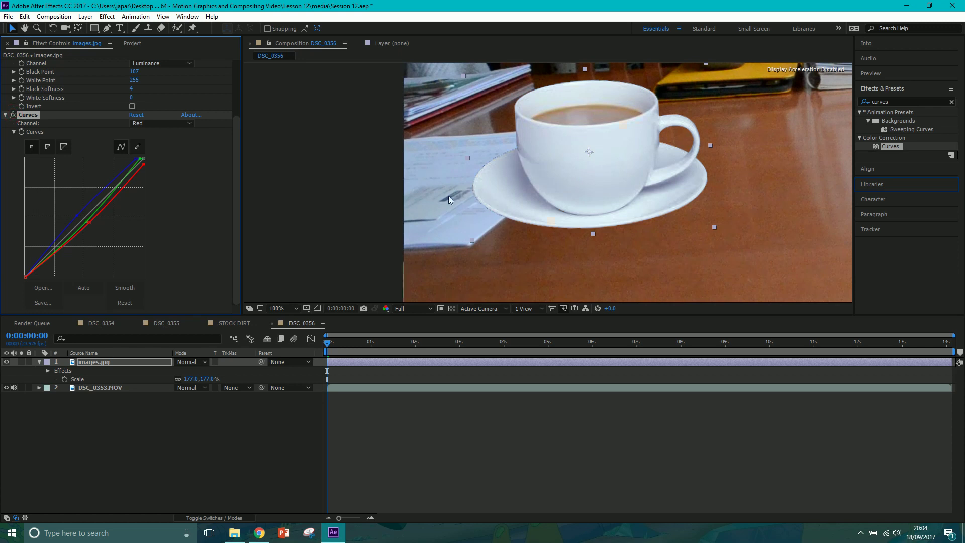
scroll(575, 188, down, 2)
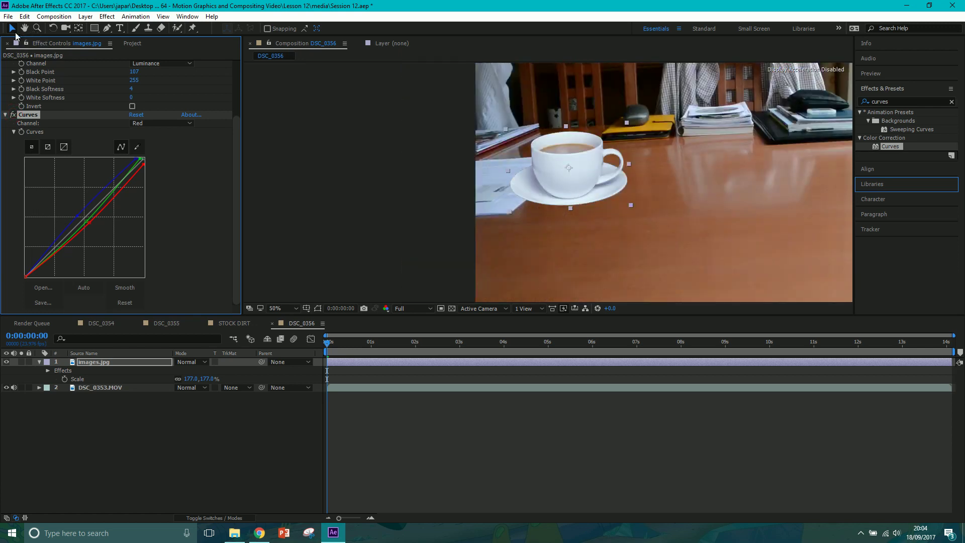
drag(722, 211, 518, 194)
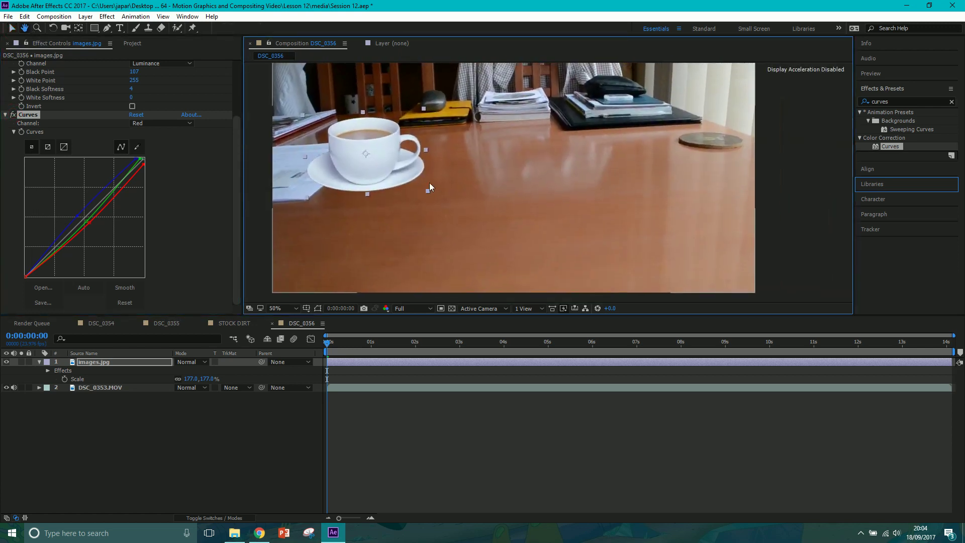
Move the cup onto the open table and add a Levels effect to it
drag(368, 170, 597, 242)
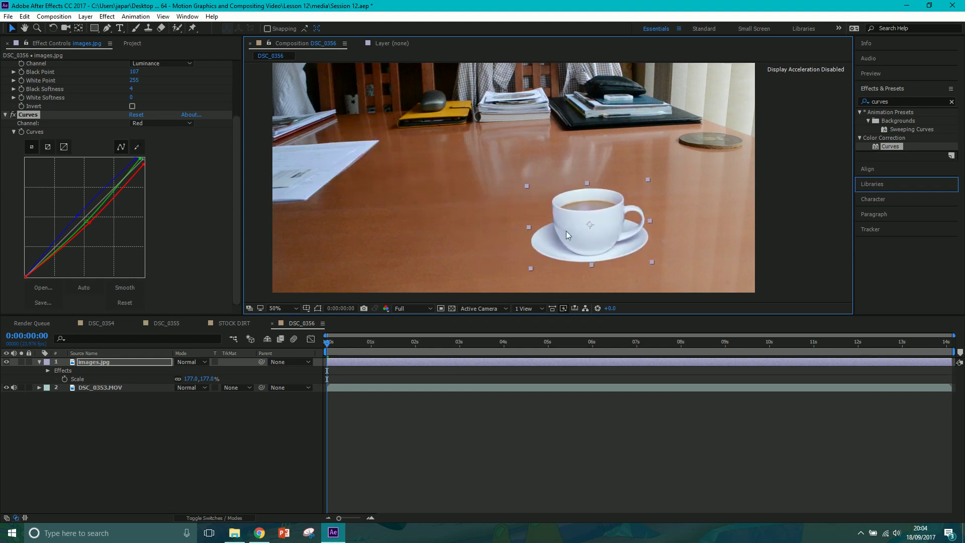
click(6, 115)
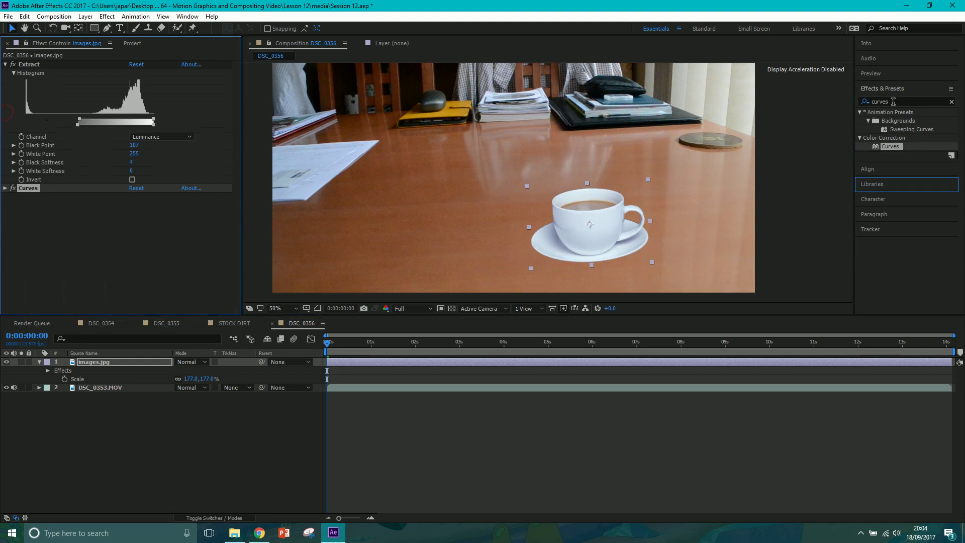
click(894, 102)
text(levels)
drag(890, 163, 366, 165)
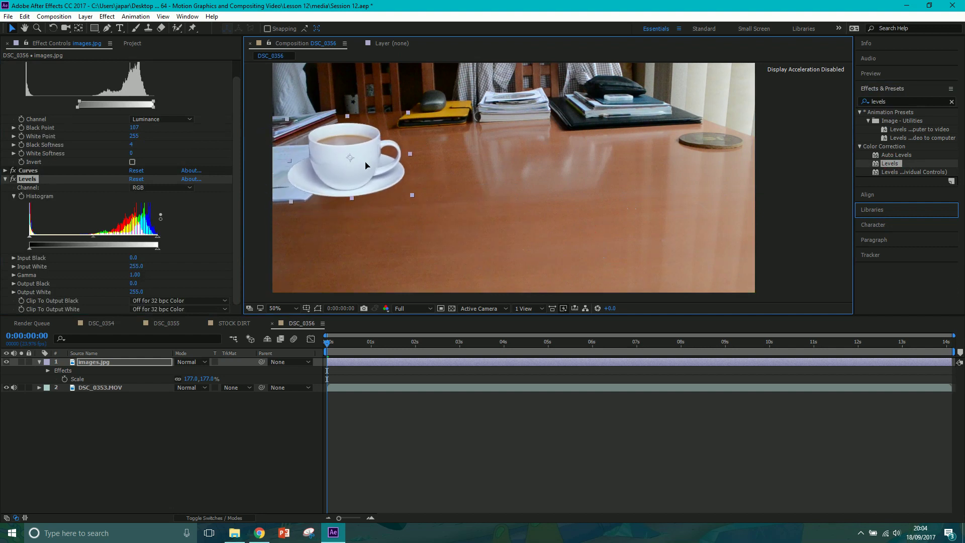
Compare the cup with the papers and set its Levels Input White to 262.6 and Input Black to 25.5
scroll(312, 181, up, 1)
drag(298, 182, 639, 212)
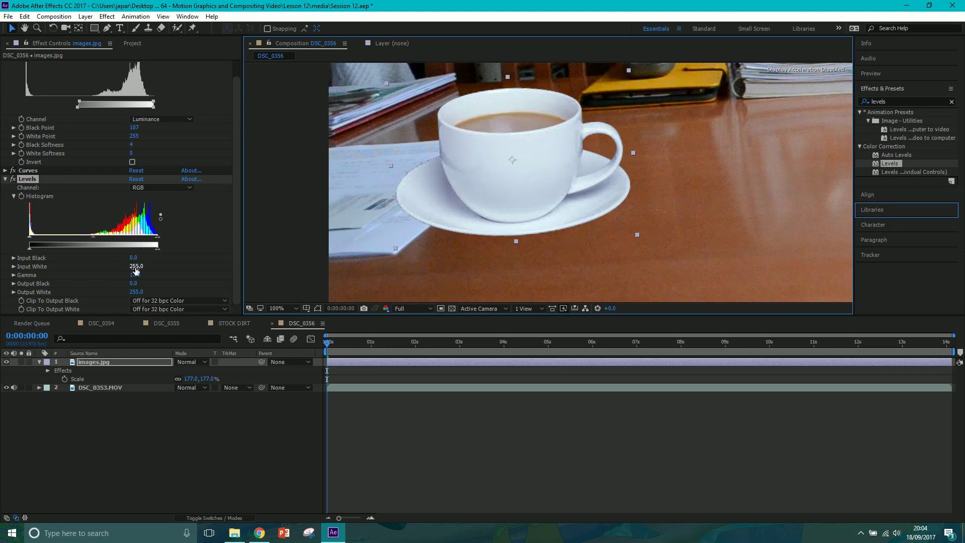
drag(136, 269, 134, 294)
key(Return)
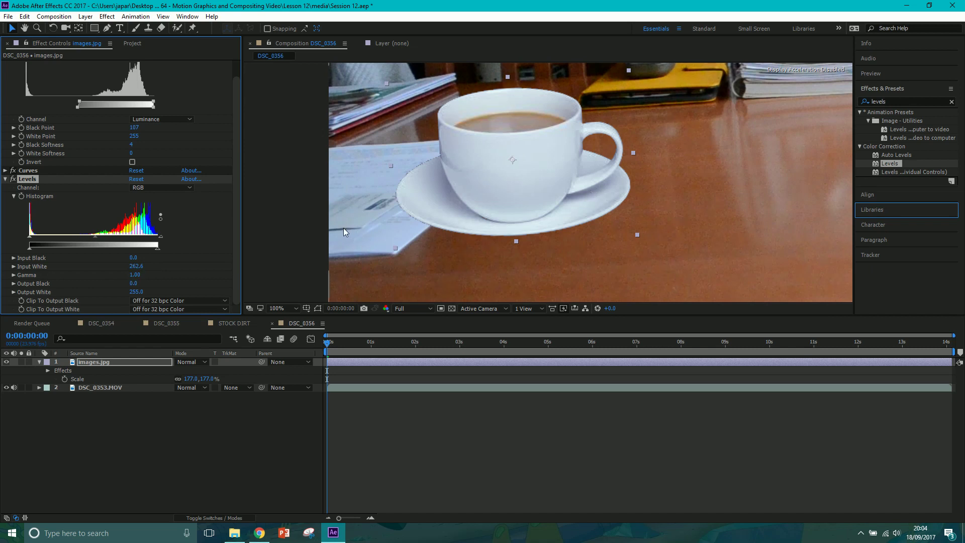
drag(135, 257, 139, 255)
click(134, 258)
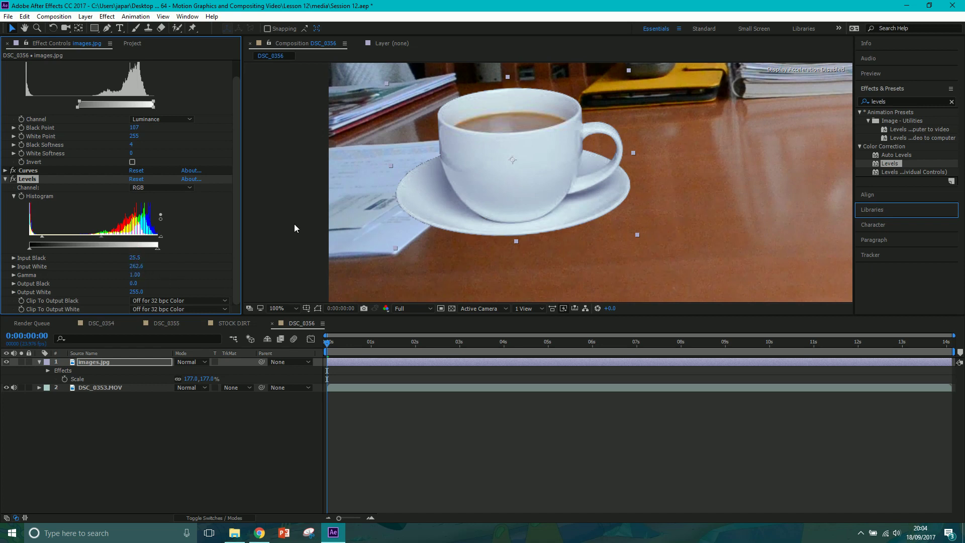
Adjust the Blue channel's input black and input white in the cup's Levels effect
click(150, 188)
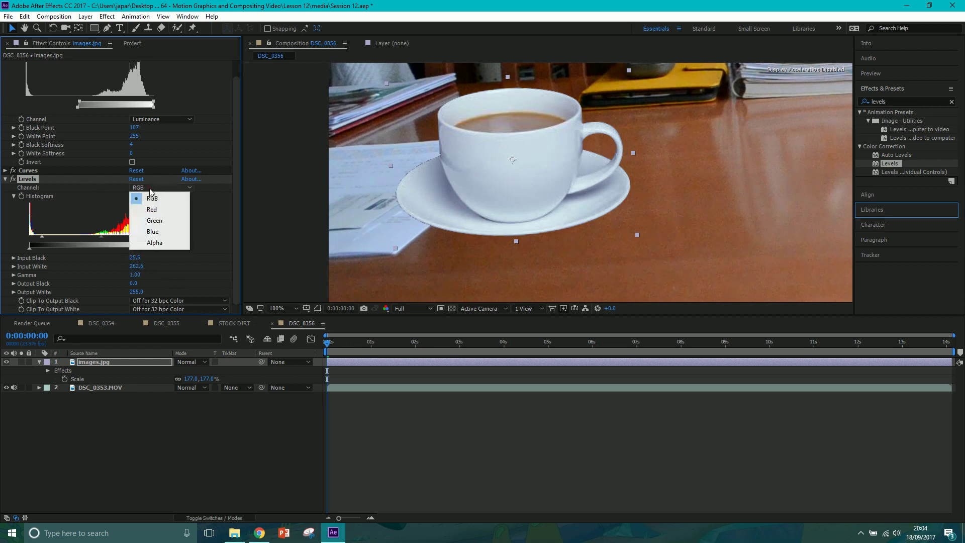
click(153, 231)
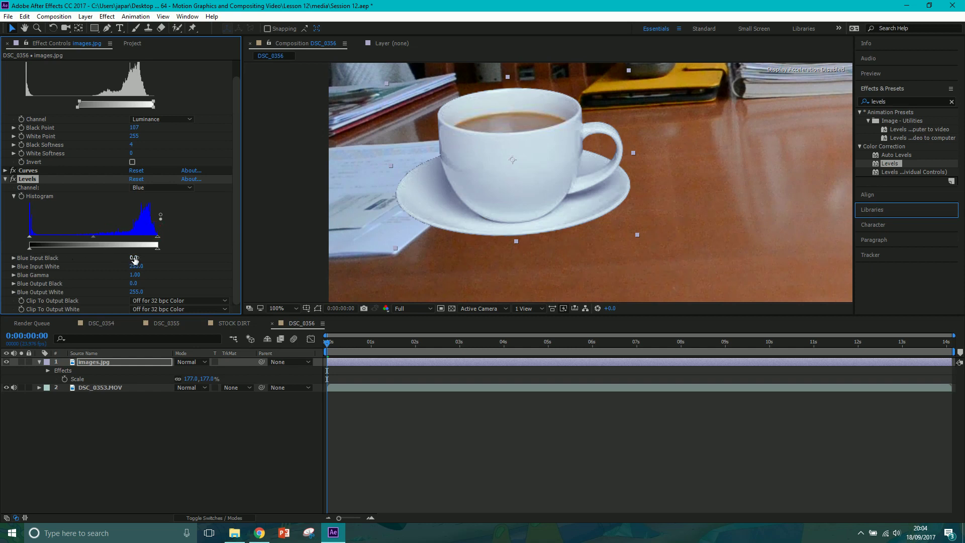
mouse_move(145, 259)
mouse_down()
mouse_move(119, 262)
mouse_move(134, 272)
mouse_up()
drag(141, 267, 178, 266)
click(6, 179)
Lower the midtones of the cup's Red curve slightly further
click(6, 189)
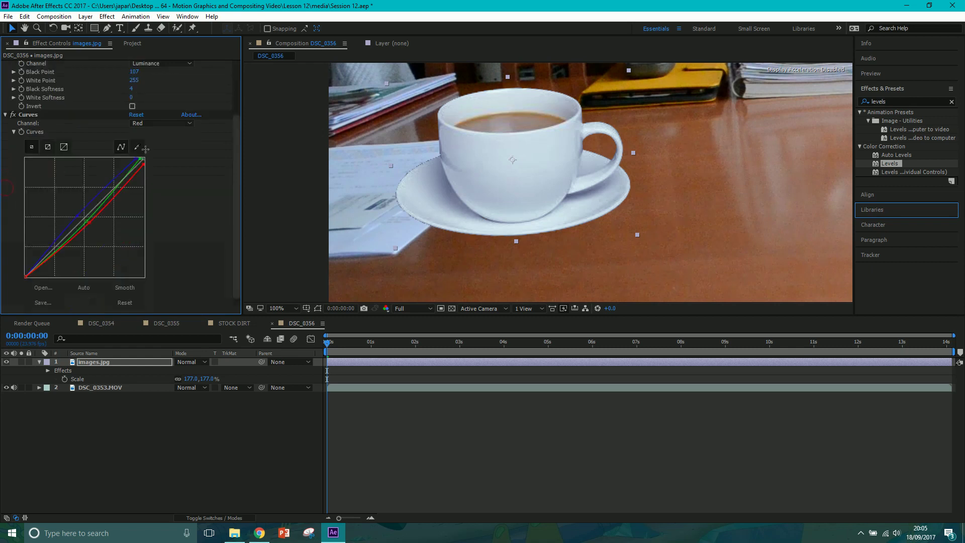
click(149, 124)
click(156, 145)
click(88, 221)
drag(90, 223, 91, 225)
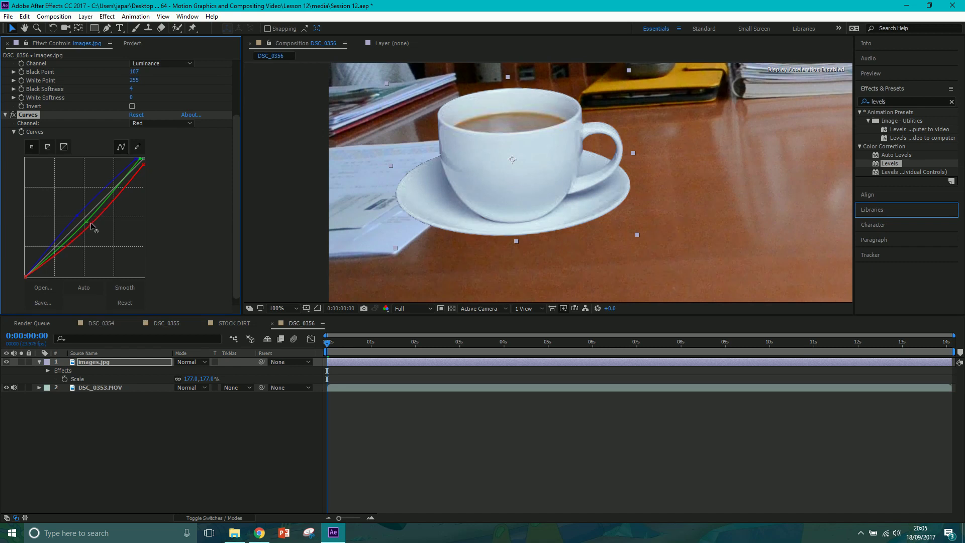
click(5, 115)
Move the cup back to the open table and inspect its edges against the wood up close
scroll(563, 170, down, 2)
scroll(562, 170, down, 1)
drag(545, 174, 666, 216)
key(period)
drag(774, 216, 615, 201)
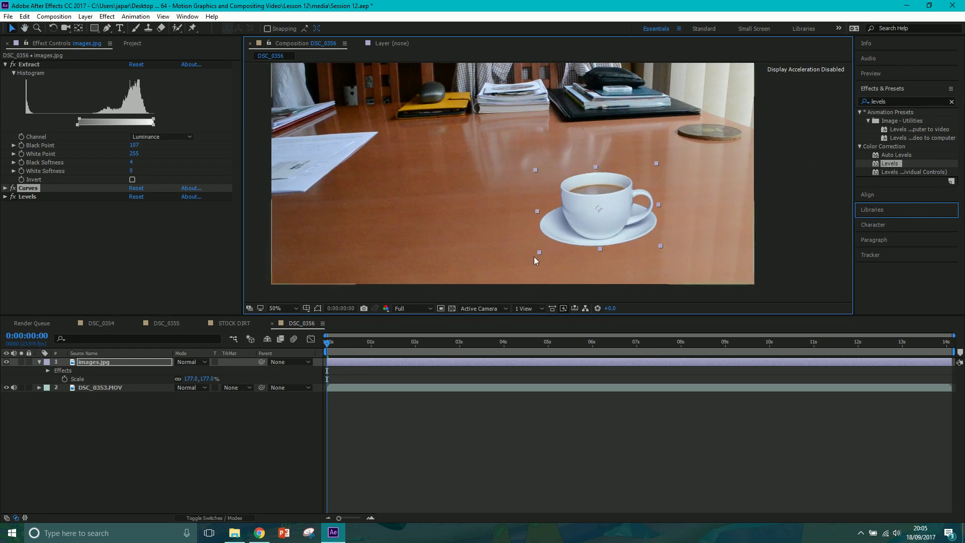
key(period)
key(period)
scroll(596, 127, down, 3)
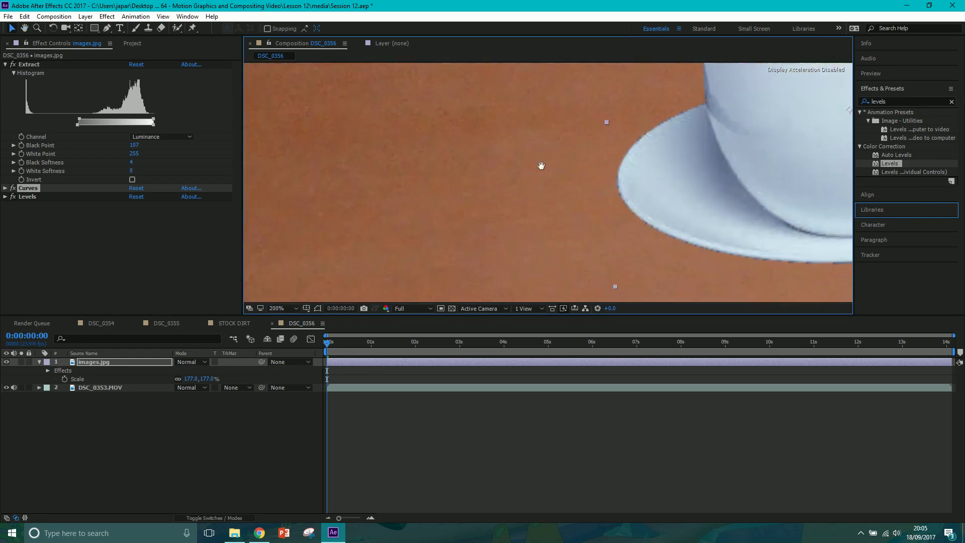
scroll(522, 222, down, 2)
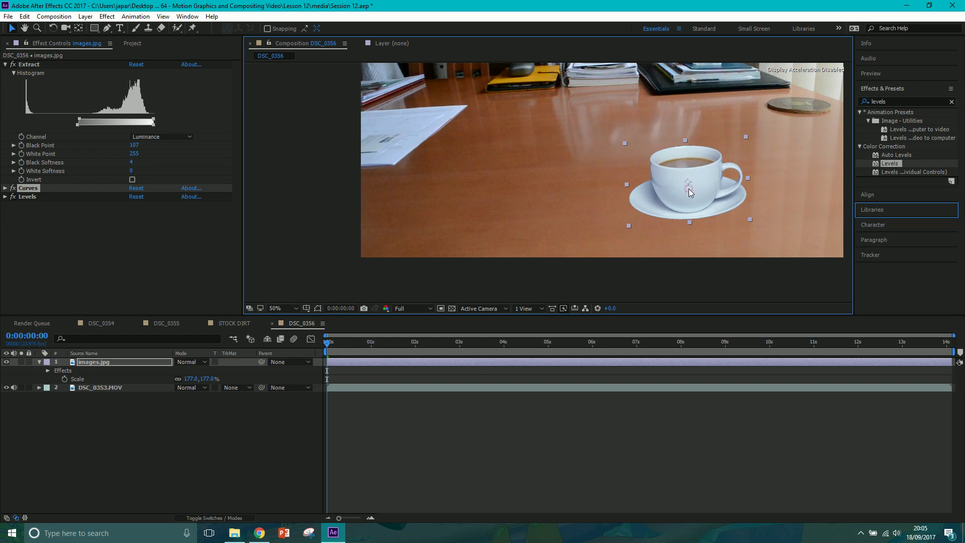
Move the cup over the papers to compare sharpness and add a Gaussian Blur effect to it
drag(697, 195, 516, 171)
scroll(438, 165, up, 4)
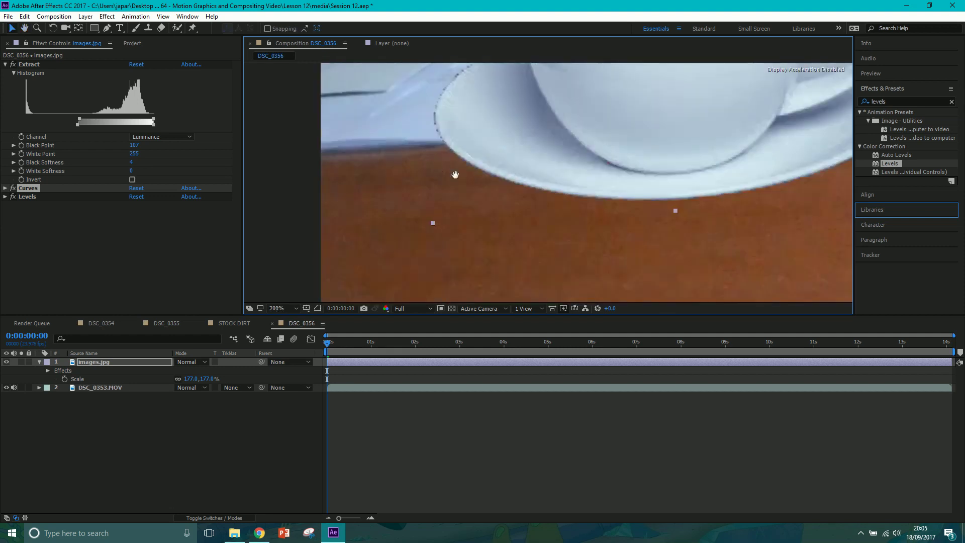
click(898, 102)
text(blur)
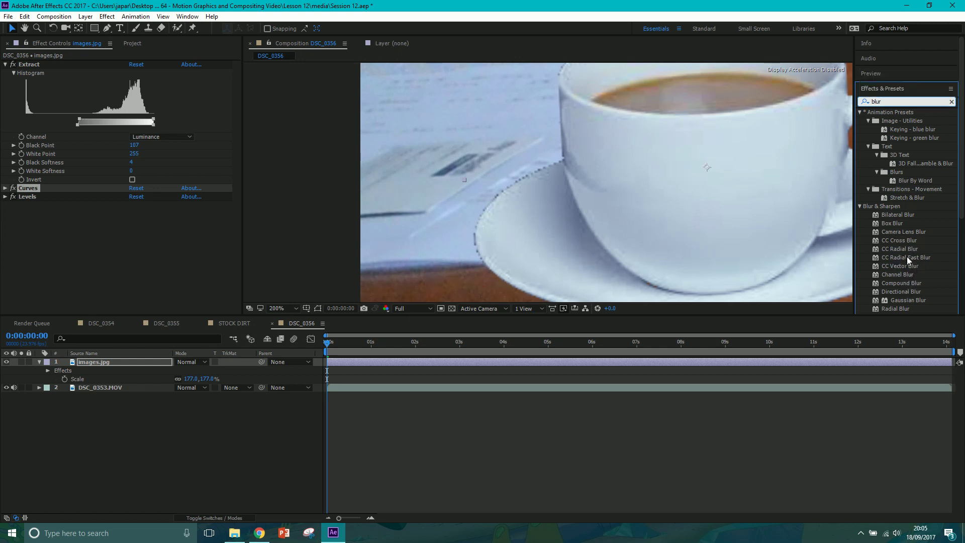
drag(913, 300, 724, 246)
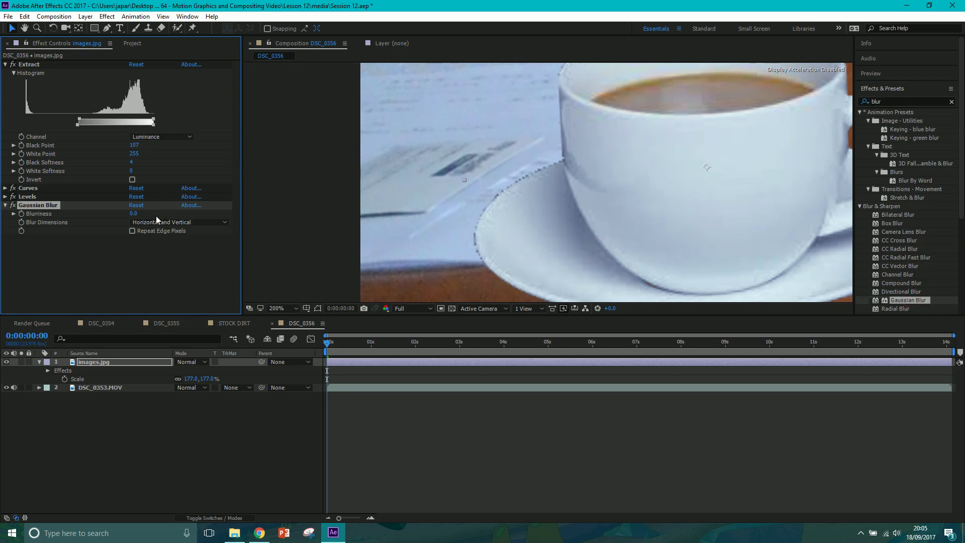
Try a Gaussian Blur blurriness of 4 on the cup, and set it to 2
click(133, 214)
key(Return)
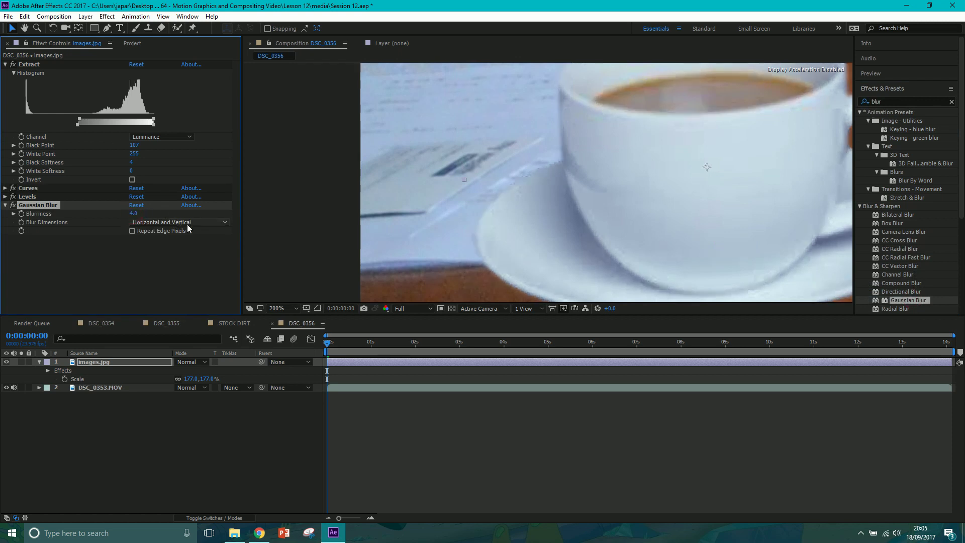
click(133, 214)
text(2)
key(Return)
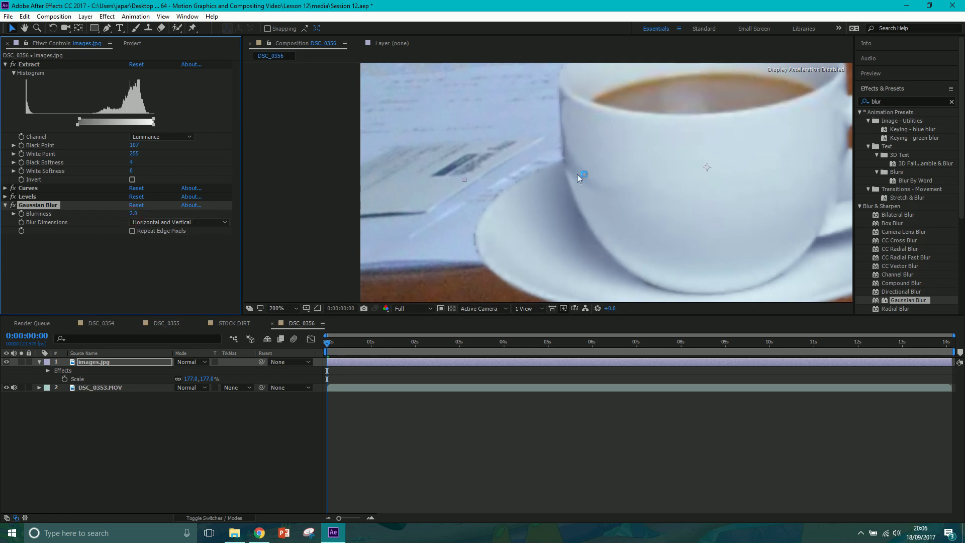
Move the blurred cup away from the papers to the open area of the table
scroll(577, 174, down, 2)
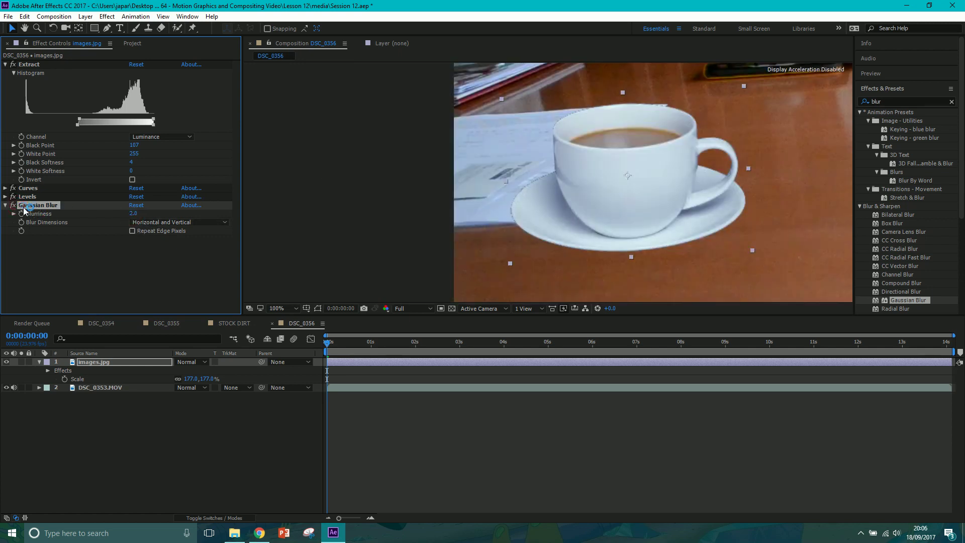
scroll(648, 205, down, 3)
drag(566, 191, 682, 213)
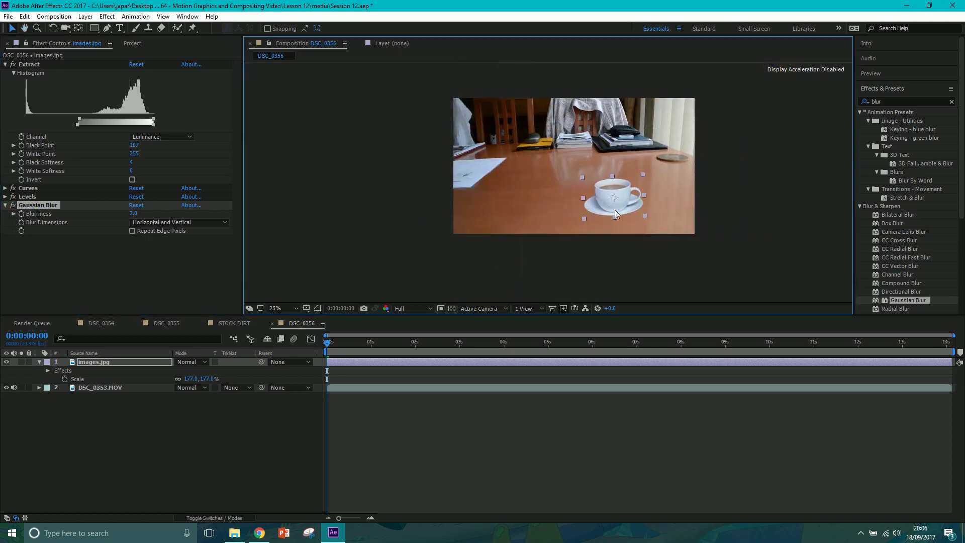
Examine how the papers, books and other objects reflect on the table compared with the cup
scroll(614, 209, up, 2)
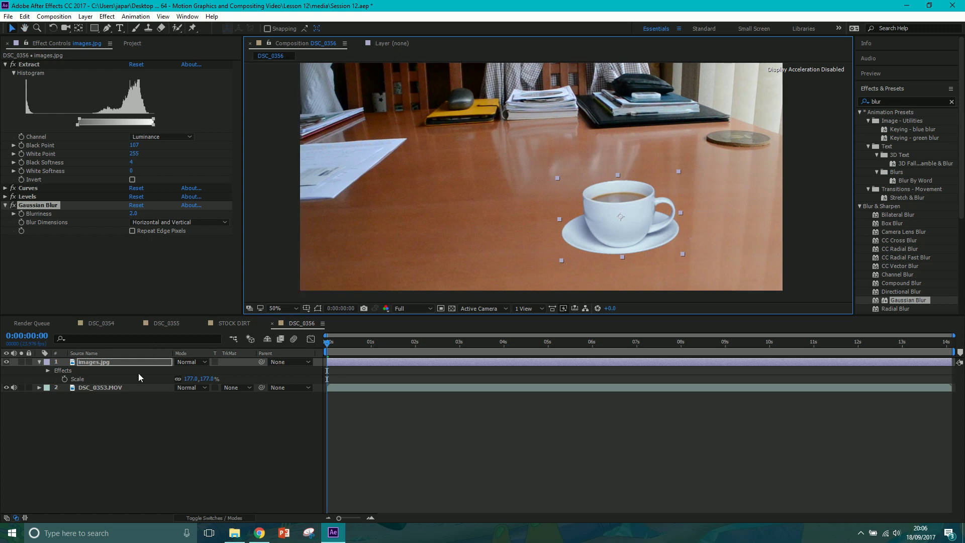
scroll(340, 211, up, 2)
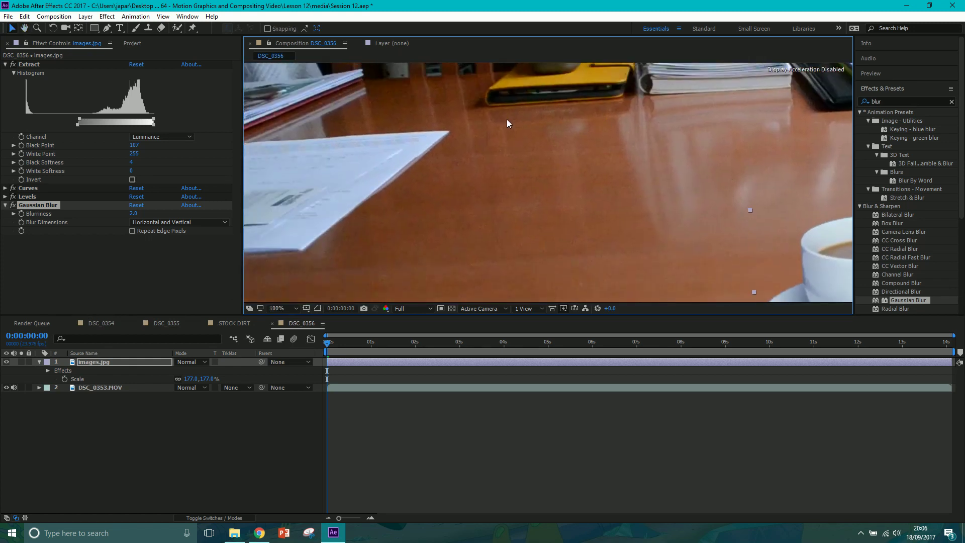
scroll(645, 150, right, 5)
scroll(603, 141, up, 2)
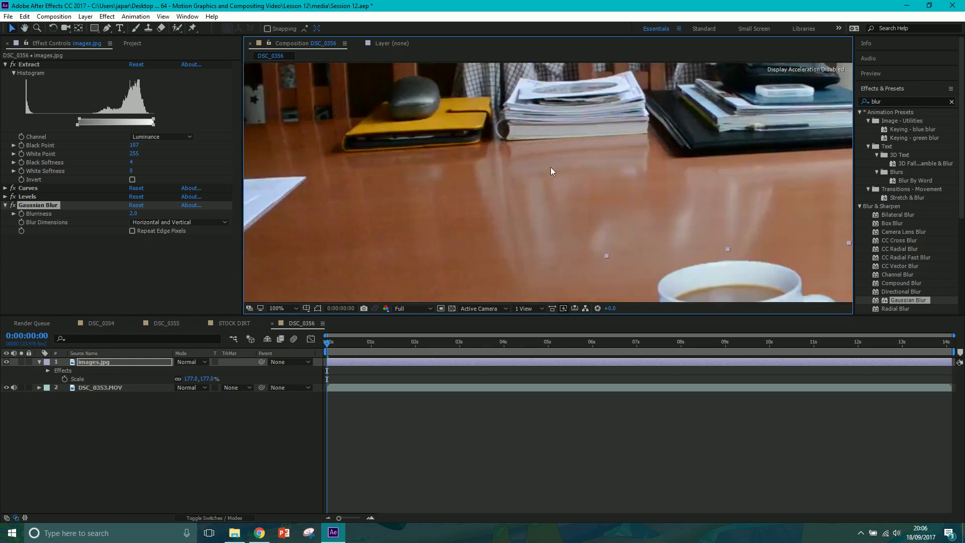
scroll(556, 182, right, 5)
scroll(556, 182, down, 2)
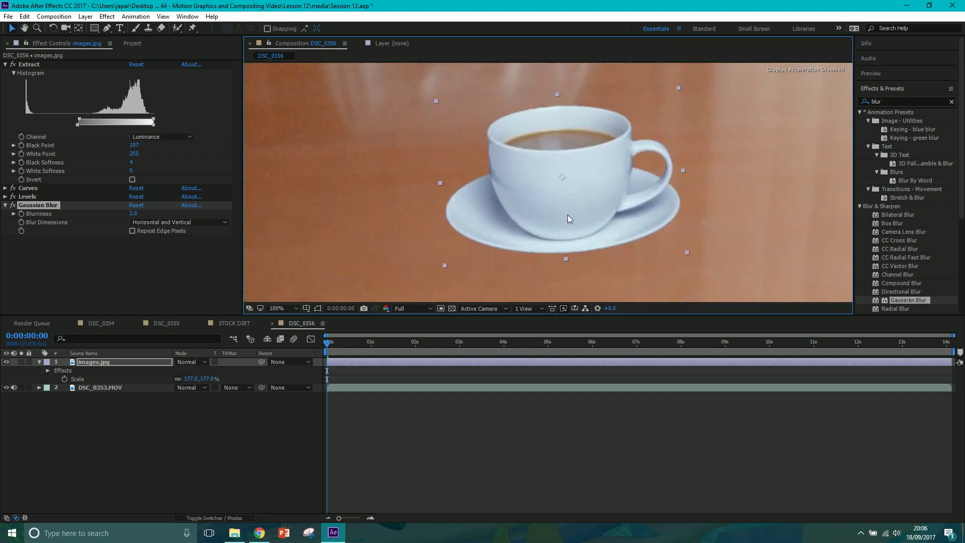
scroll(593, 237, up, 4)
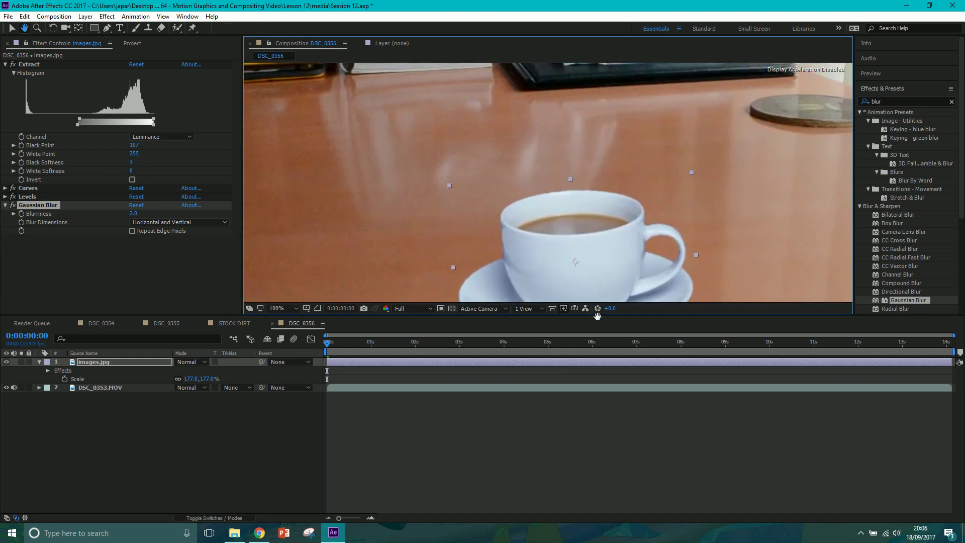
key(comma)
key(comma)
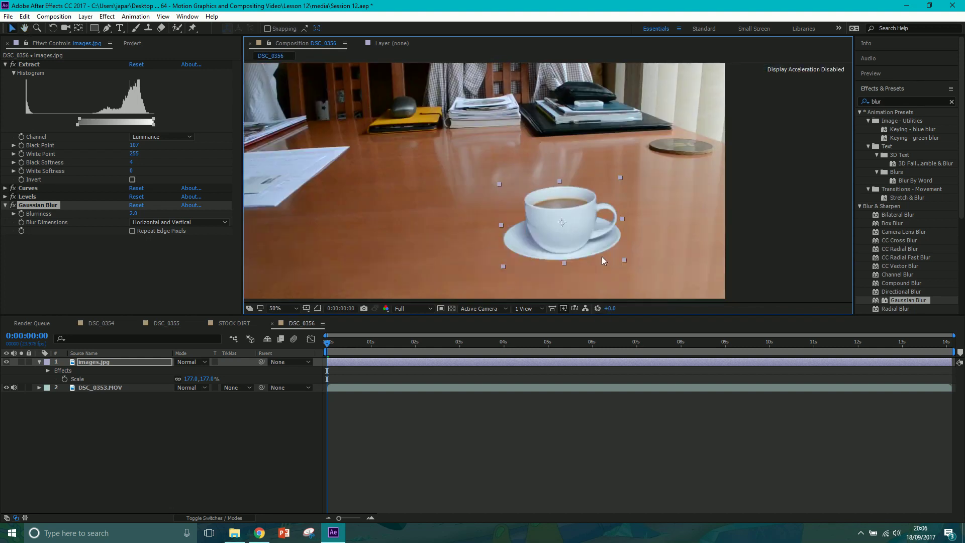
Duplicate the images.jpg layer and flip the lower copy vertically beneath the cup as a reflection
click(105, 369)
key(ctrl+d)
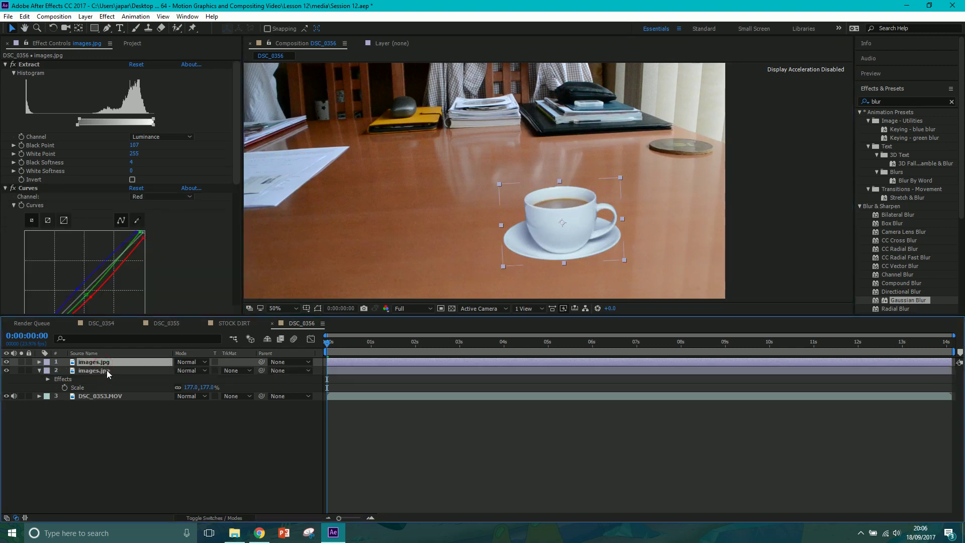
click(107, 372)
drag(560, 181, 566, 262)
drag(562, 226, 564, 264)
Stretch the flipped copy to a vertical scale of about -238% and align it under the saucer
drag(641, 252, 632, 210)
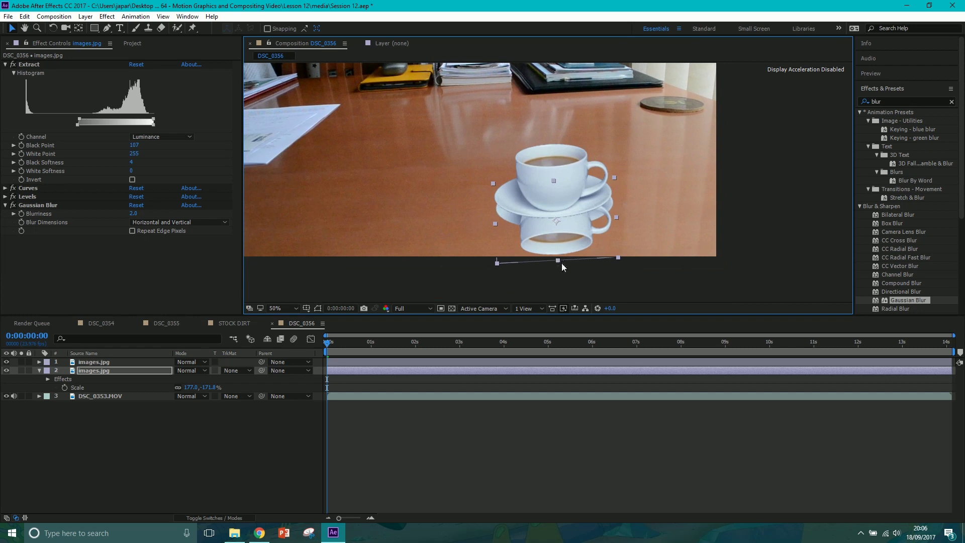
drag(559, 261, 560, 275)
drag(559, 234, 559, 238)
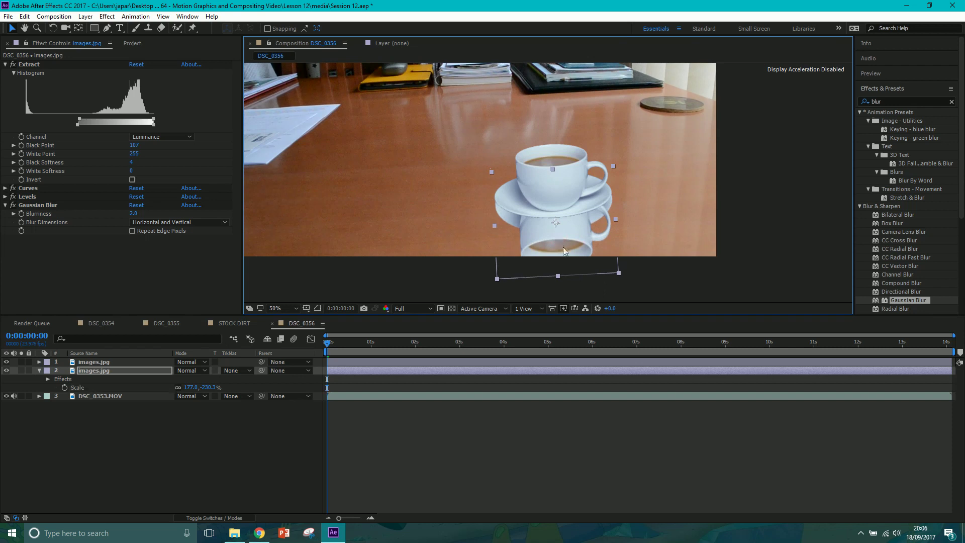
Try the Overlay blending mode on the flipped copy, and set it to Soft Light
click(189, 371)
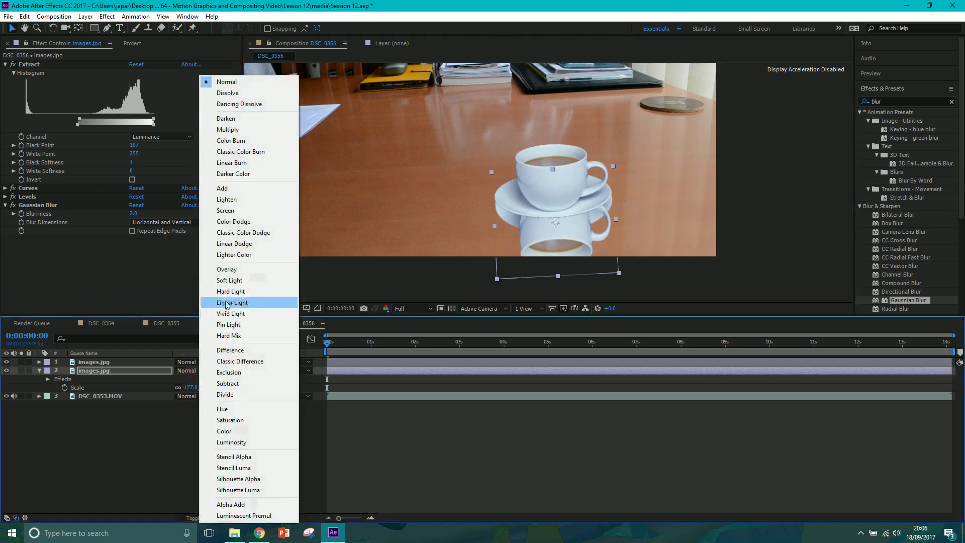
click(234, 271)
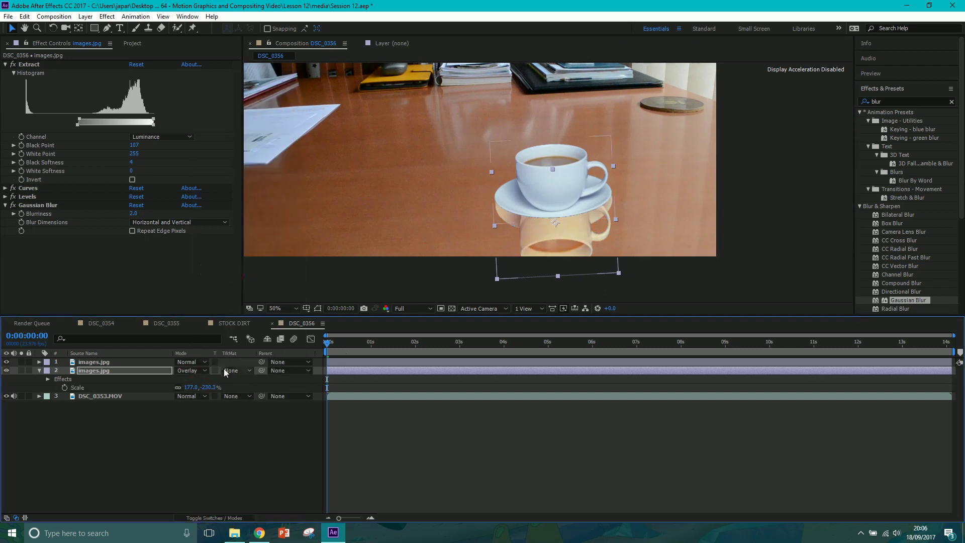
click(209, 370)
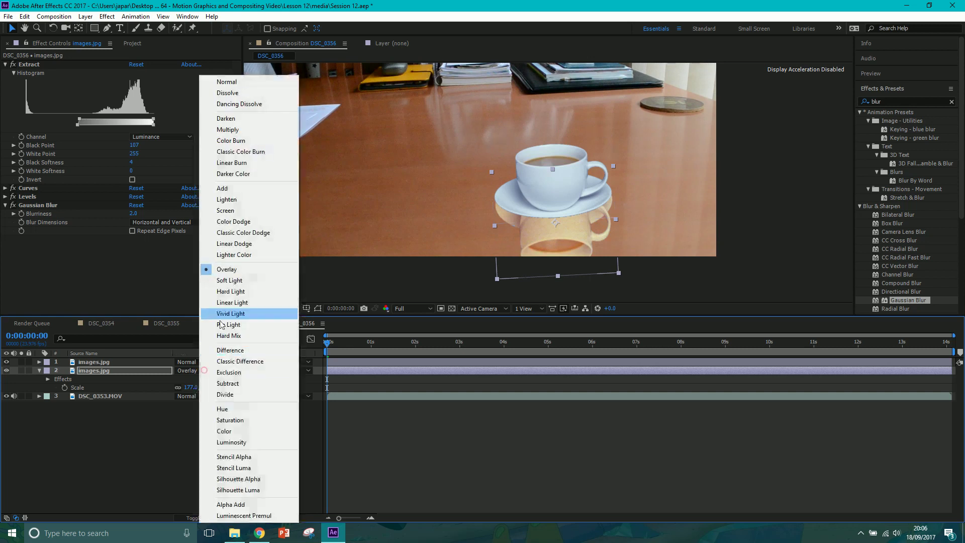
click(229, 282)
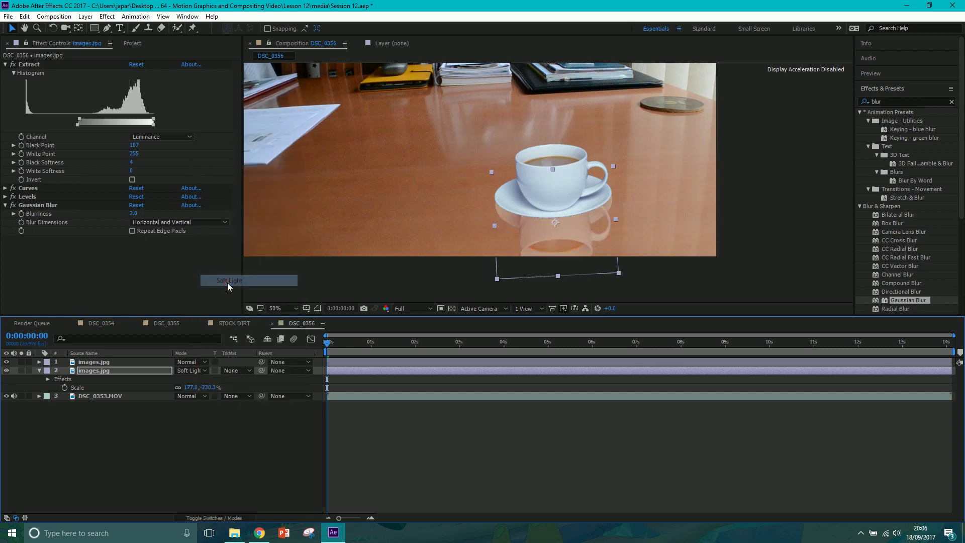
Review the DSC_0355 and DSC_0354 compositions
click(167, 324)
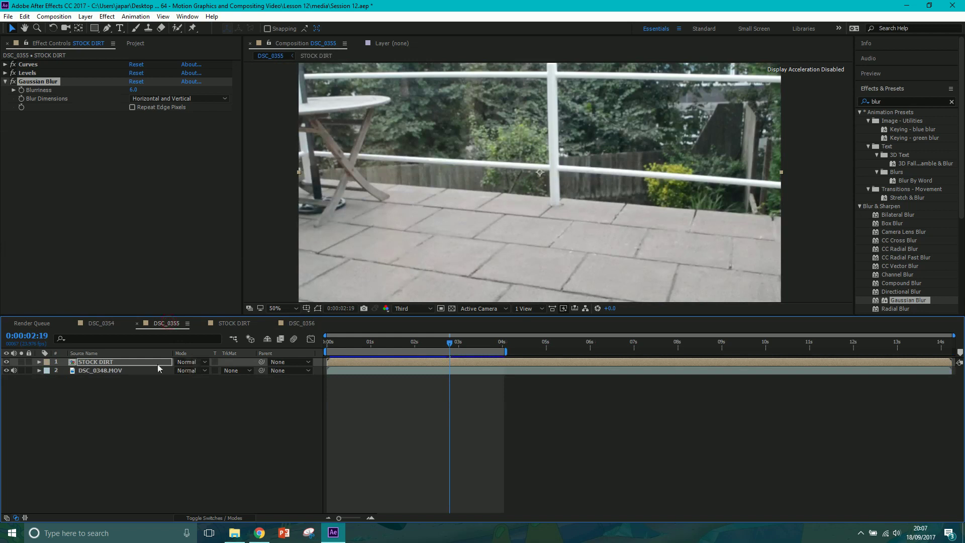
click(109, 324)
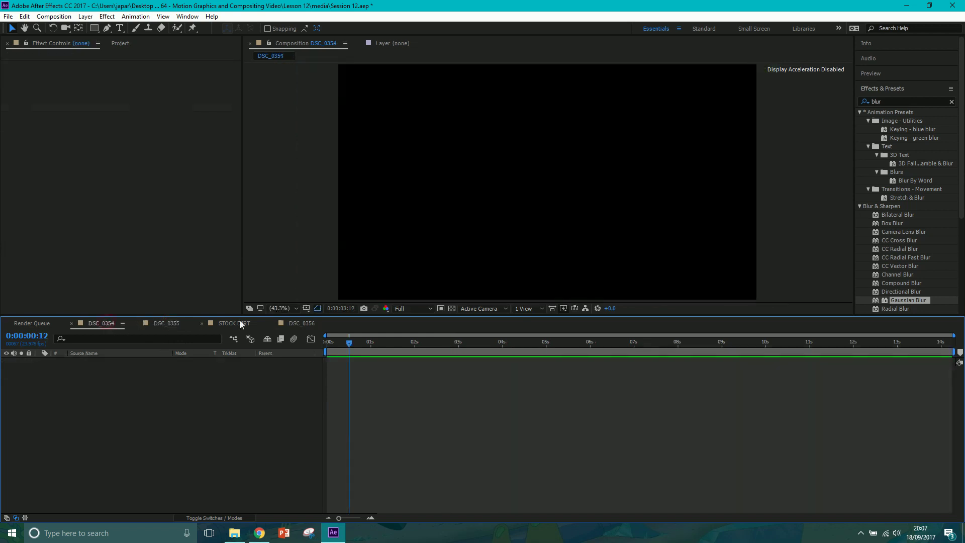
In the DSC_0356 composition, try Hard Light, Screen, Lighten and Add blending on the flipped cup copy, and set it back to Soft Light
click(285, 323)
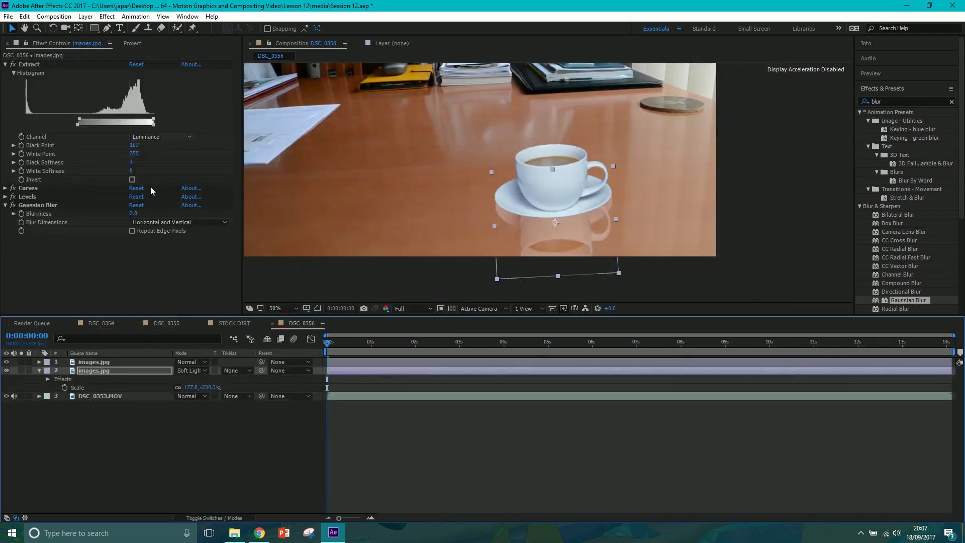
click(191, 375)
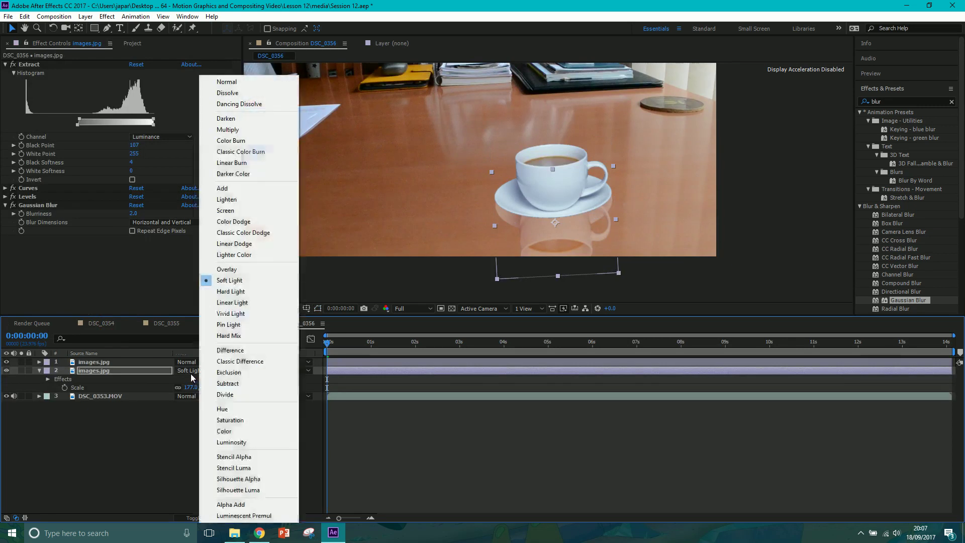
click(224, 297)
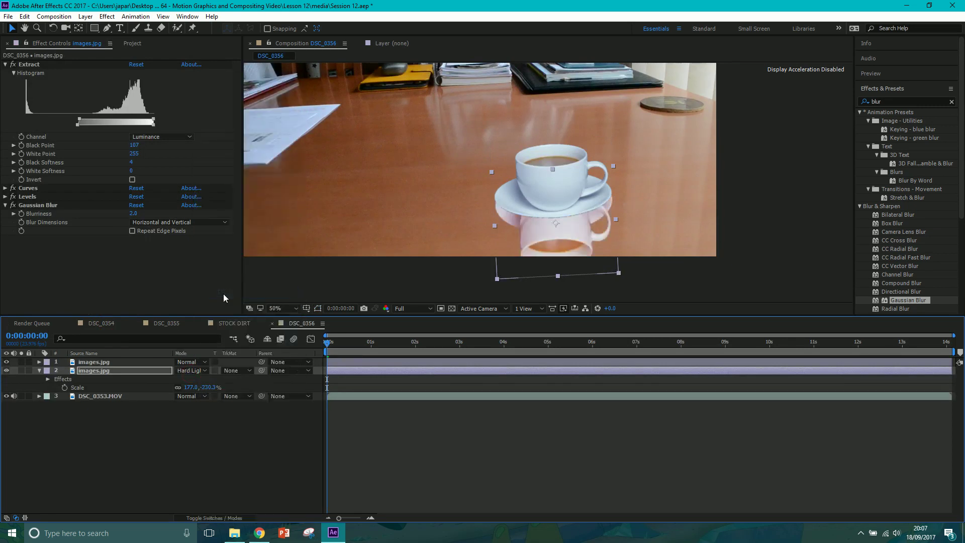
click(201, 371)
click(232, 211)
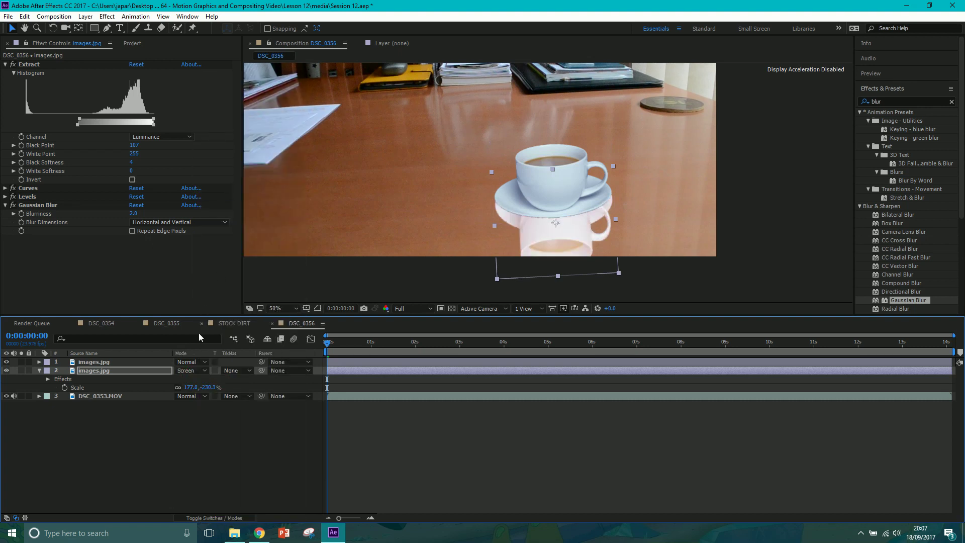
click(193, 371)
click(224, 199)
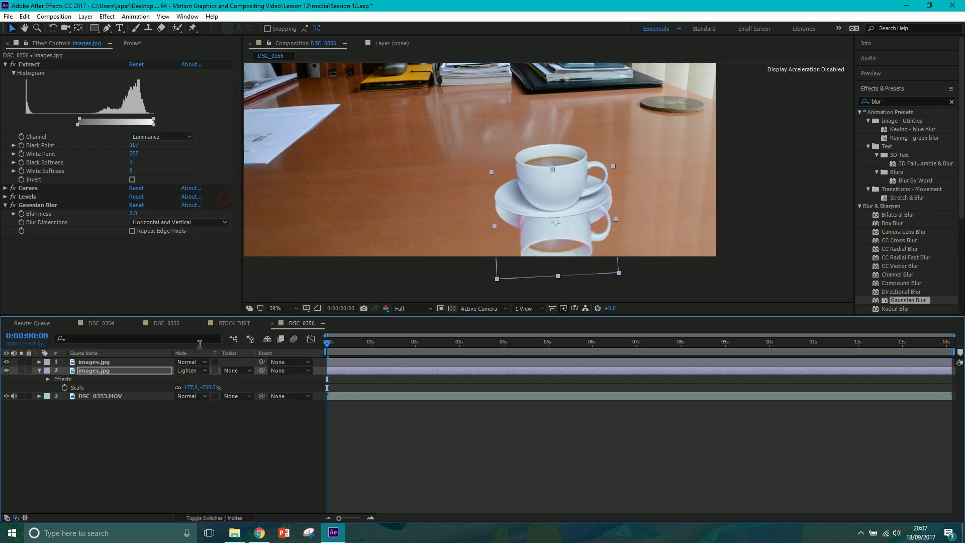
click(200, 372)
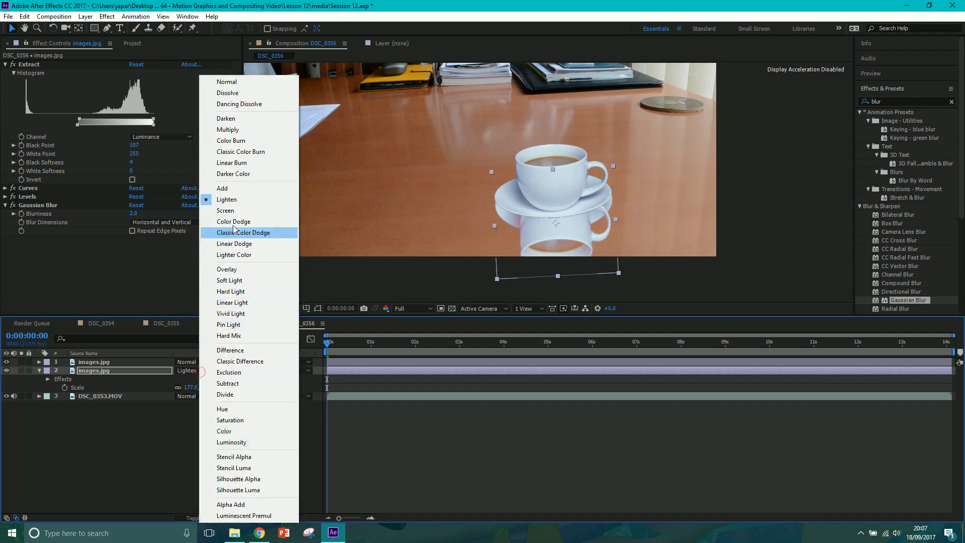
click(240, 187)
click(194, 371)
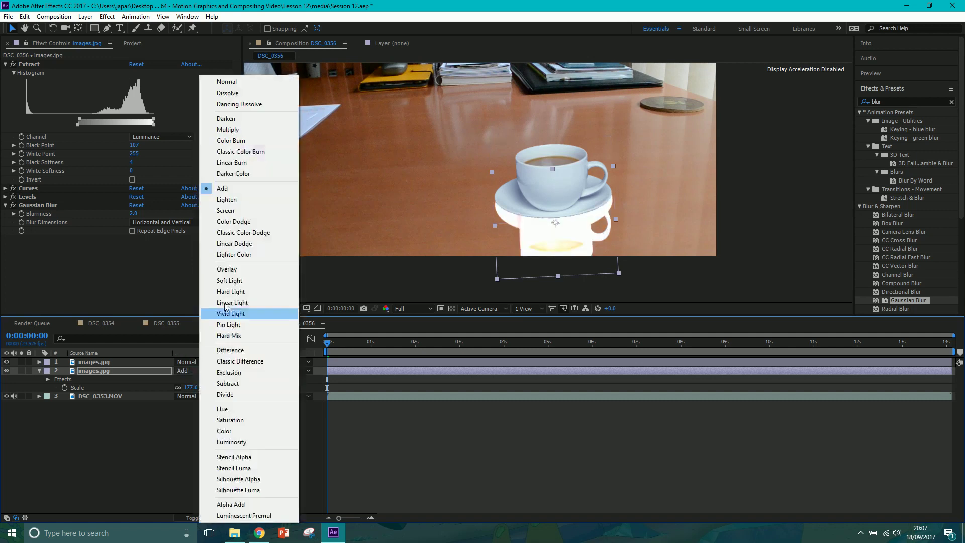
click(231, 282)
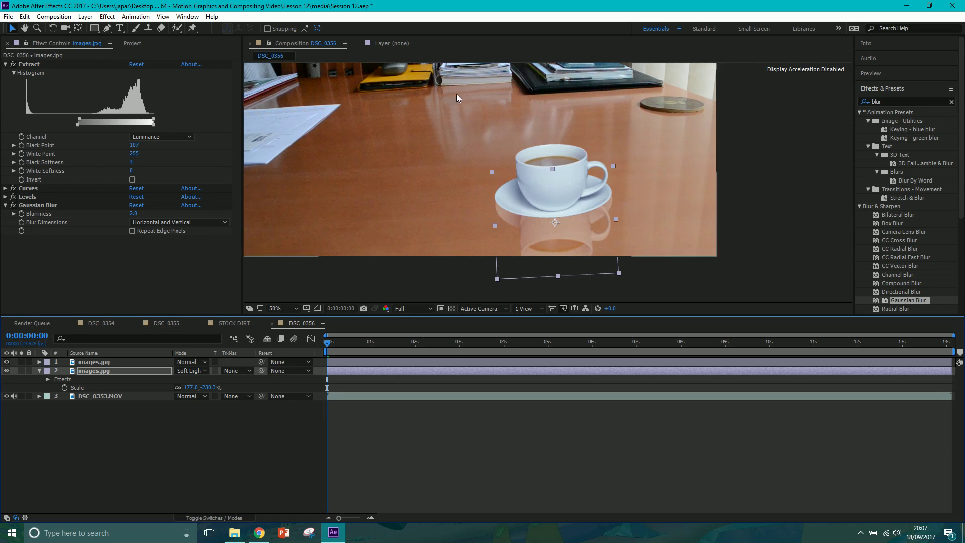
Set the Gaussian Blur blurriness of the flipped images.jpg copy to 5
click(38, 205)
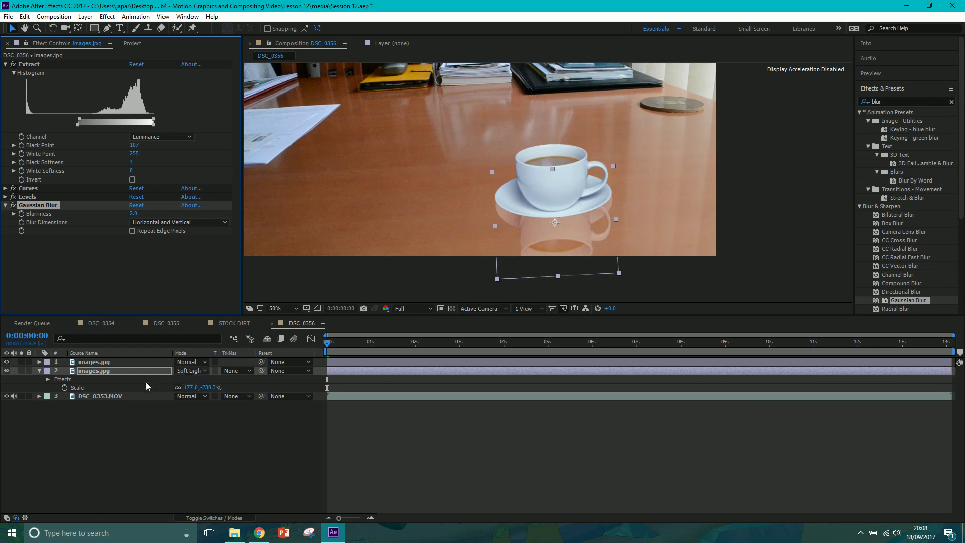
click(97, 361)
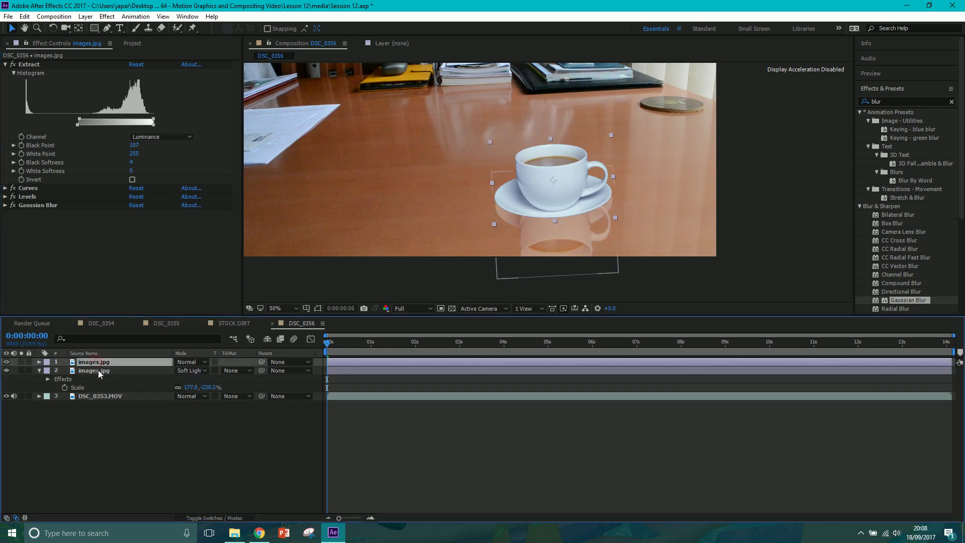
click(98, 370)
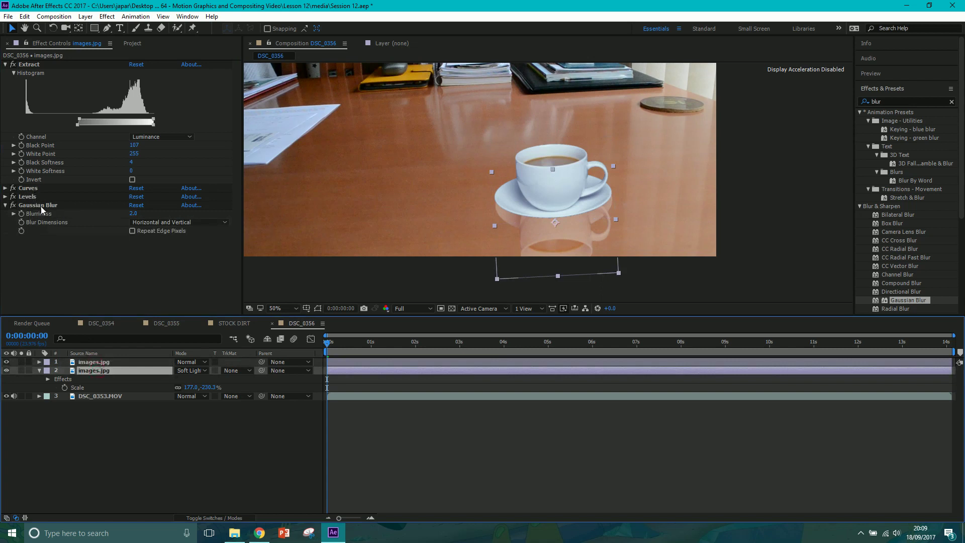
click(33, 204)
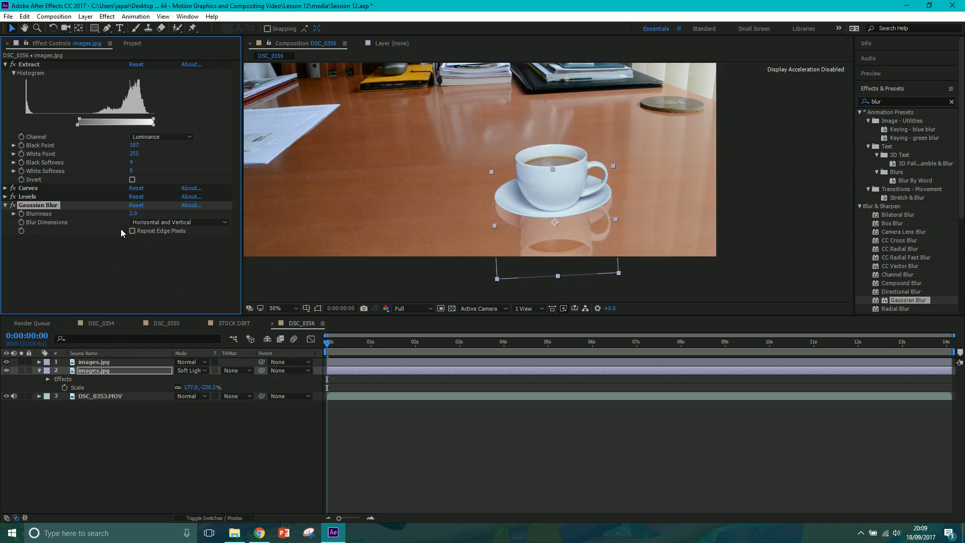
click(131, 214)
text(26)
key(Return)
click(137, 213)
key(BackSpace)
key(Return)
Draw a closed Pen tool mask with a curved upper edge around the lower part of the cup's reflection
click(107, 29)
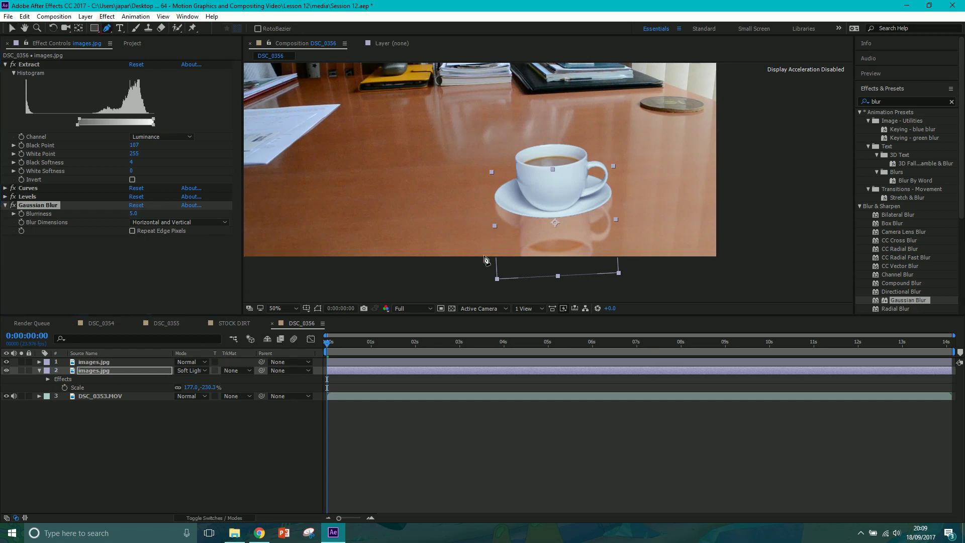
drag(484, 257, 560, 230)
drag(617, 246, 626, 246)
click(621, 272)
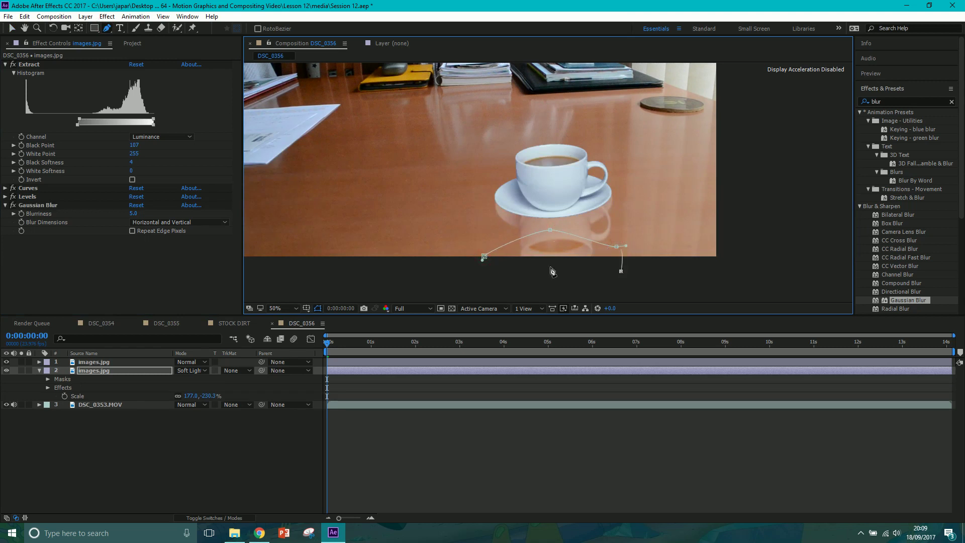
click(522, 271)
click(485, 257)
drag(548, 232, 610, 229)
drag(533, 232, 505, 234)
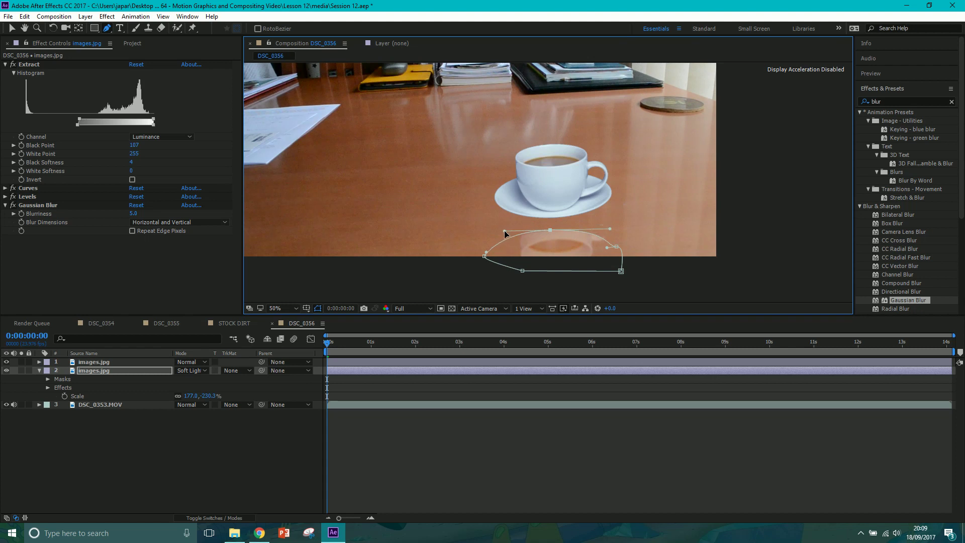
Set the reflection's mask to Subtract and pull its two upper side corners outward and upward
click(48, 378)
click(183, 388)
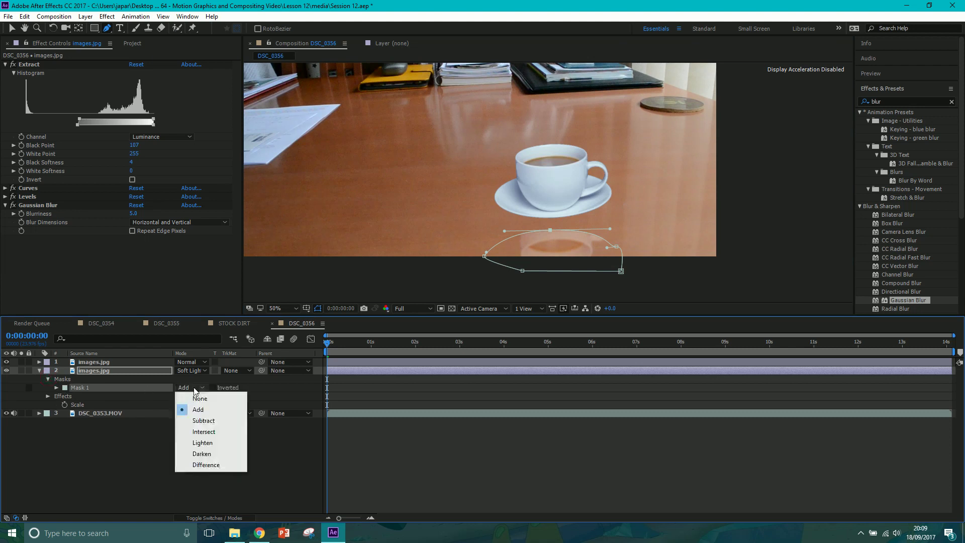
click(203, 422)
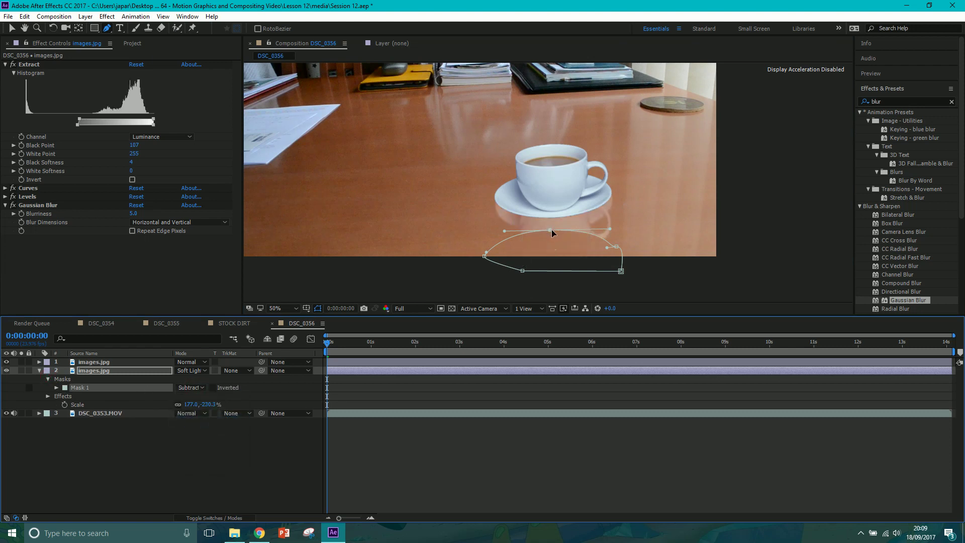
mouse_move(617, 247)
mouse_down()
mouse_move(633, 233)
mouse_move(625, 235)
mouse_up()
drag(484, 256, 467, 248)
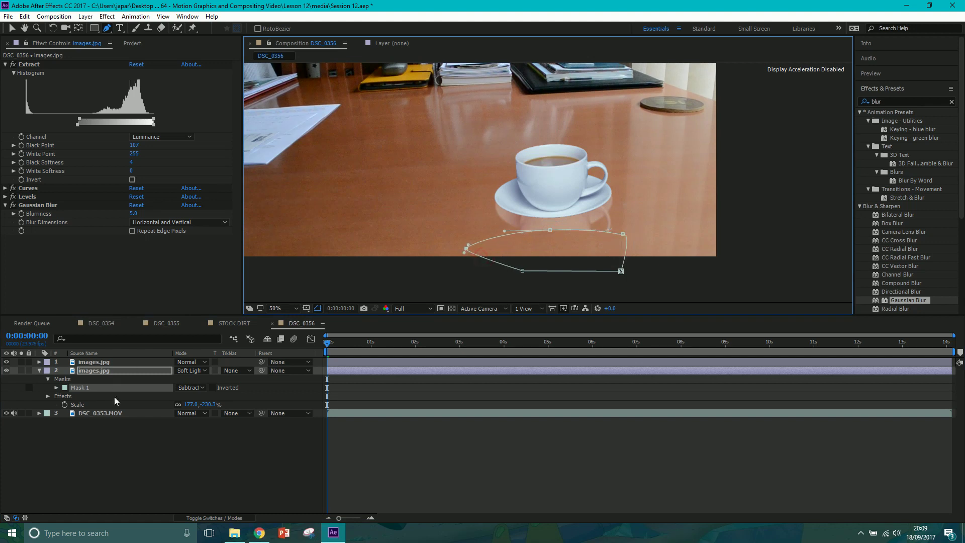
Feather the reflection's mask by 51 pixels and raise its upper edge closer to the saucer
key(f)
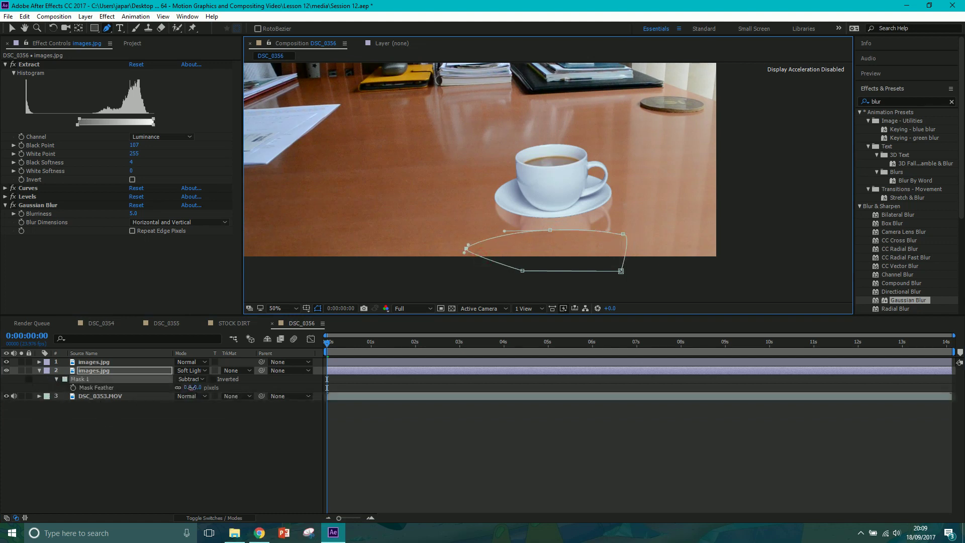
drag(190, 389, 208, 387)
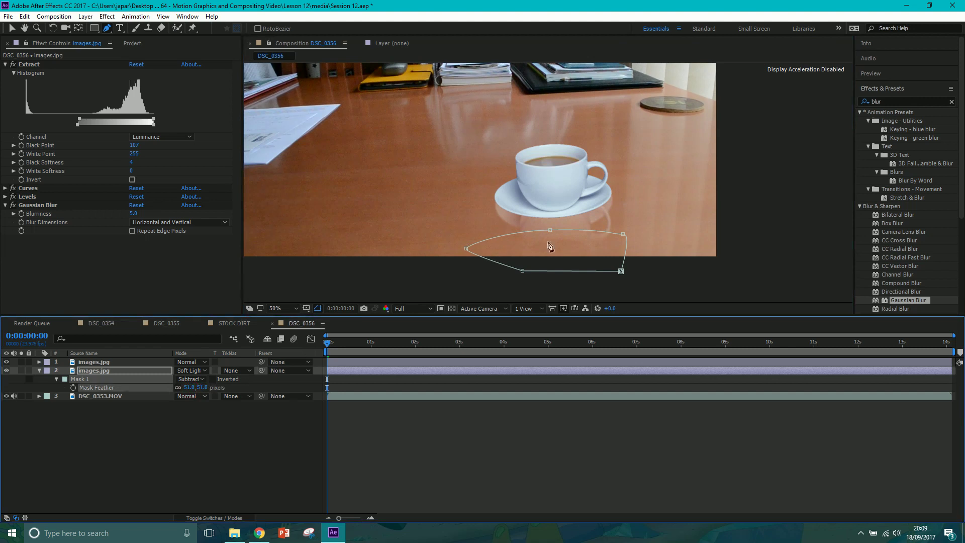
drag(552, 232, 595, 236)
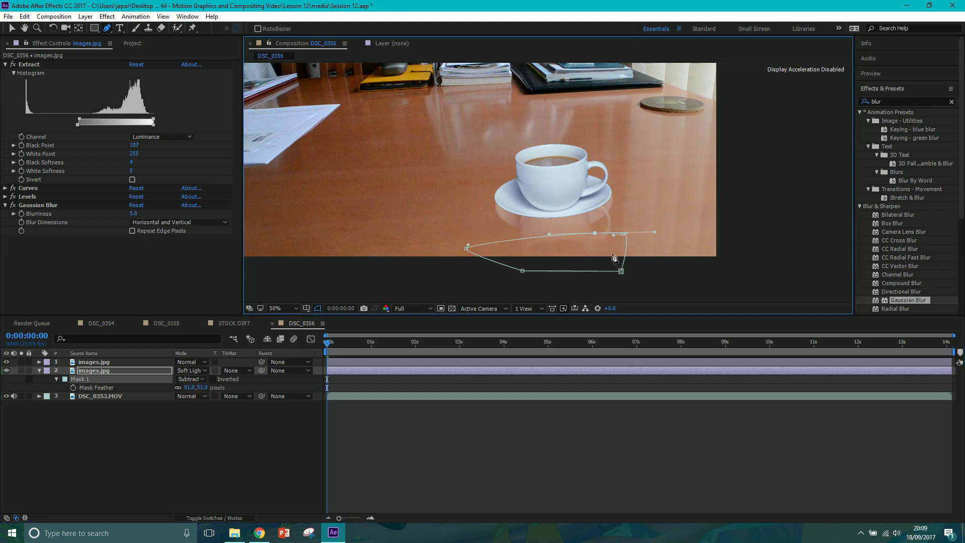
key(ctrl+z)
drag(624, 235, 632, 230)
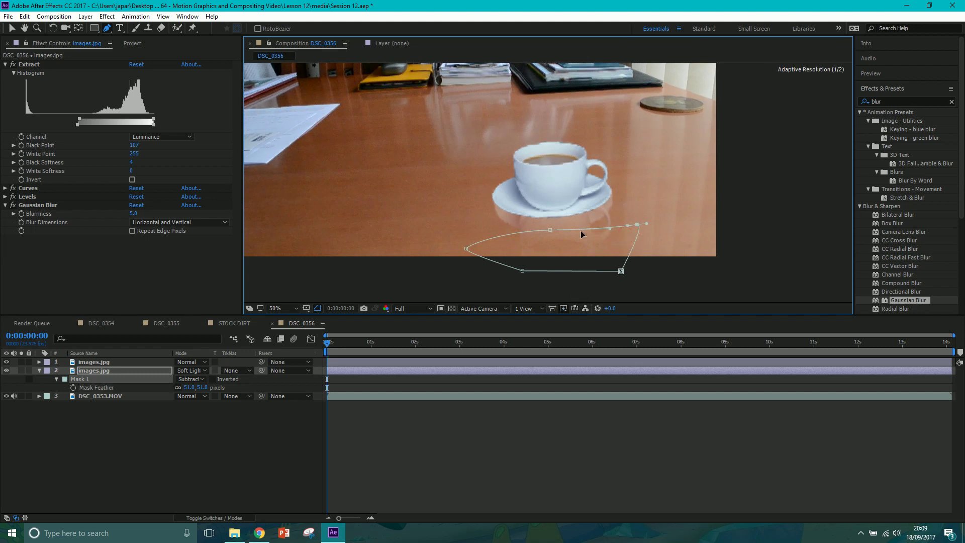
drag(550, 229, 550, 224)
drag(465, 253, 462, 244)
click(551, 227)
Fine-tune the middle point of the mask's upper edge just below the saucer, and deselect the reflection layer
click(296, 309)
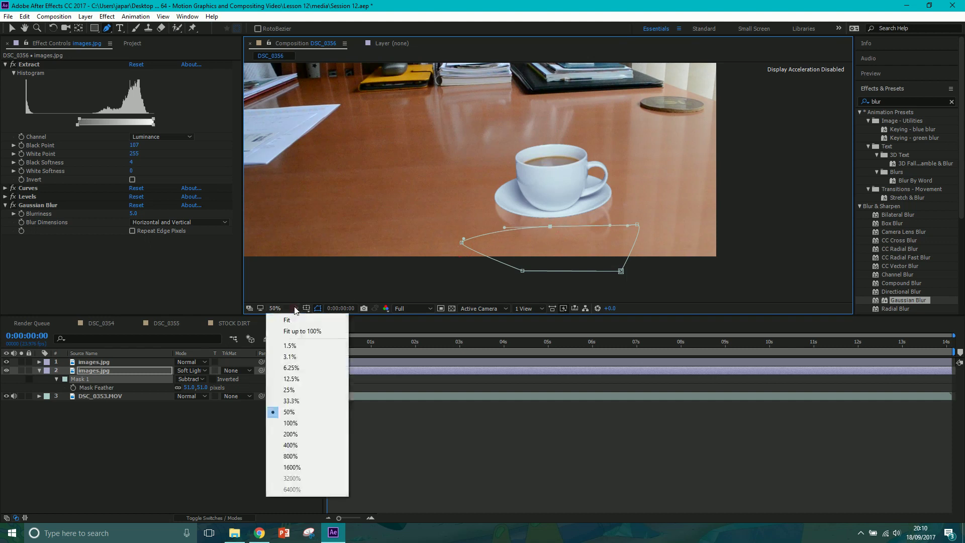
click(287, 320)
click(275, 450)
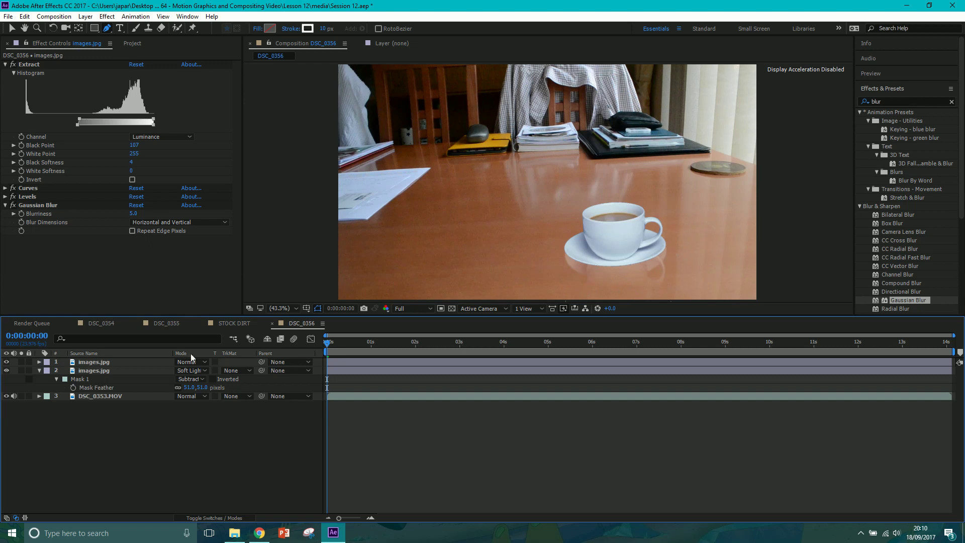
click(119, 379)
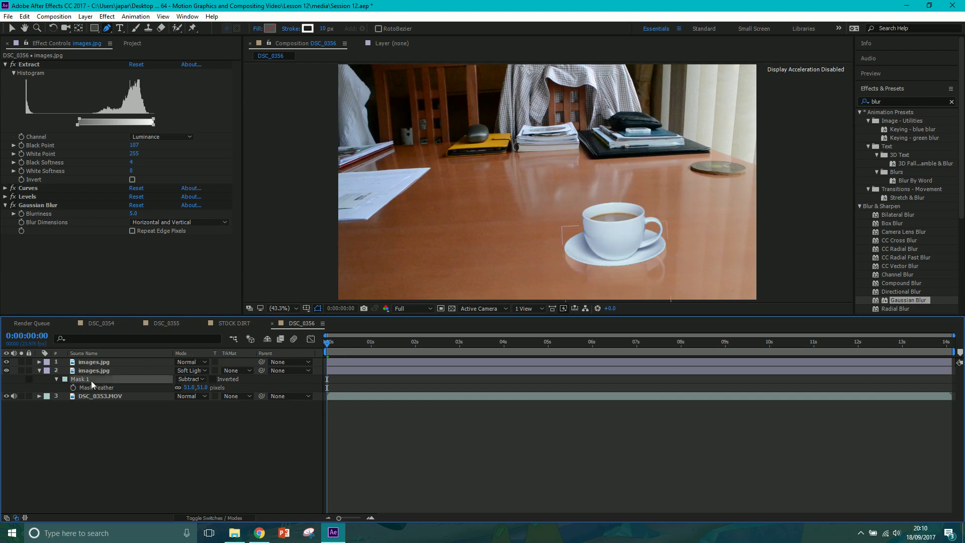
click(113, 371)
drag(613, 277, 615, 269)
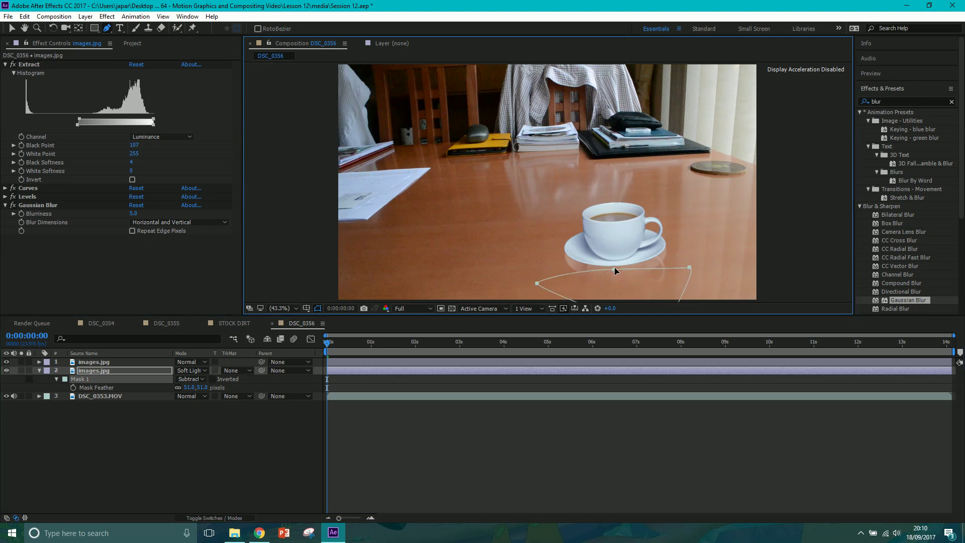
click(12, 29)
click(270, 121)
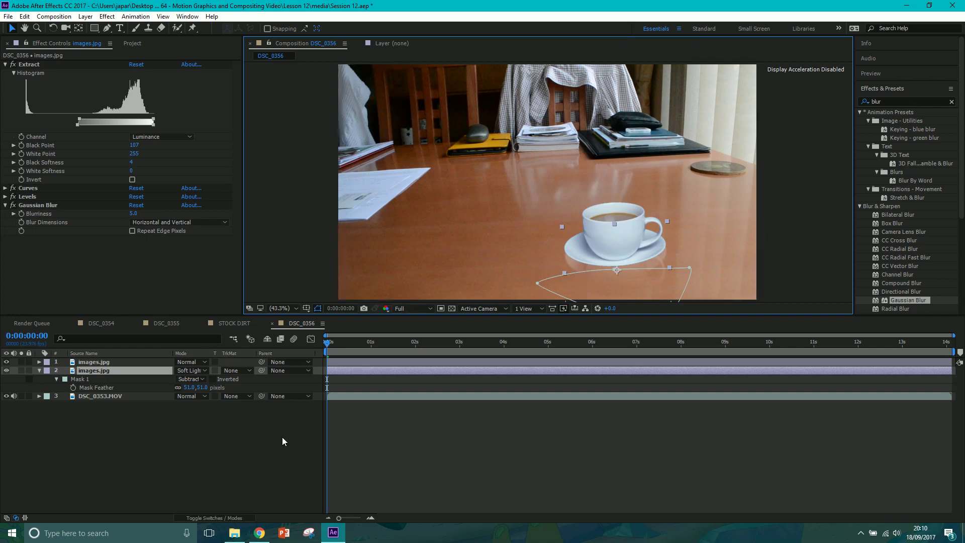
click(256, 444)
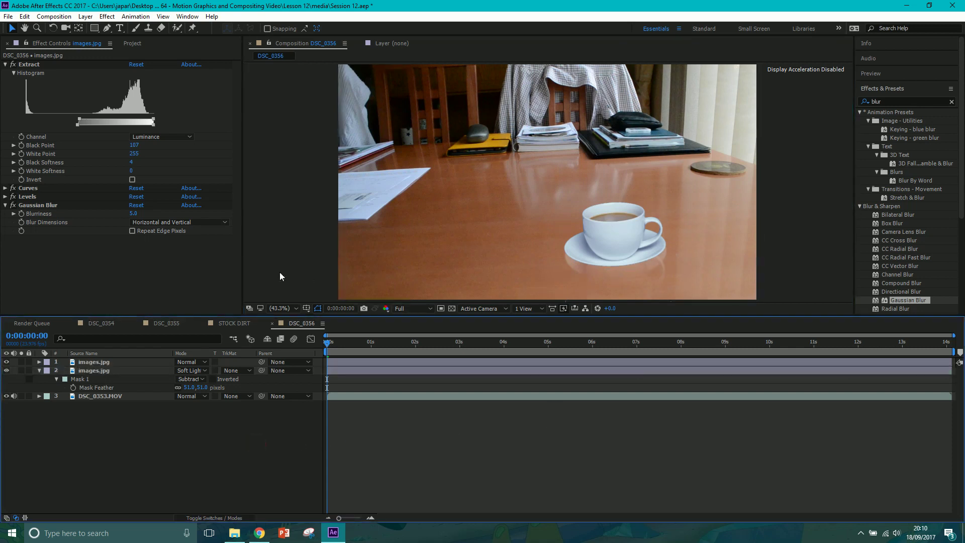
click(862, 535)
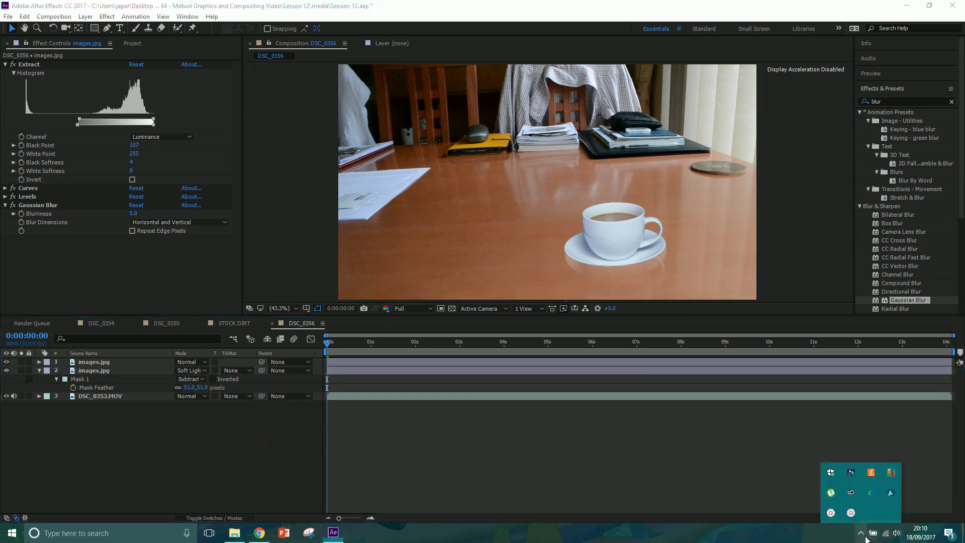
click(881, 513)
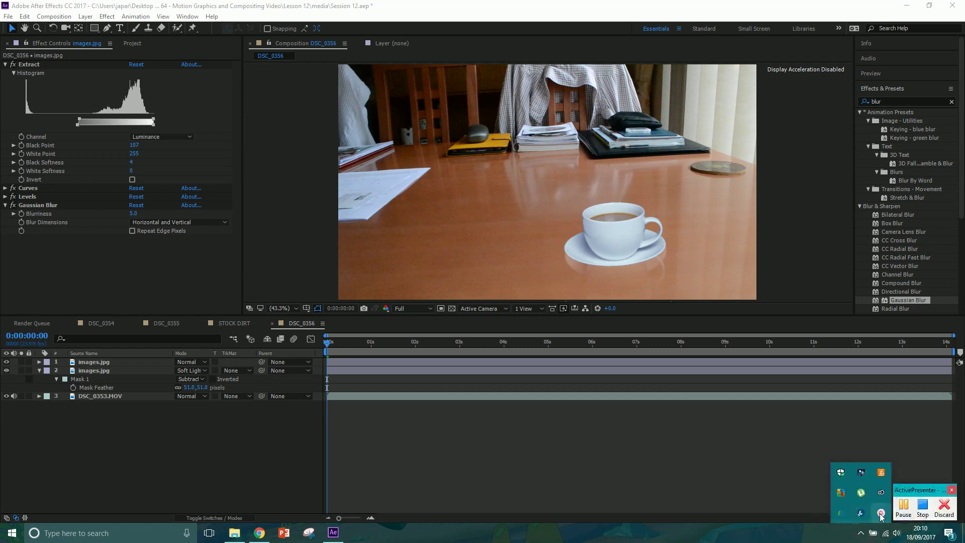